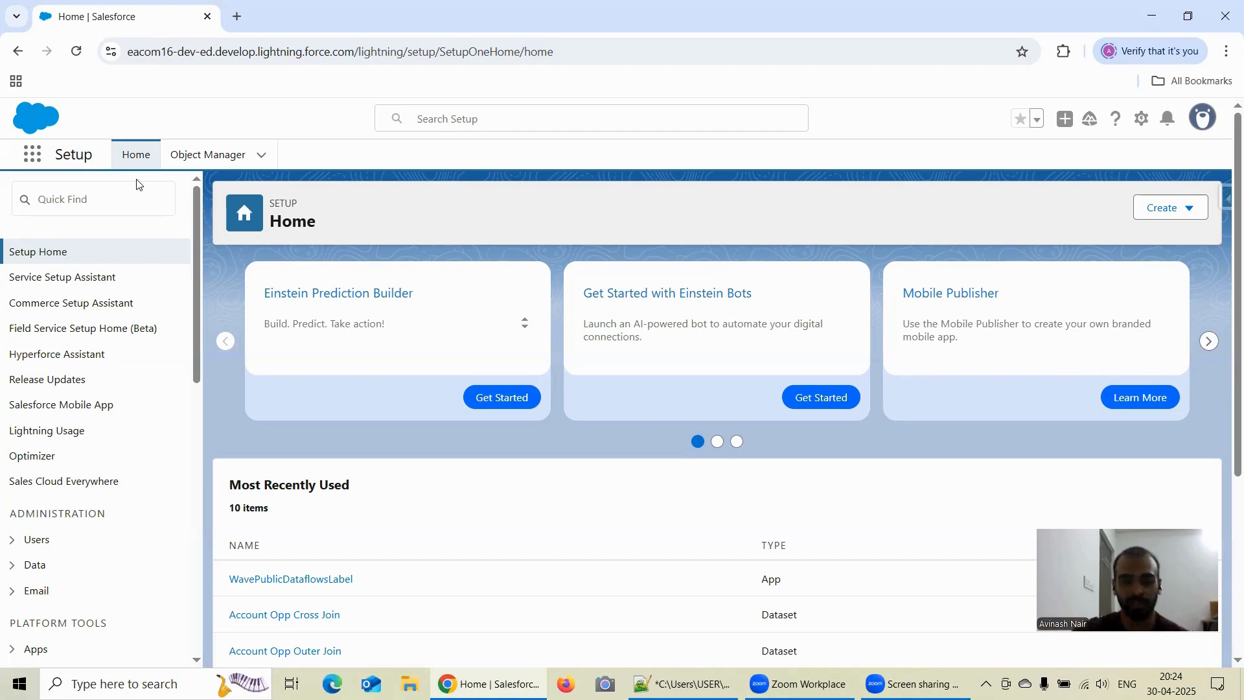
# - Open Analytics Studio, go to its Data Manager, and open the dataflow management view
pyautogui.click(31, 157)
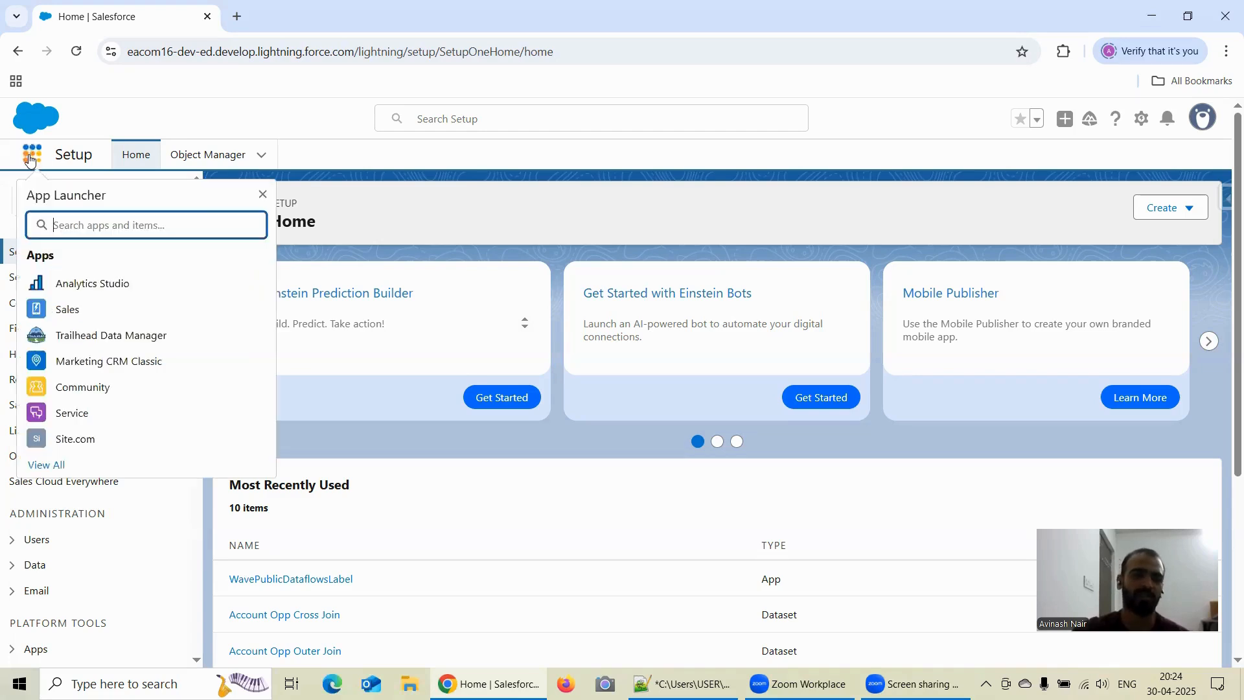
pyautogui.click(82, 285)
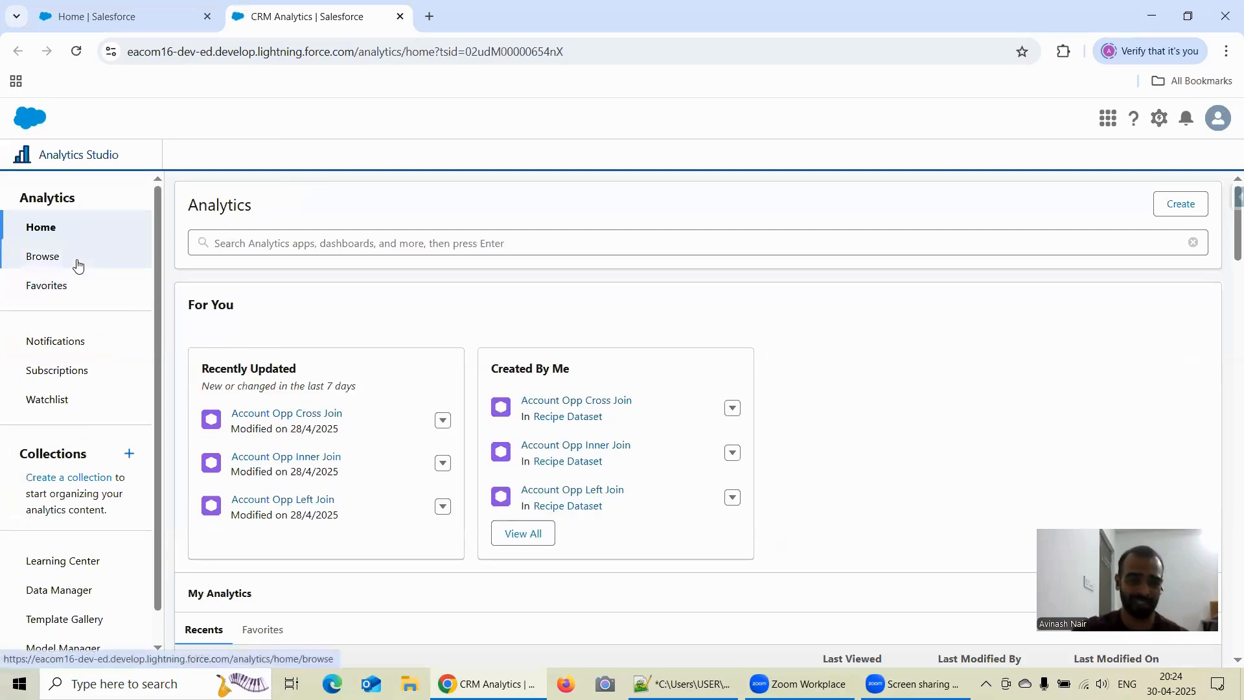
pyautogui.click(67, 590)
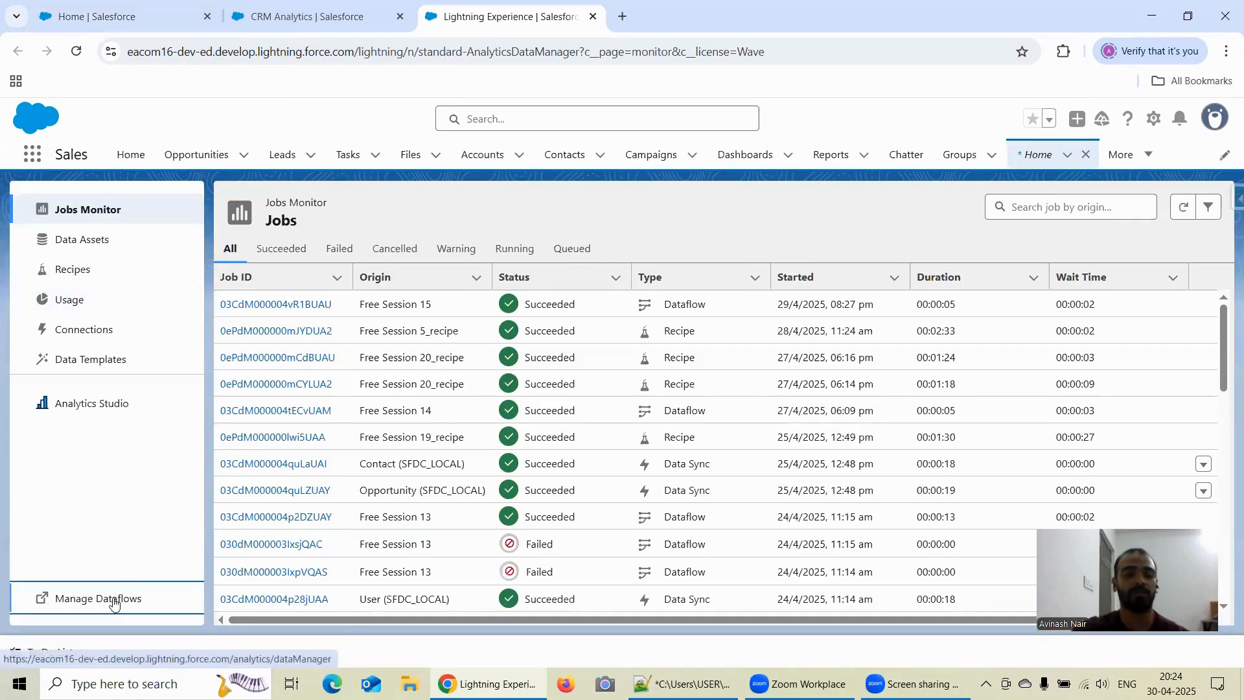
pyautogui.click(120, 597)
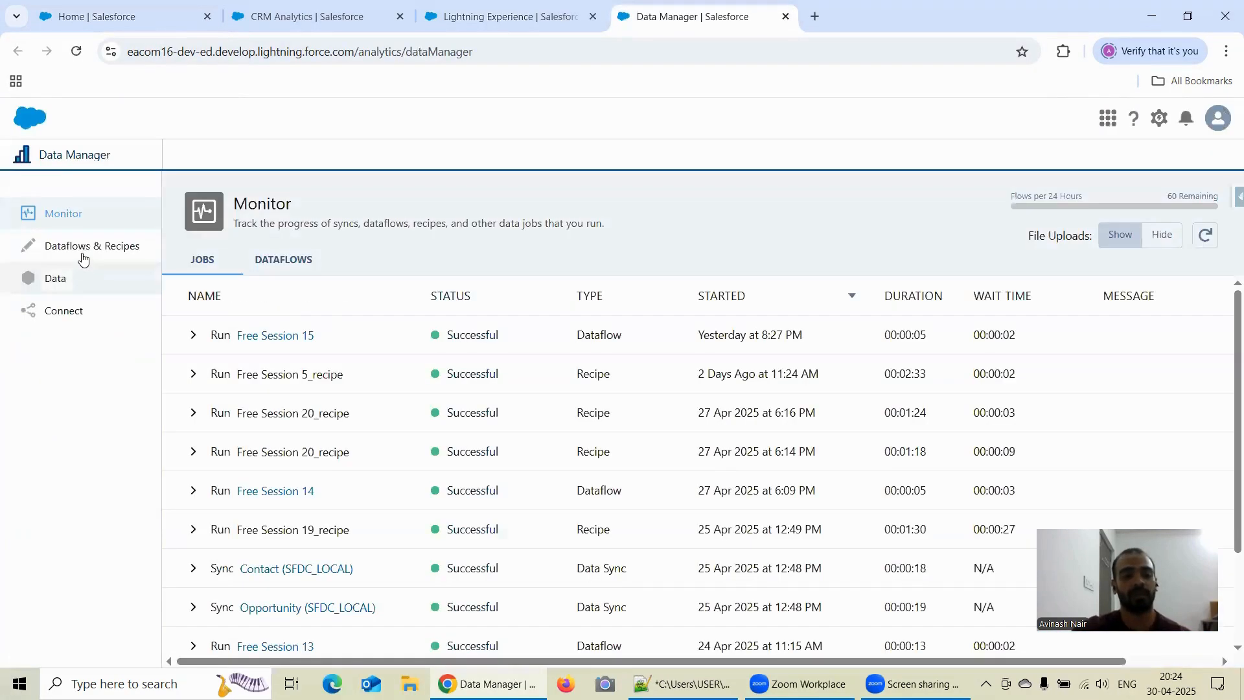
# - Open the Free Session 10 recipe from the Dataflows & Recipes list
pyautogui.click(83, 258)
pyautogui.scroll(-1, 381, 428)
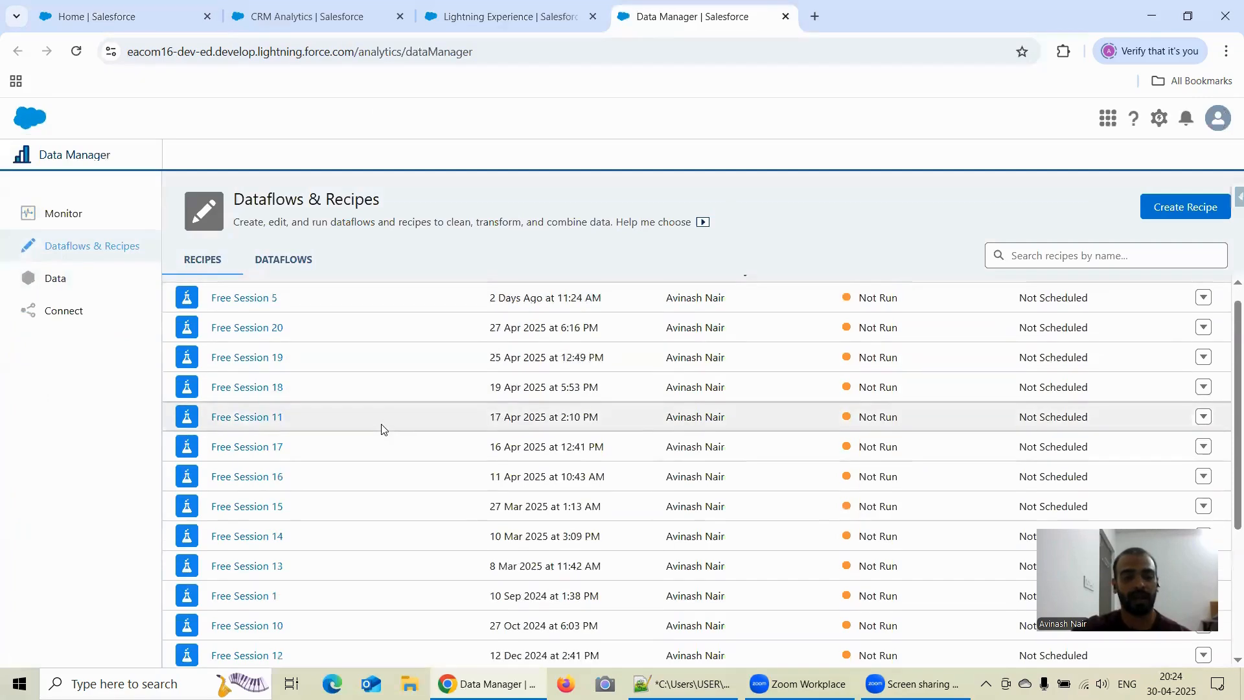
pyautogui.scroll(-2, 382, 428)
pyautogui.scroll(-1, 350, 431)
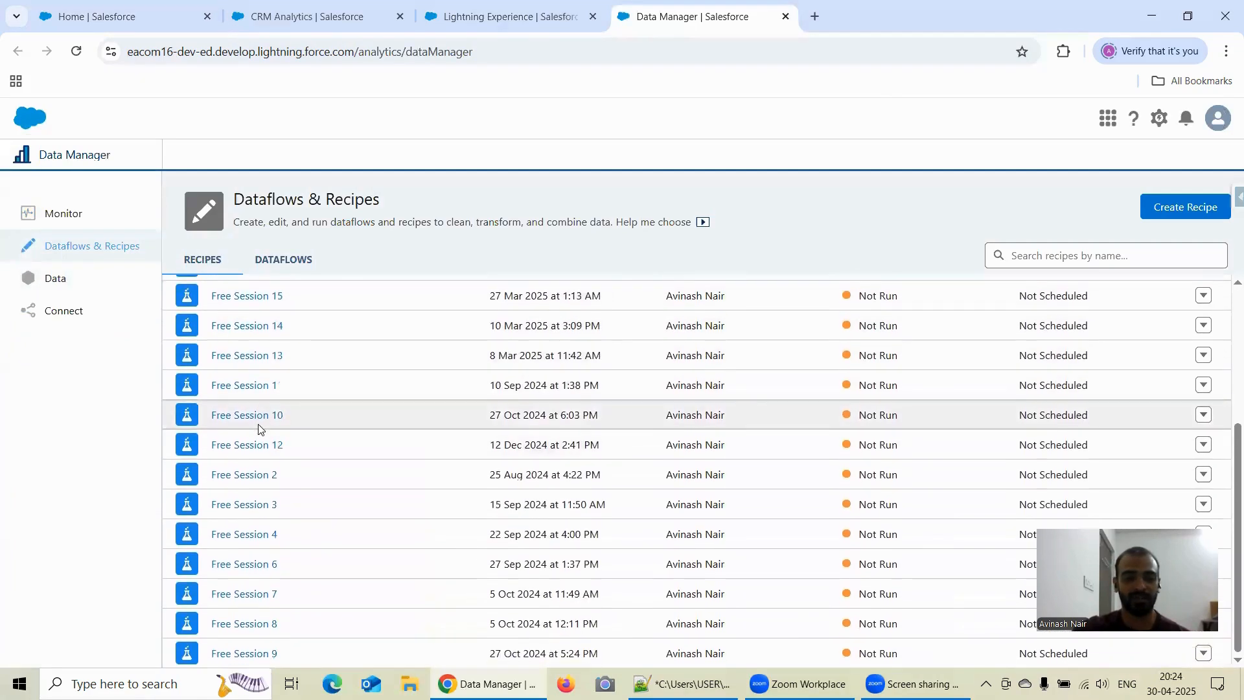
pyautogui.click(258, 415)
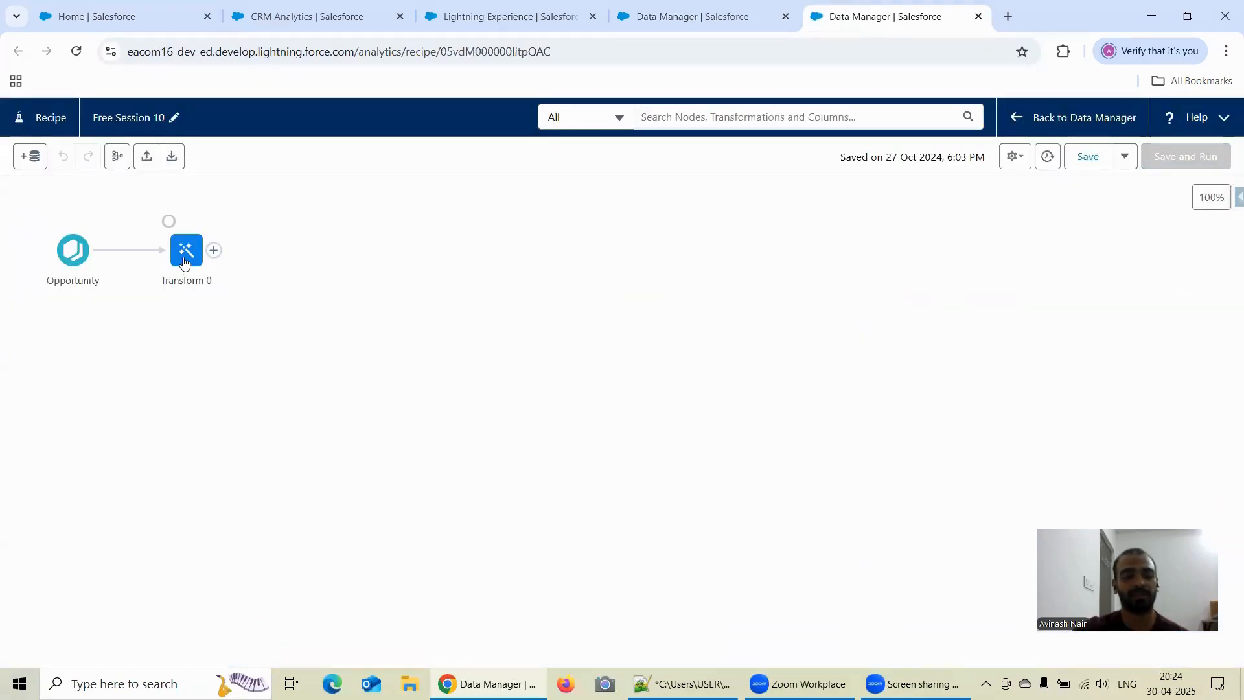
# - Open the Transform 0 node and review its list of transformations
pyautogui.click(192, 259)
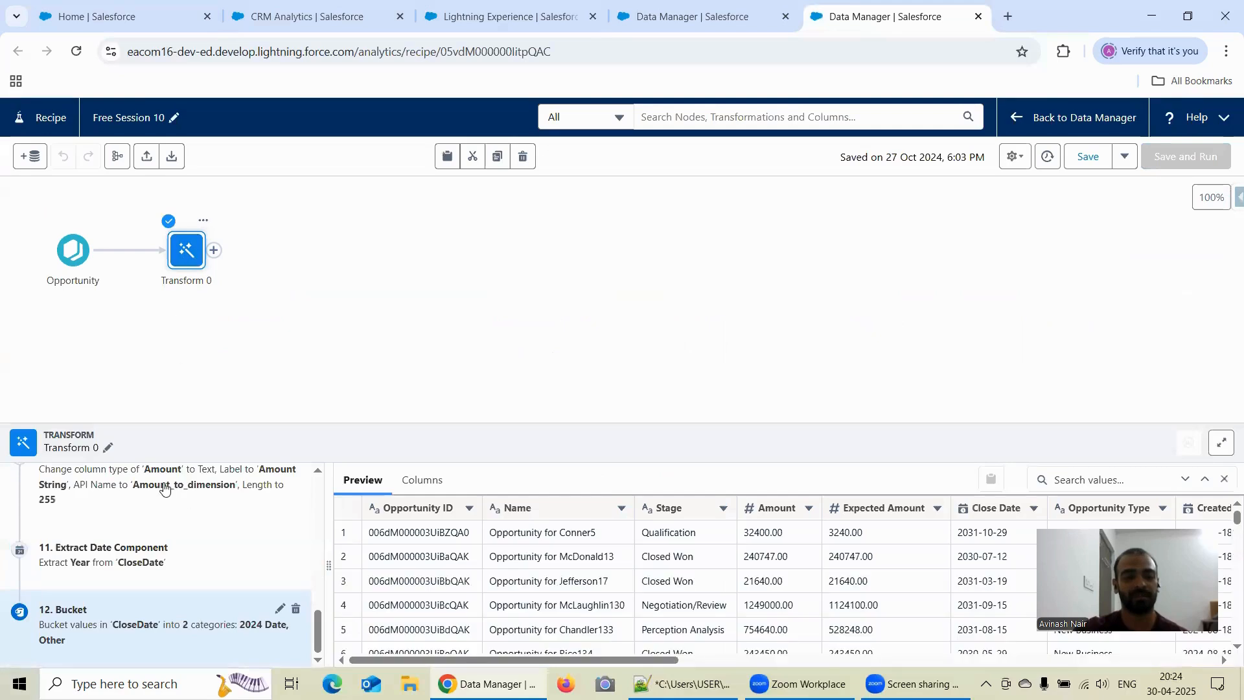
pyautogui.scroll(3, 263, 552)
pyautogui.scroll(6, 263, 547)
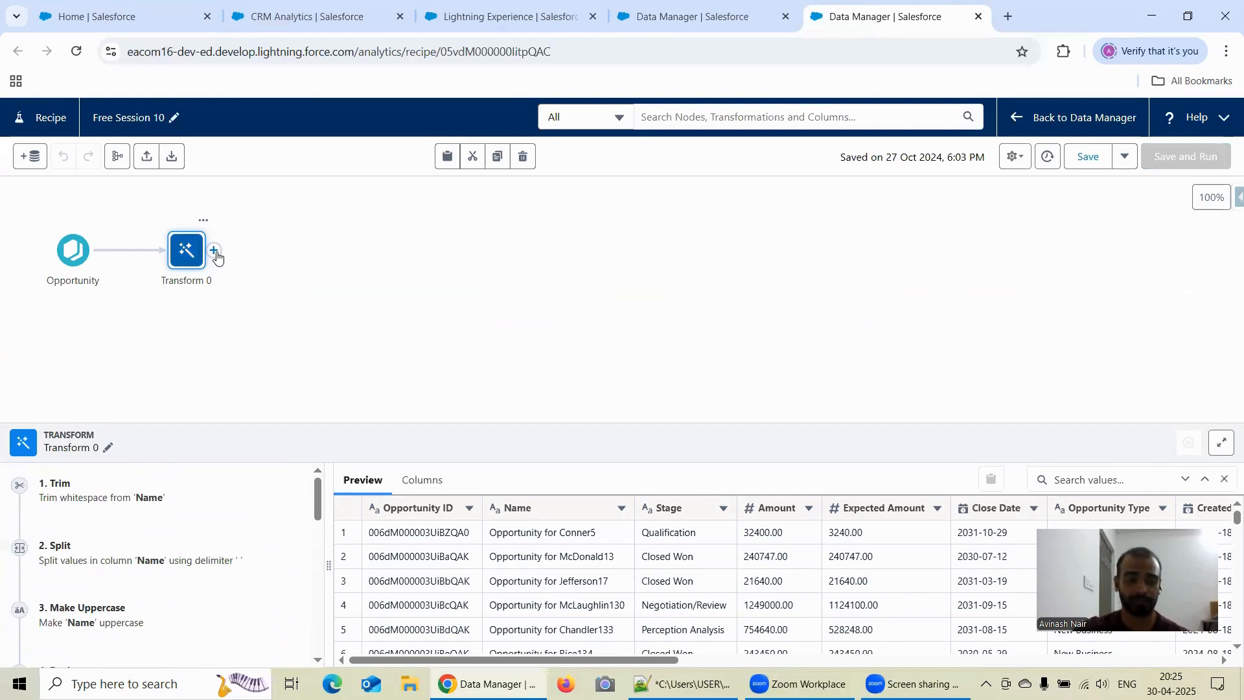
pyautogui.scroll(-1, 228, 526)
pyautogui.scroll(-3, 228, 526)
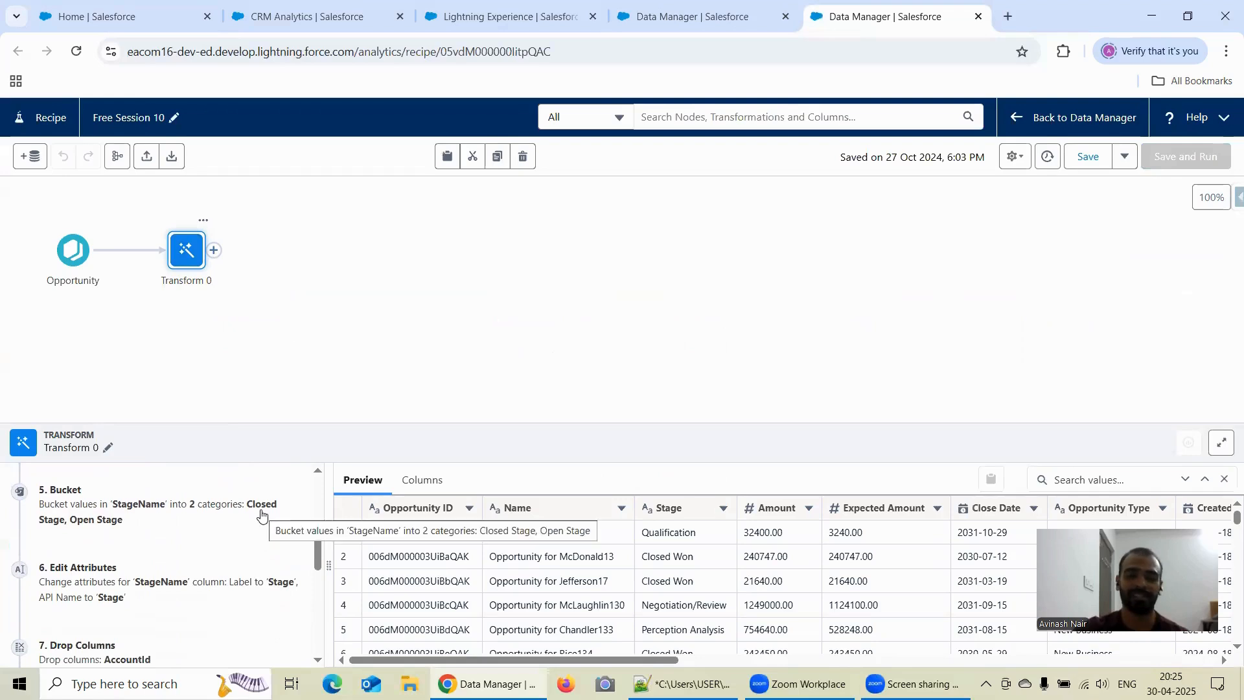
# - Clear the preview error and preview the source columns of the Opportunity input node
pyautogui.click(79, 254)
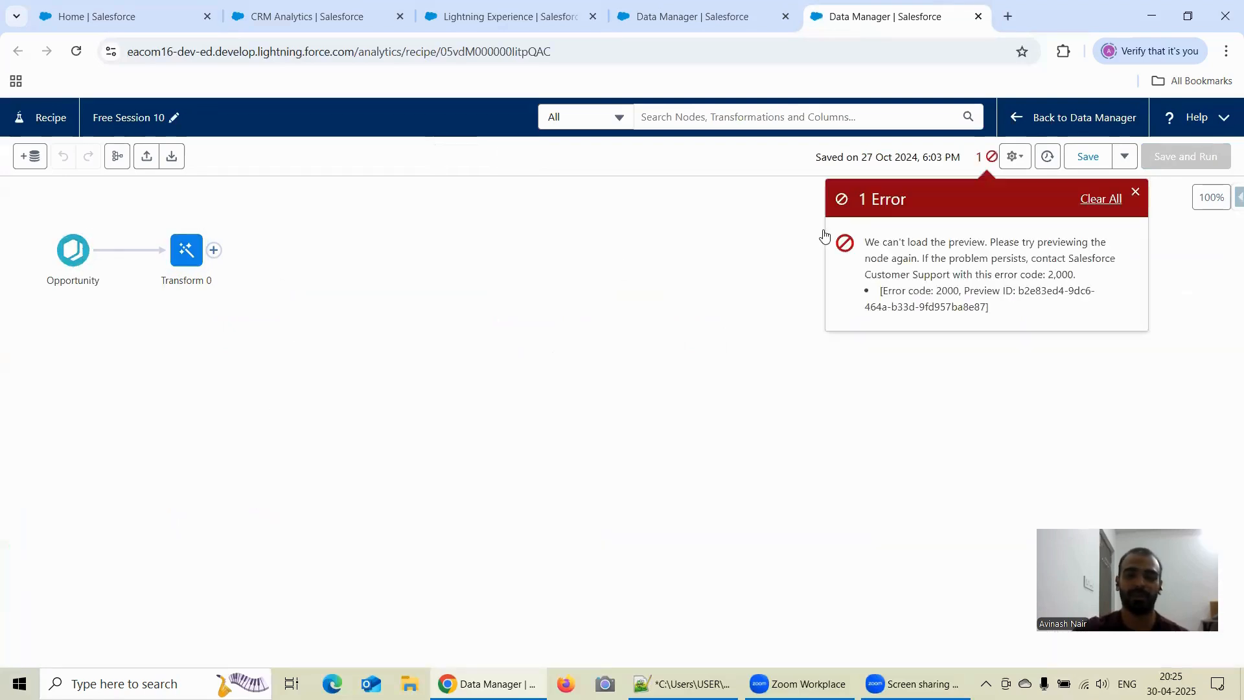
pyautogui.click(1101, 199)
pyautogui.click(75, 259)
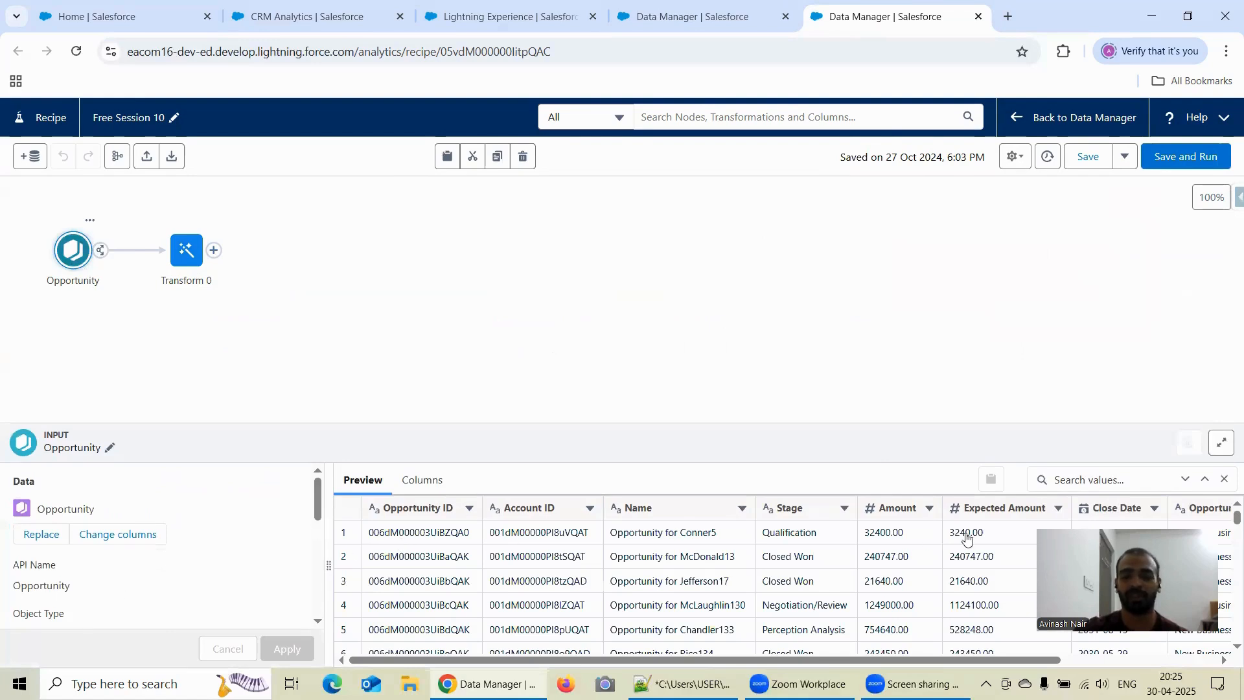
pyautogui.moveTo(977, 659); pyautogui.dragTo(681, 648)
# - Start a Drop Columns transformation in Transform 0 and set it to keep the selected columns
pyautogui.click(177, 262)
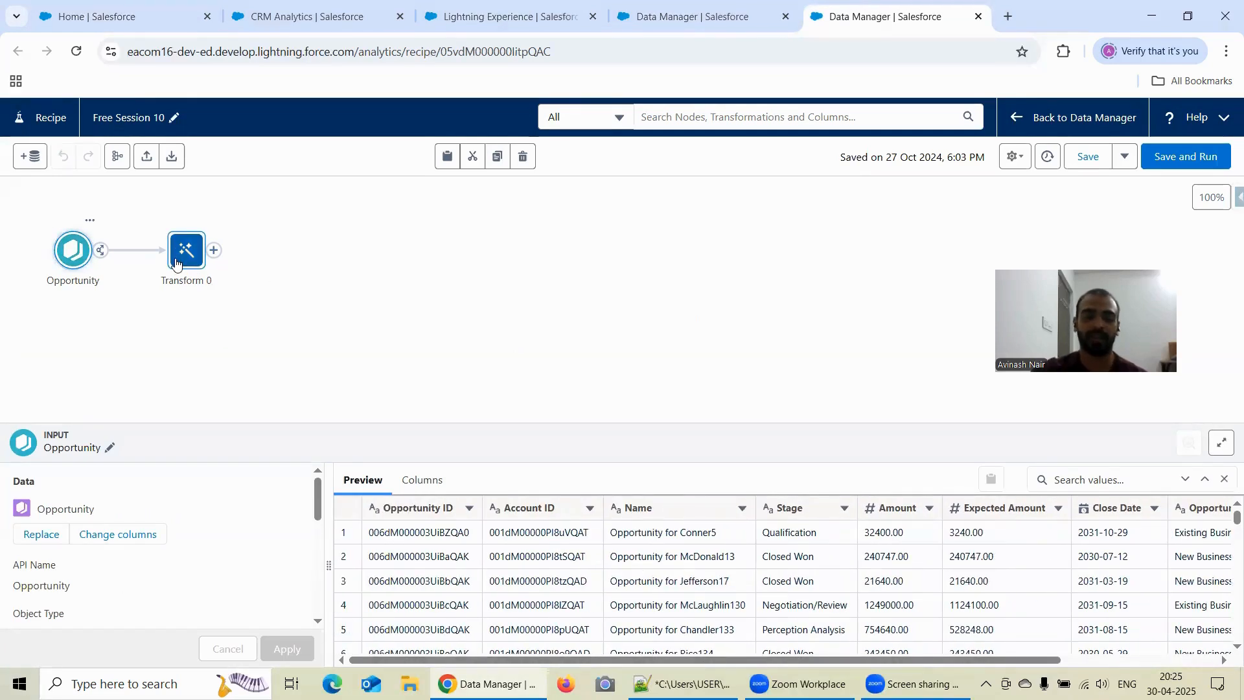
pyautogui.click(199, 257)
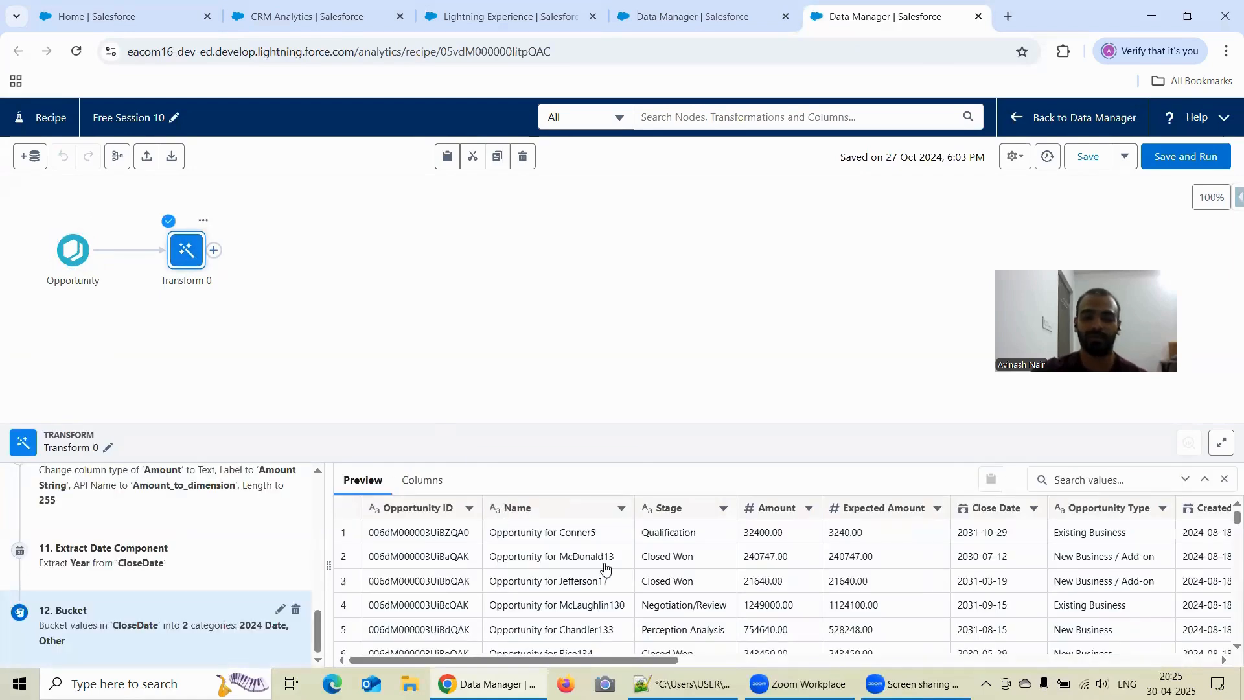
pyautogui.moveTo(643, 661); pyautogui.dragTo(931, 661)
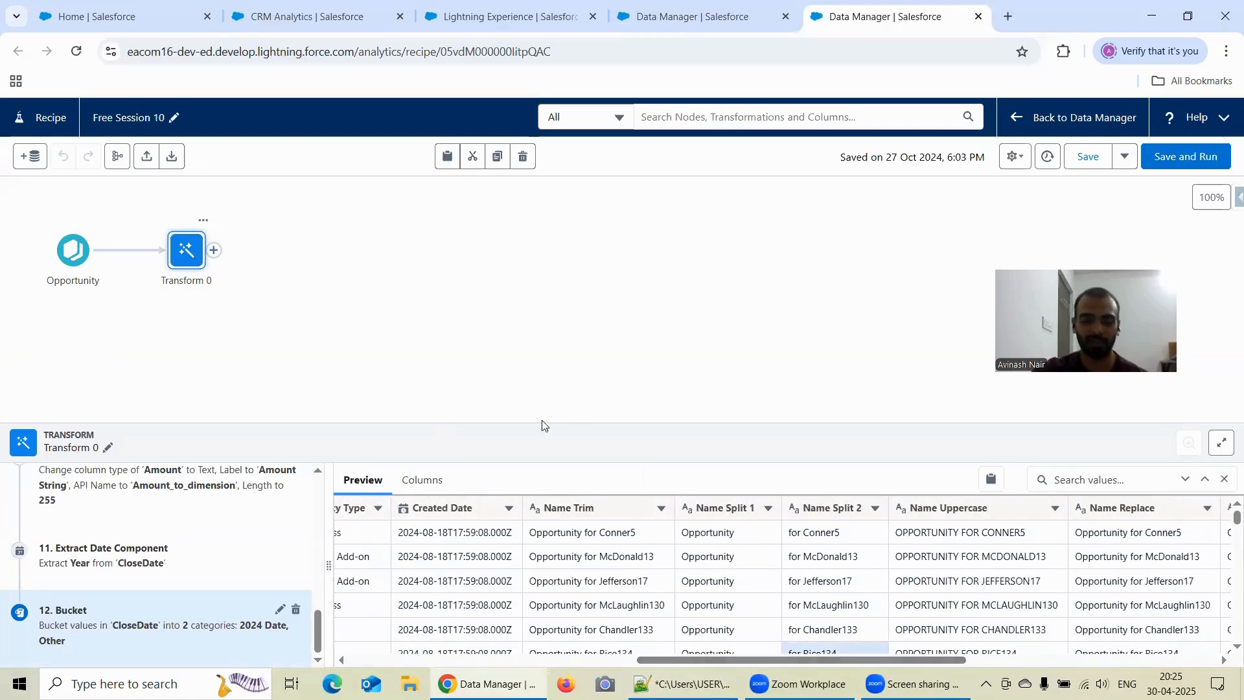
pyautogui.scroll(3, 280, 541)
pyautogui.scroll(5, 280, 541)
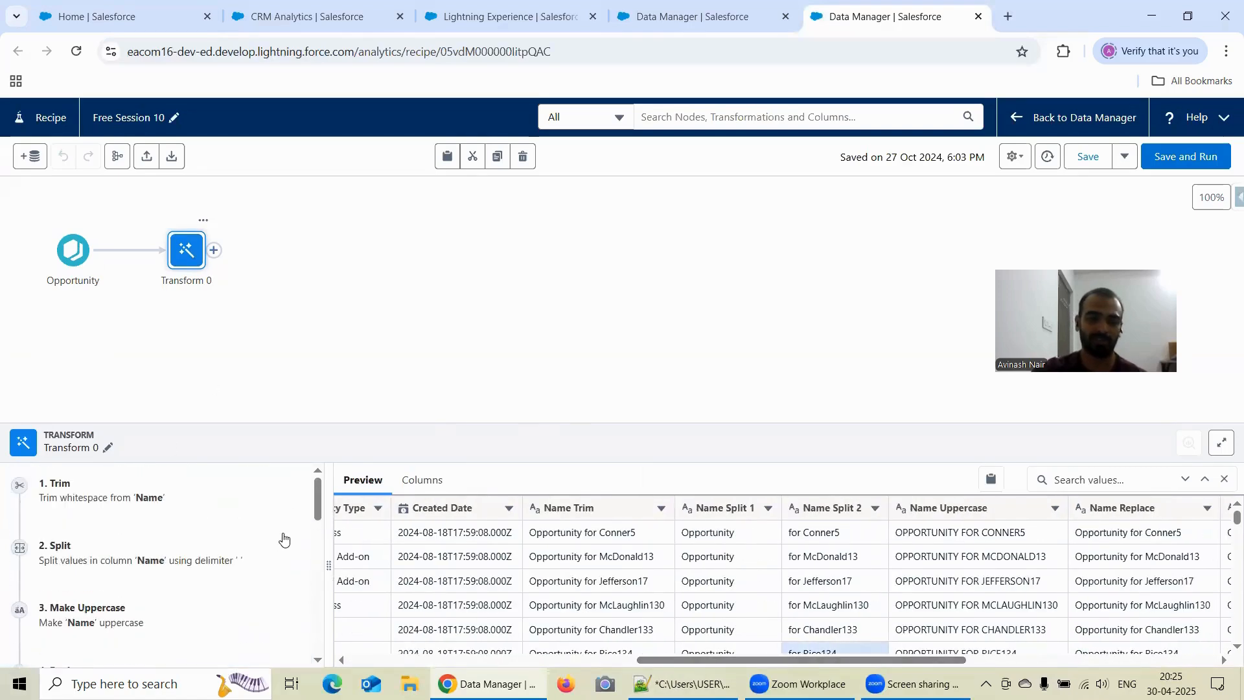
pyautogui.click(566, 508)
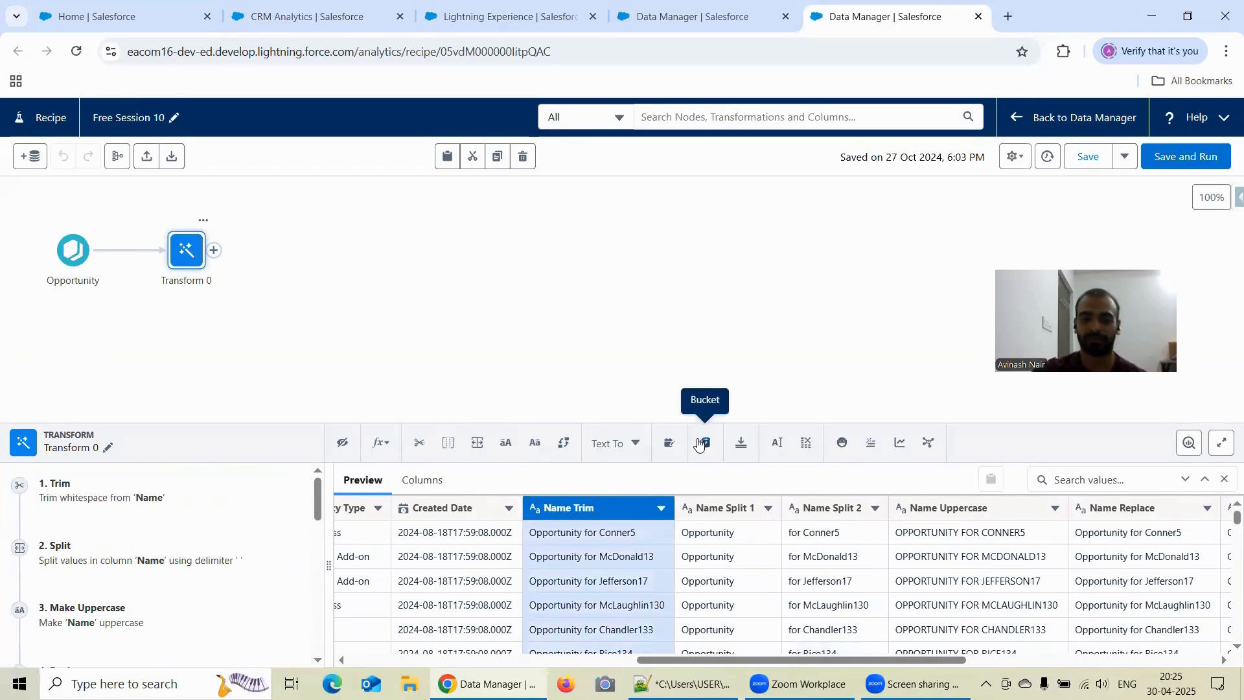
pyautogui.click(807, 443)
pyautogui.moveTo(808, 424); pyautogui.dragTo(375, 383)
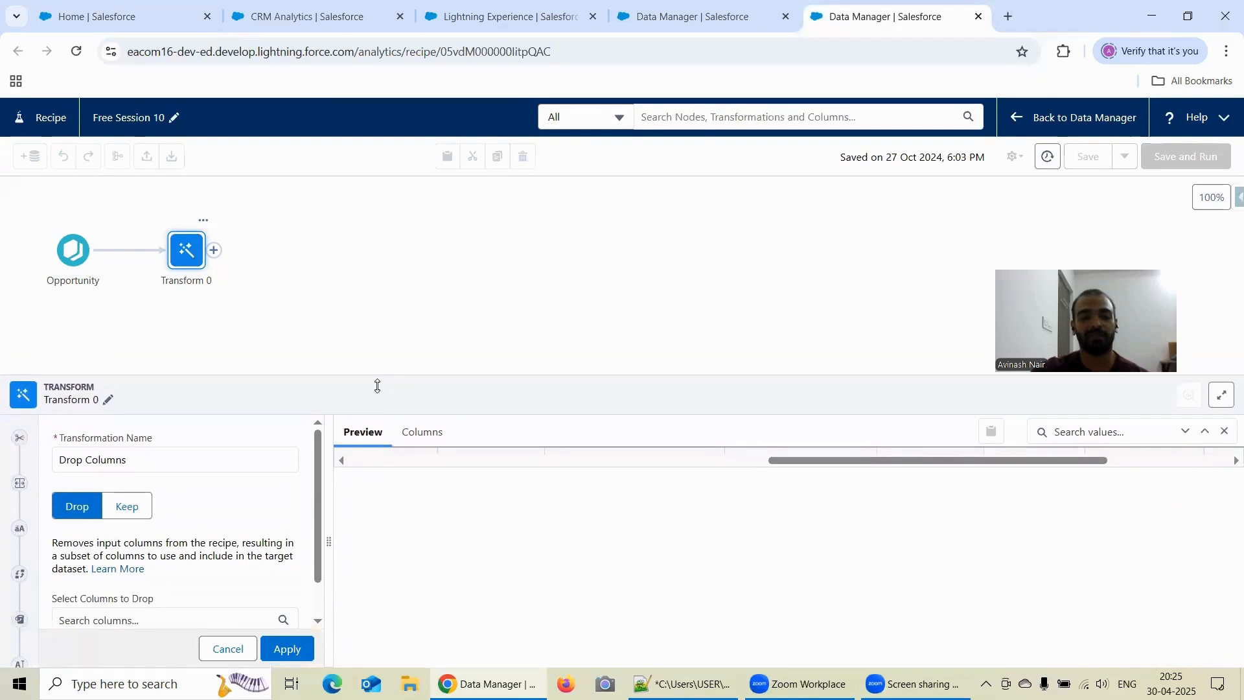
pyautogui.click(127, 507)
pyautogui.scroll(-3, 257, 492)
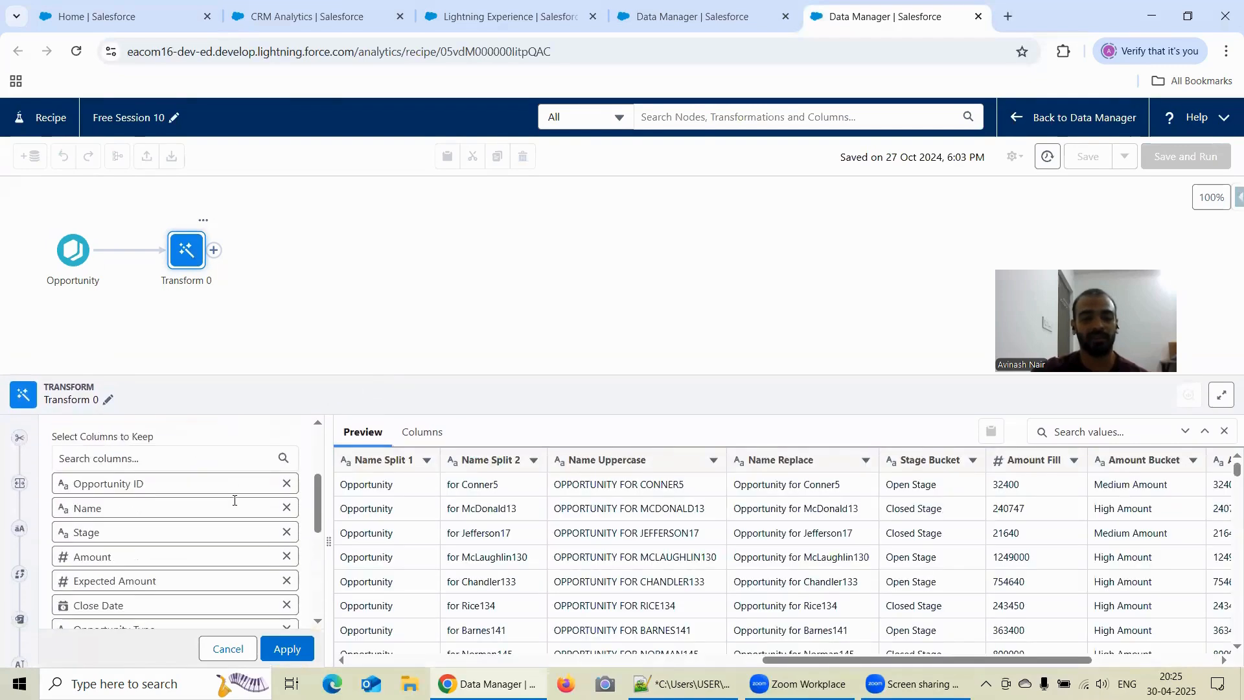
# - Remove all preselected columns from the list of columns to keep, from Opportunity ID through Close Date Bucket
pyautogui.click(287, 484)
pyautogui.click(286, 484)
pyautogui.click(286, 484)
pyautogui.click(287, 484)
pyautogui.click(286, 484)
pyautogui.click(286, 484)
pyautogui.click(286, 484)
pyautogui.click(286, 484)
pyautogui.click(286, 485)
pyautogui.click(286, 485)
pyautogui.click(287, 484)
pyautogui.click(286, 484)
pyautogui.click(286, 484)
pyautogui.click(286, 481)
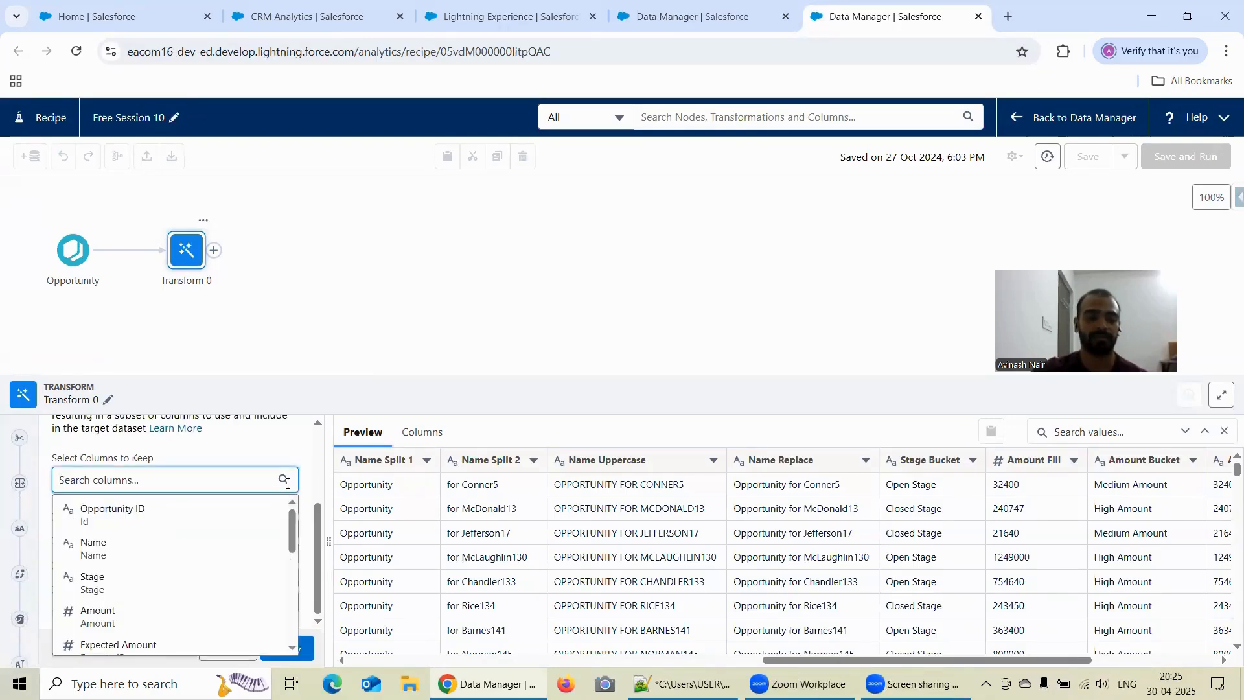
pyautogui.click(208, 462)
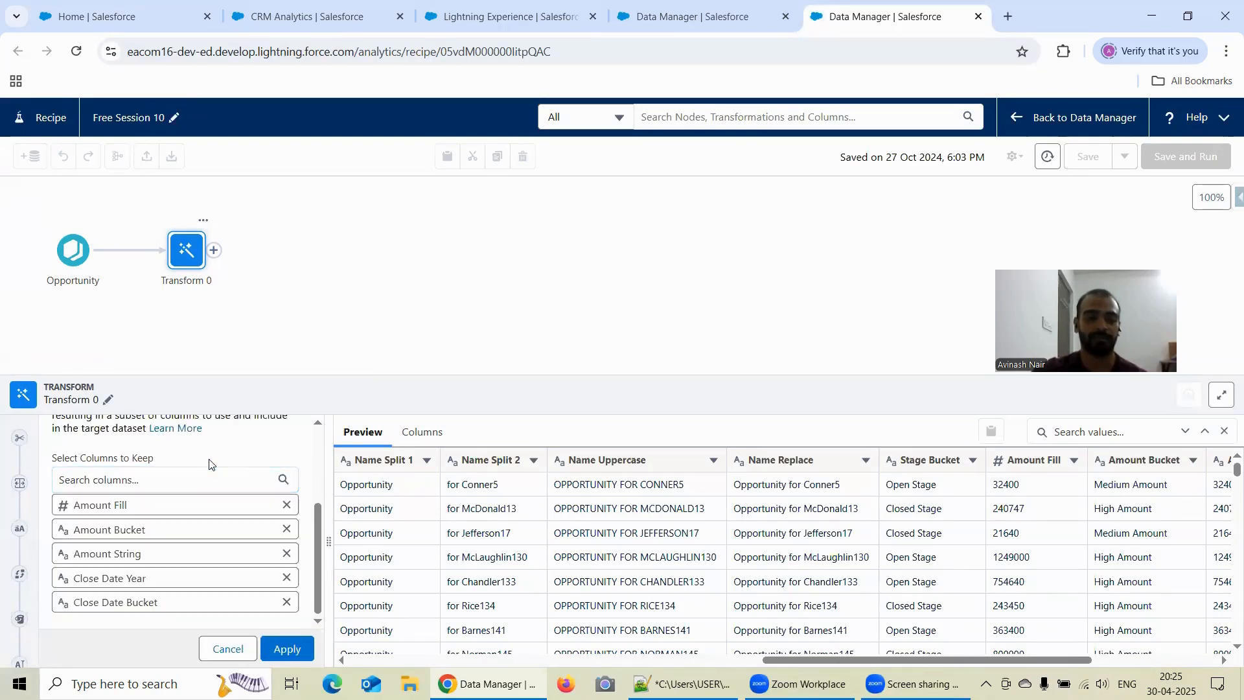
pyautogui.click(287, 506)
pyautogui.click(287, 525)
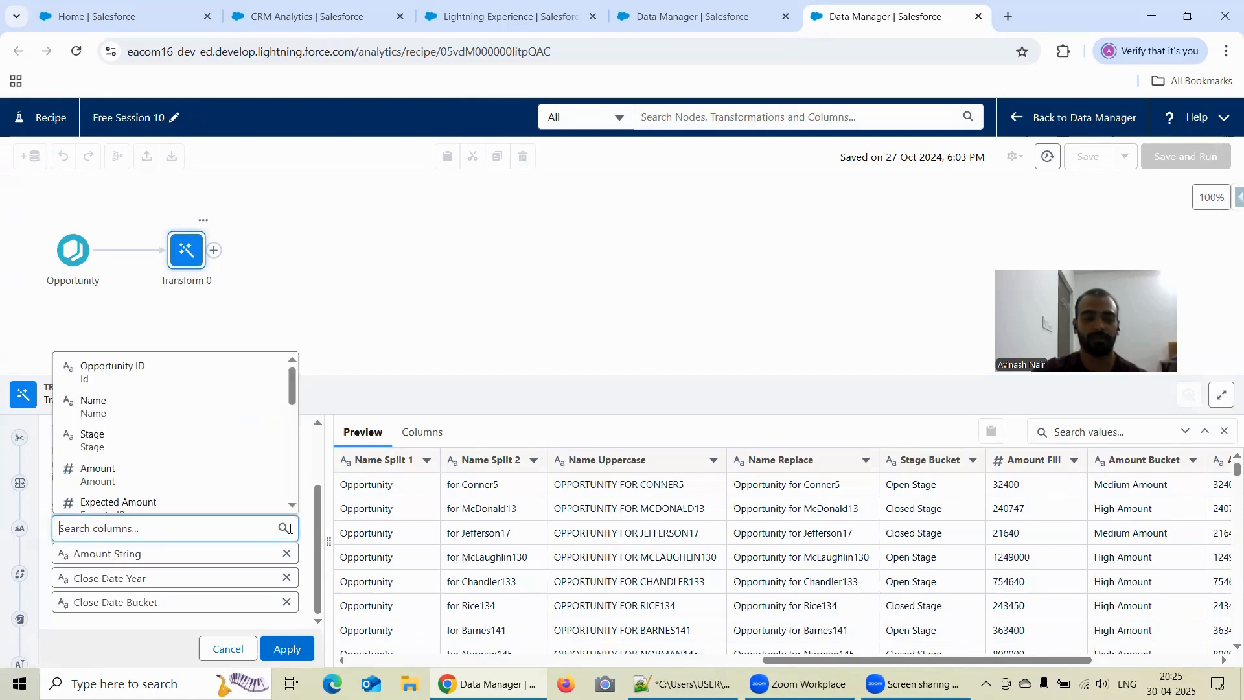
pyautogui.click(287, 552)
pyautogui.click(287, 578)
pyautogui.rightClick(288, 597)
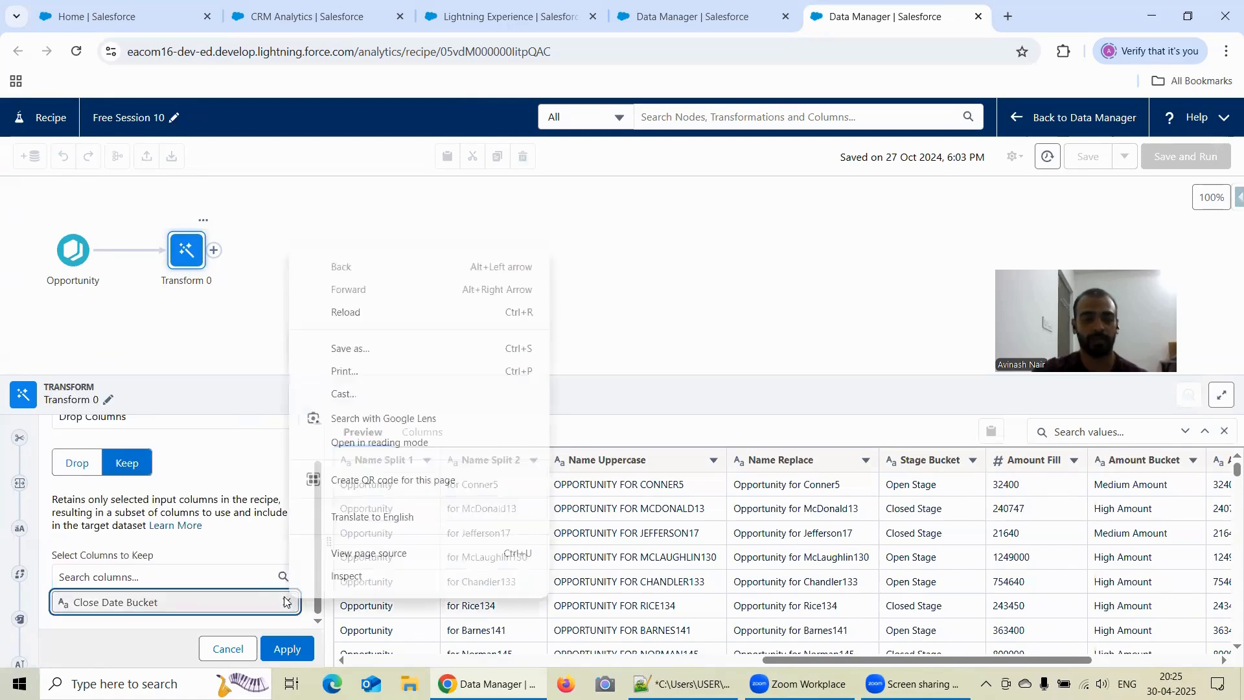
pyautogui.click(286, 602)
pyautogui.click(286, 602)
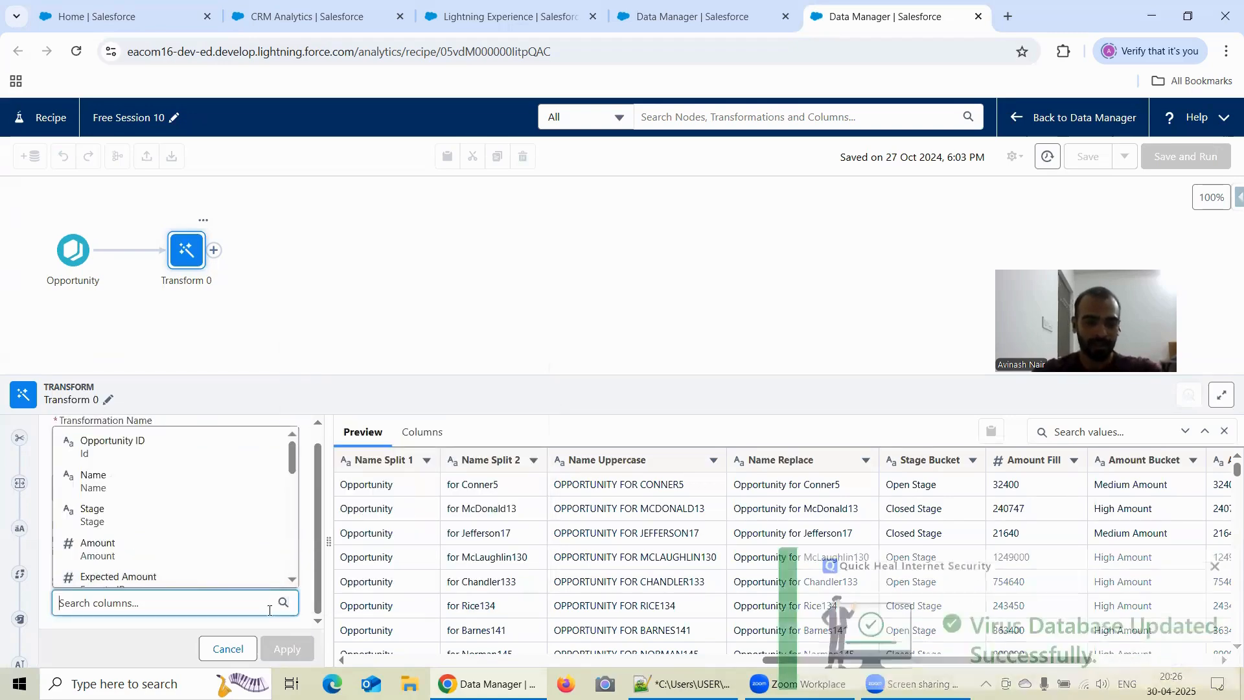
# - Add Opportunity ID and Name to the columns to keep, dismissing the antivirus notification
pyautogui.rightClick(127, 457)
pyautogui.click(97, 468)
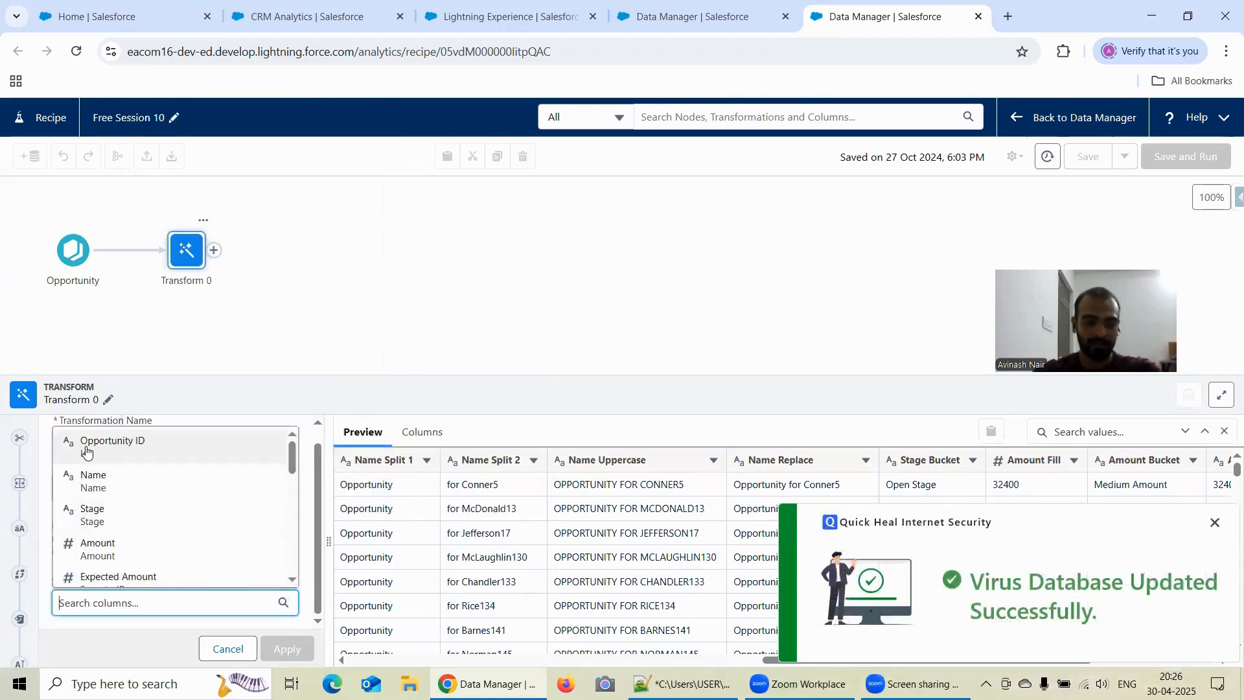
pyautogui.click(91, 450)
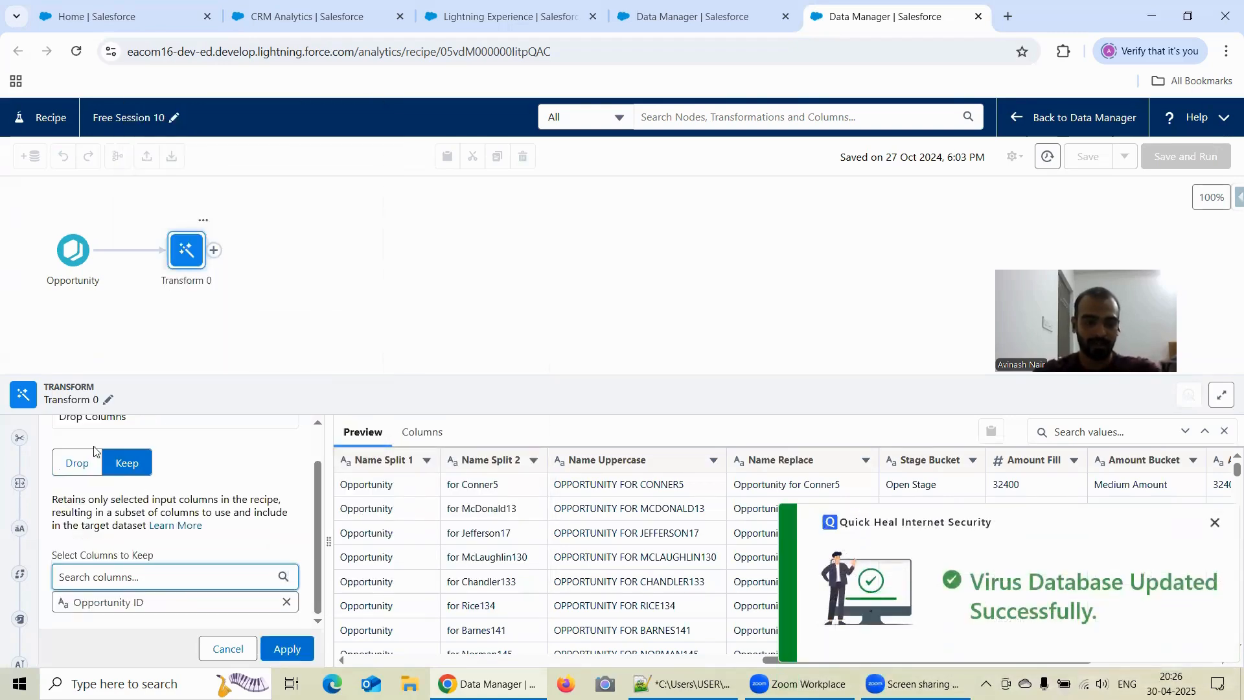
pyautogui.click(1214, 523)
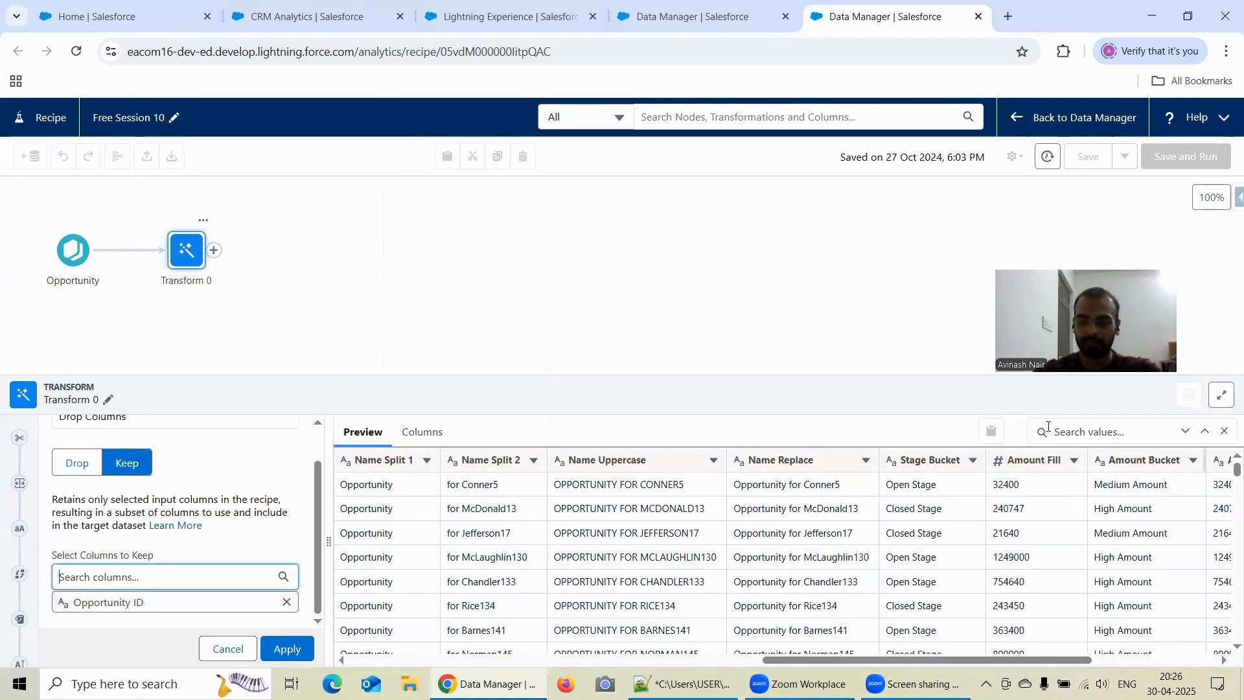
pyautogui.click(155, 576)
pyautogui.write('Name')
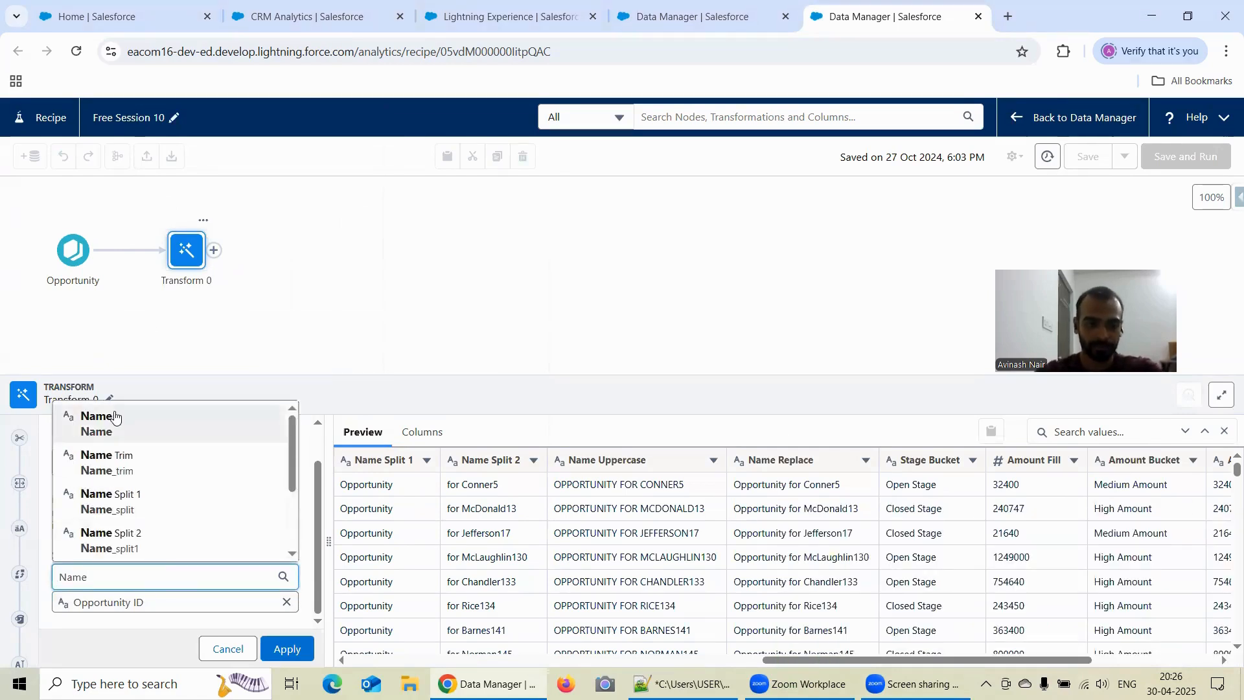
pyautogui.click(115, 417)
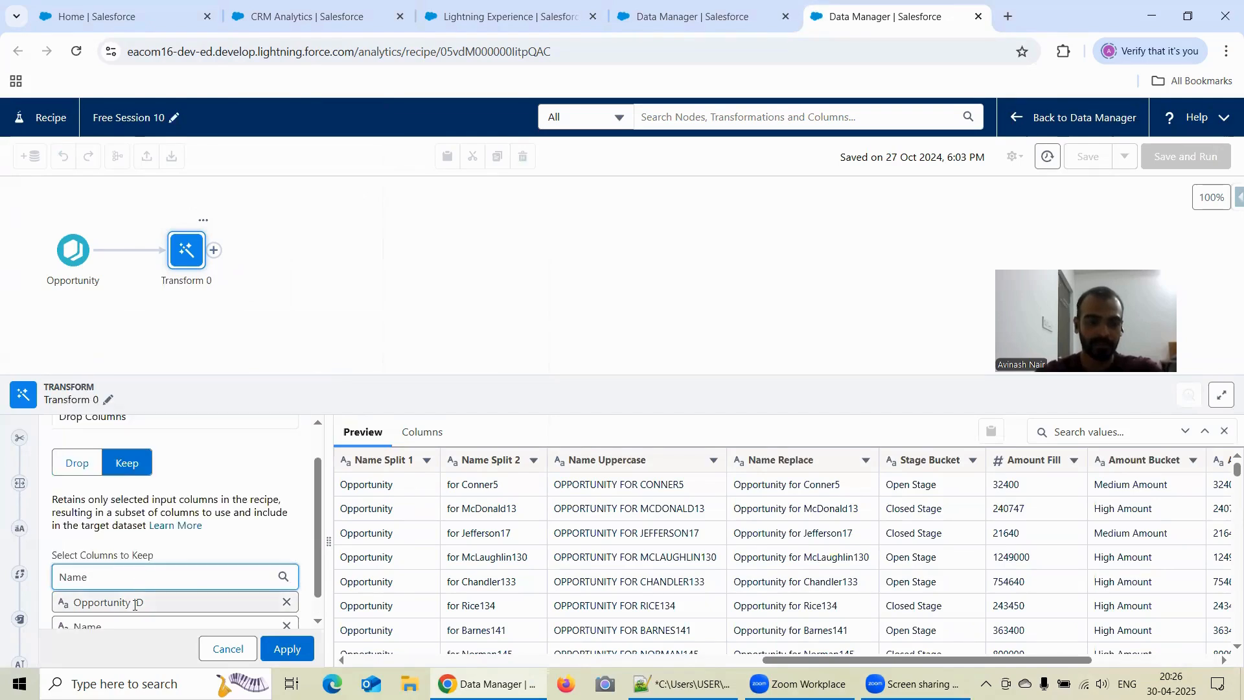
# - Add Stage Bucket to the columns to keep and apply the Drop Columns transformation
pyautogui.click(125, 573)
pyautogui.press('BackSpace')
pyautogui.press('BackSpace')
pyautogui.press('BackSpace')
pyautogui.press('BackSpace')
pyautogui.write('Stag')
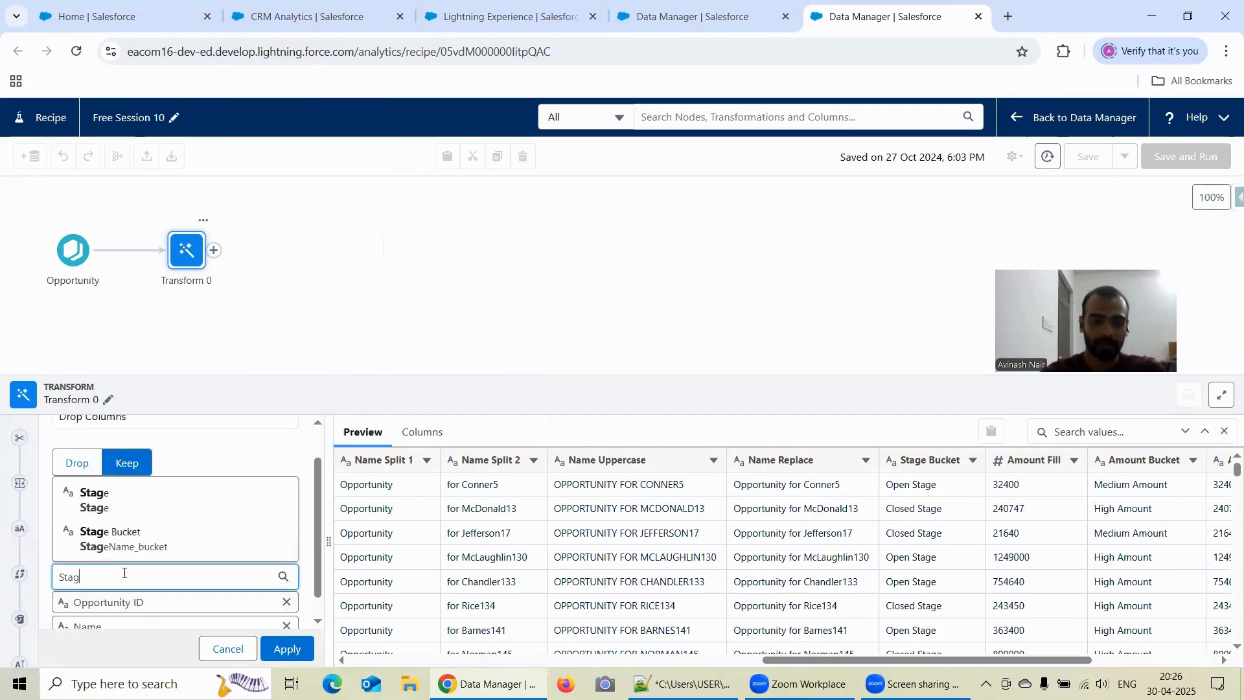
pyautogui.click(133, 535)
pyautogui.scroll(-1, 243, 545)
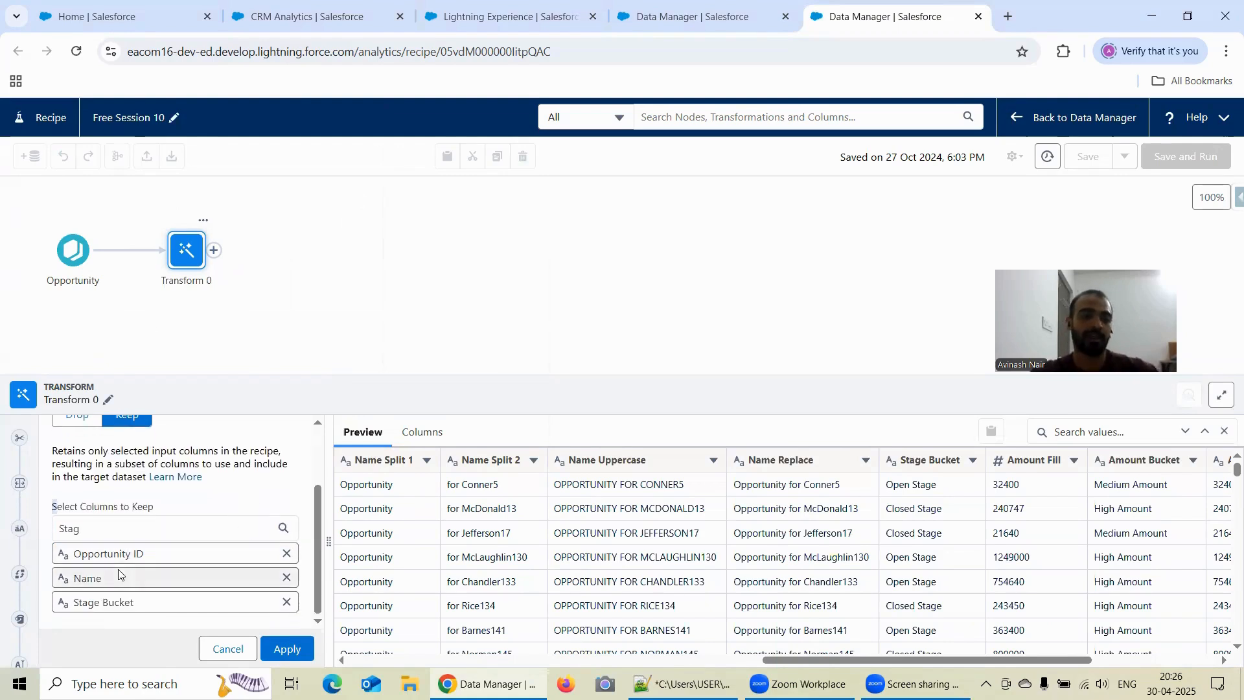
pyautogui.click(277, 650)
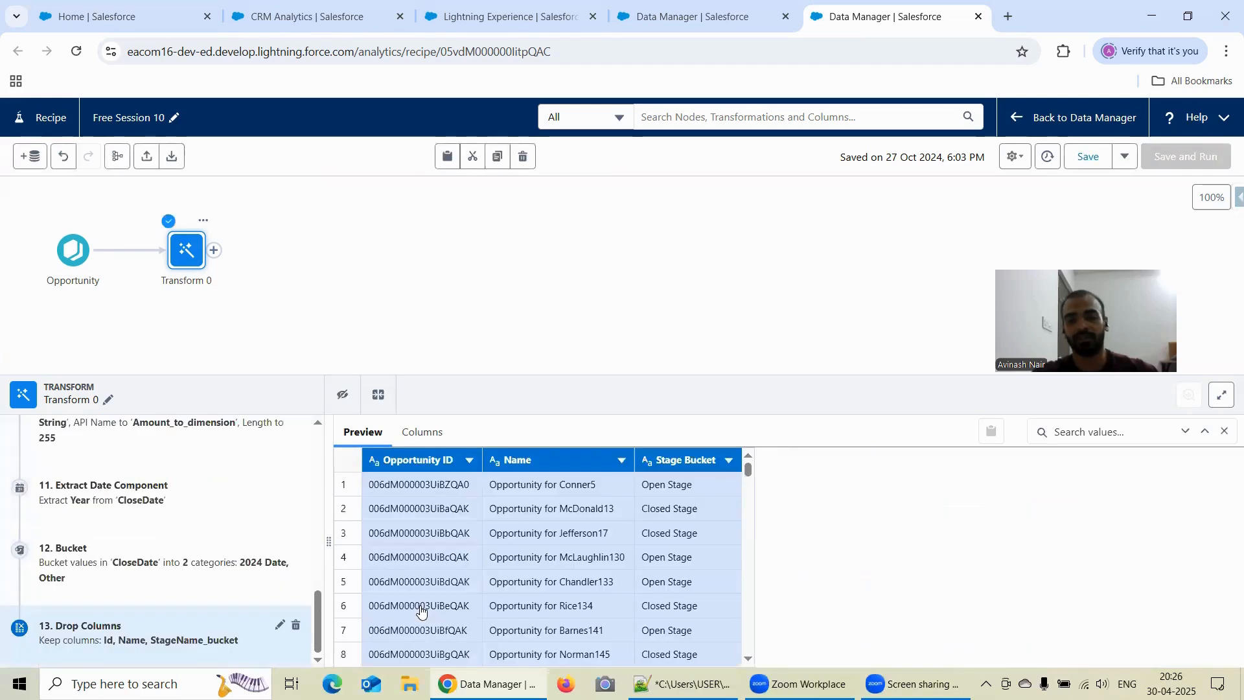
# - Add an Output node after Transform 0 and rename it "Writing to .csv"
pyautogui.click(215, 251)
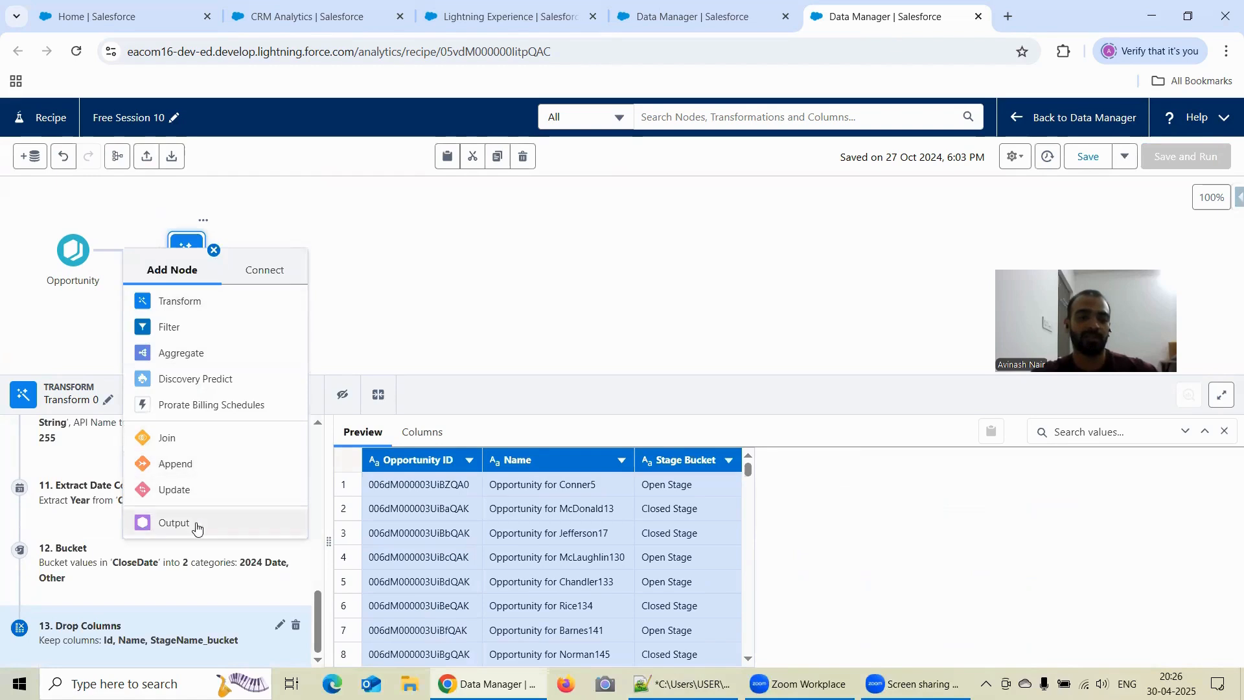
pyautogui.click(222, 524)
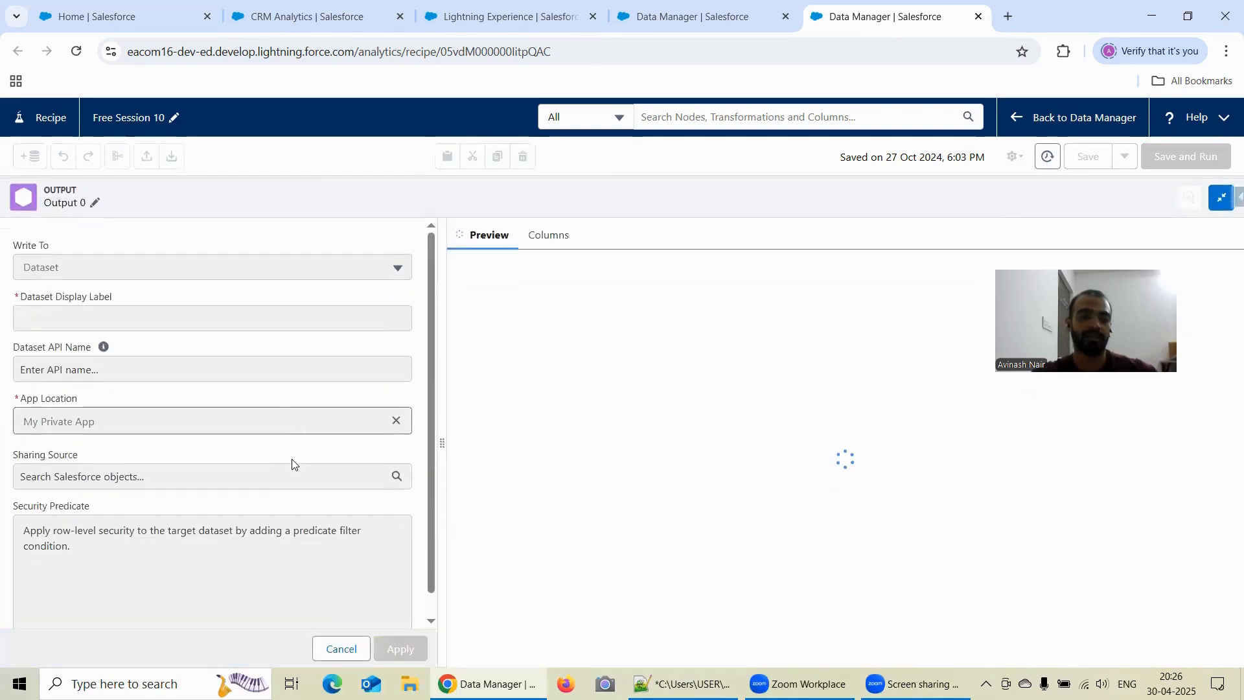
pyautogui.click(95, 202)
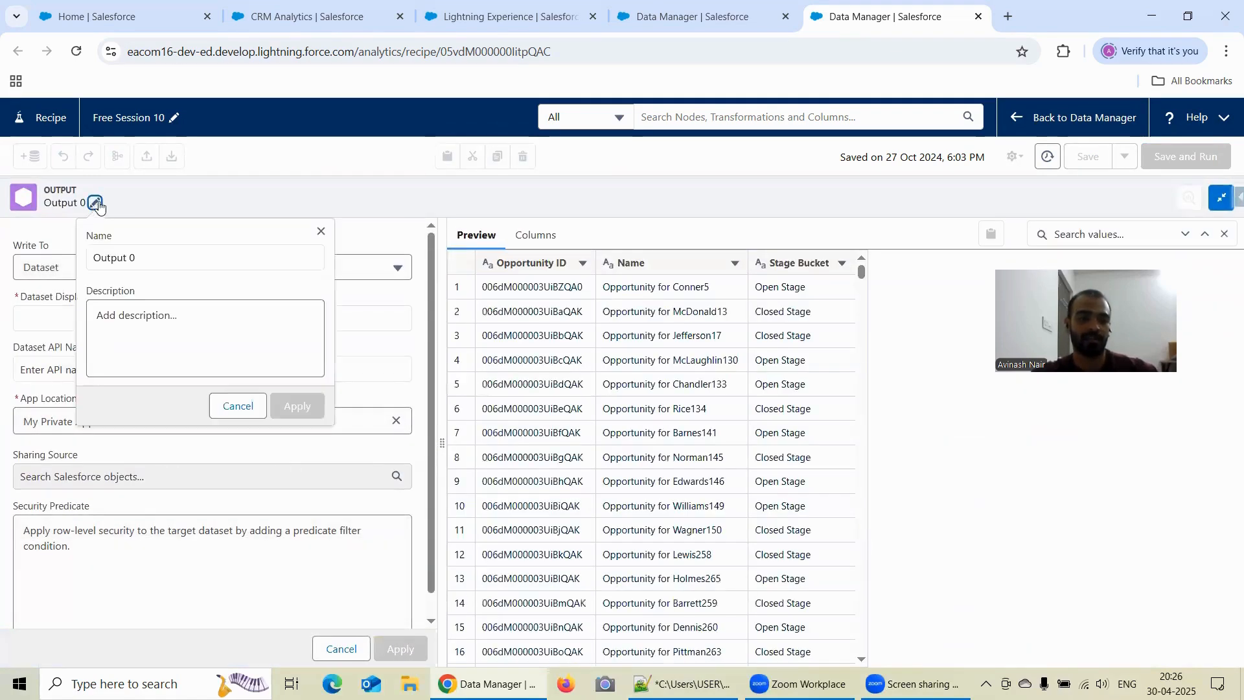
pyautogui.click(147, 254)
pyautogui.press('BackSpace')
pyautogui.press('BackSpace')
pyautogui.press('BackSpace')
pyautogui.press('BackSpace')
pyautogui.press('BackSpace')
pyautogui.press('BackSpace')
pyautogui.press('BackSpace')
pyautogui.press('BackSpace')
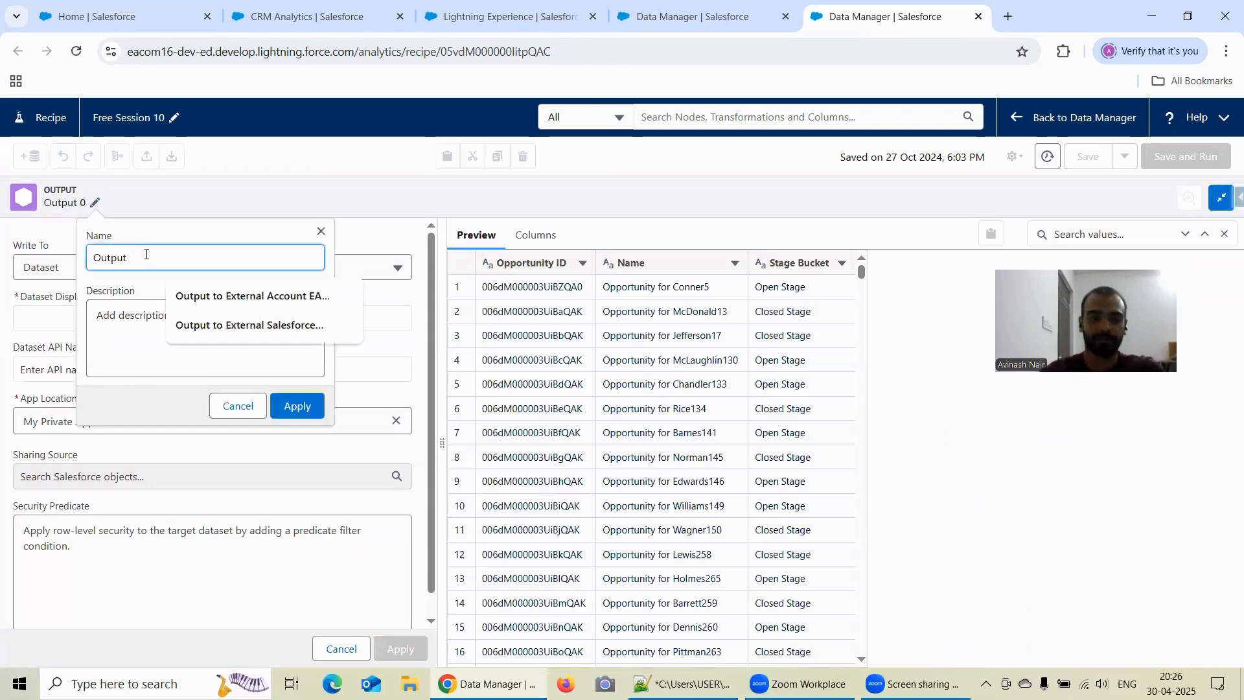
pyautogui.write('Wr')
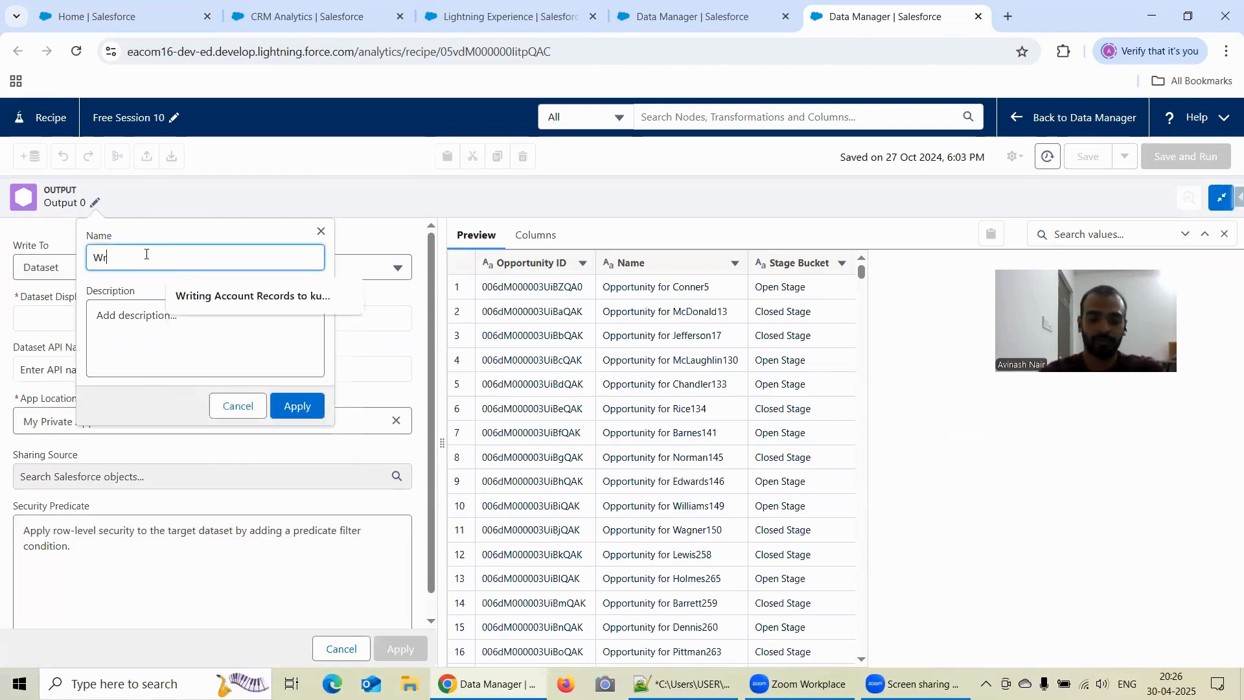
pyautogui.write('iting to .csv')
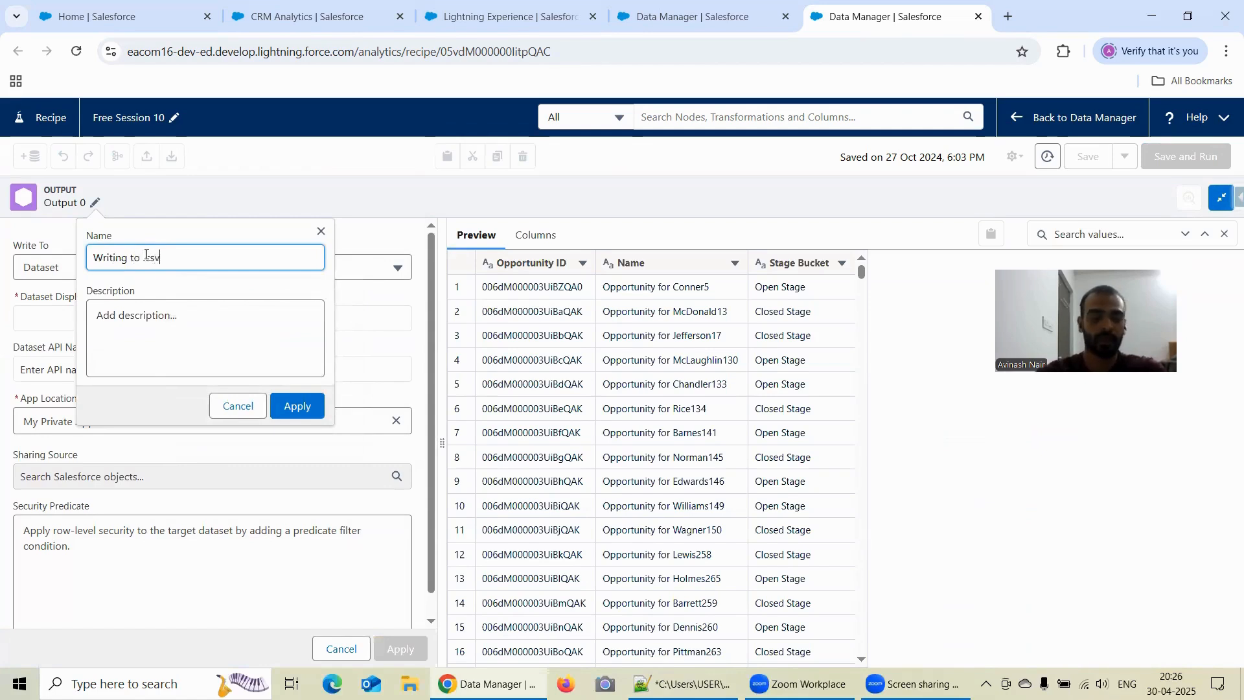
pyautogui.click(311, 408)
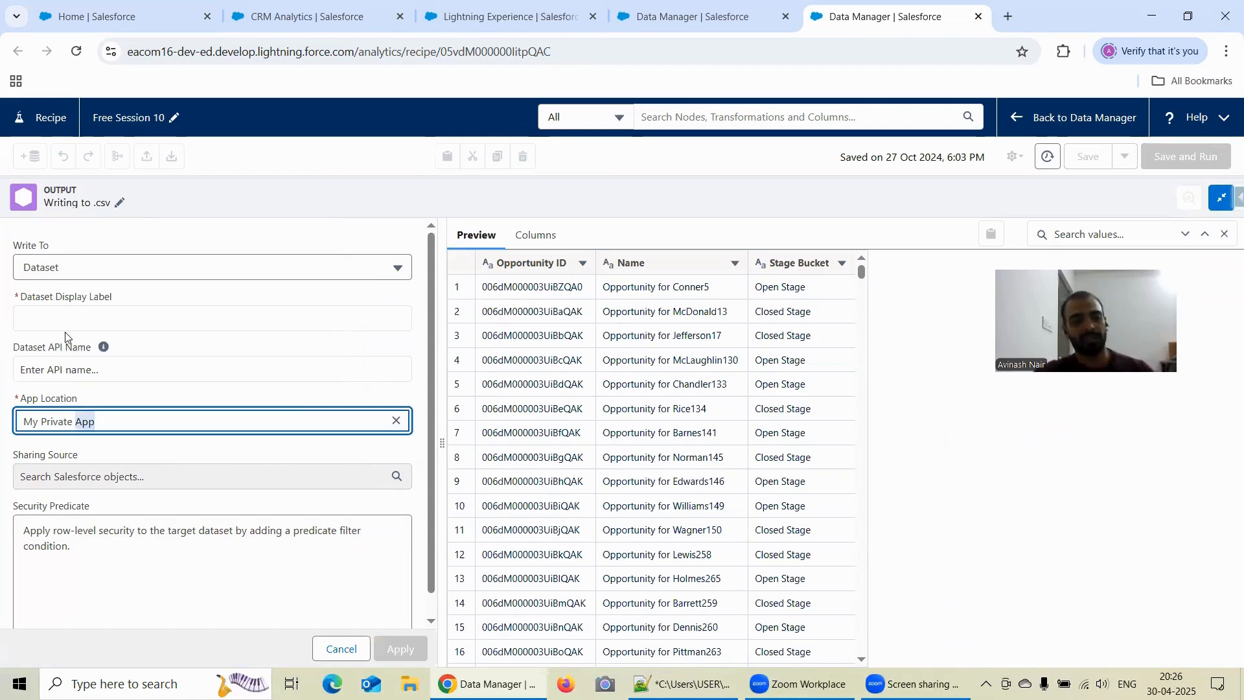
# - Set the output node to write to CSV and apply the output settings
pyautogui.click(68, 267)
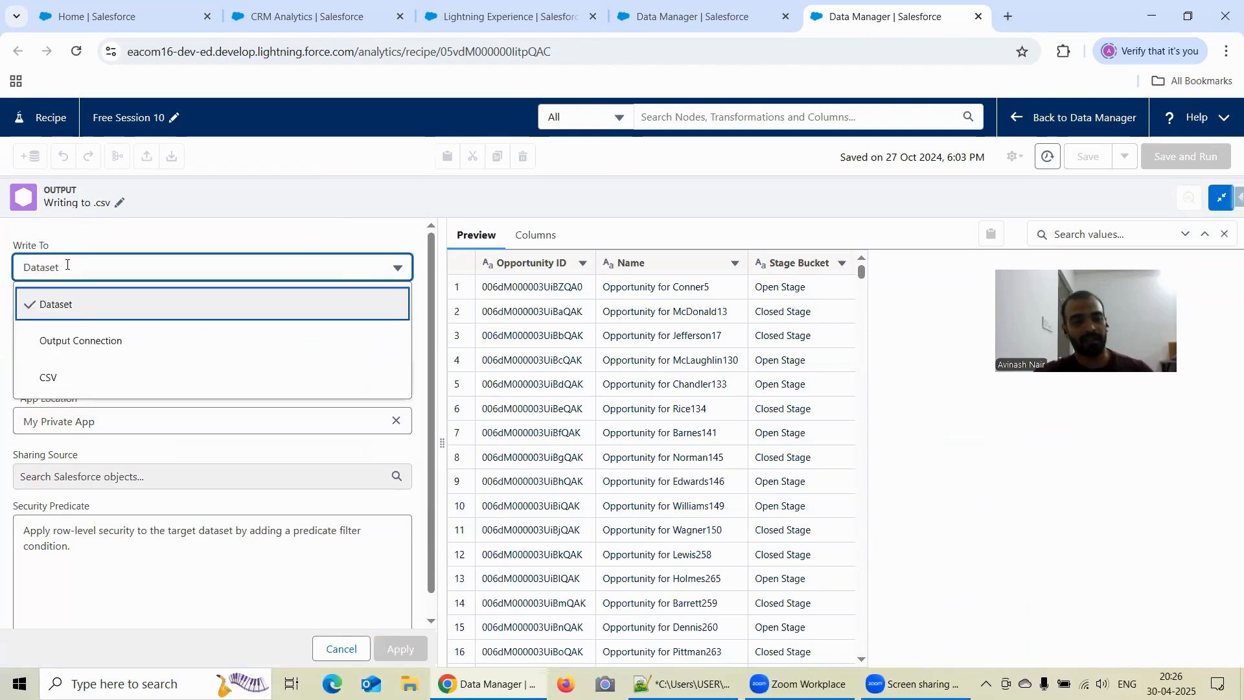
pyautogui.click(75, 384)
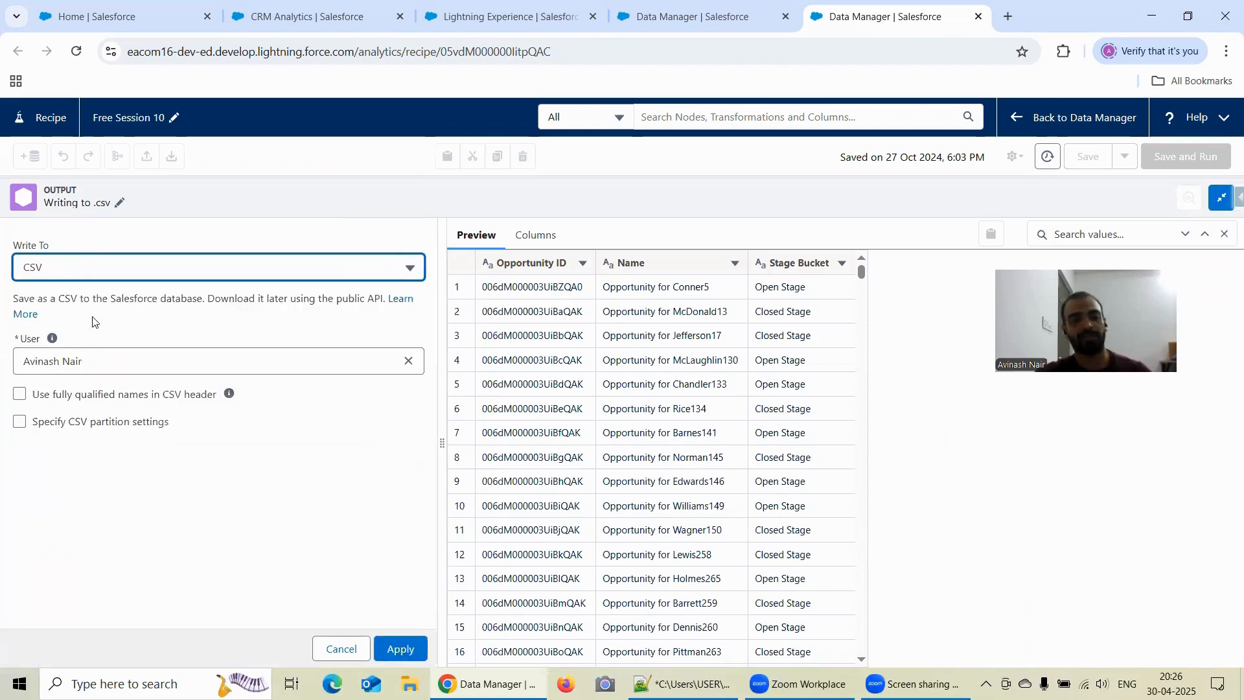
pyautogui.doubleClick(82, 299)
pyautogui.click(158, 299)
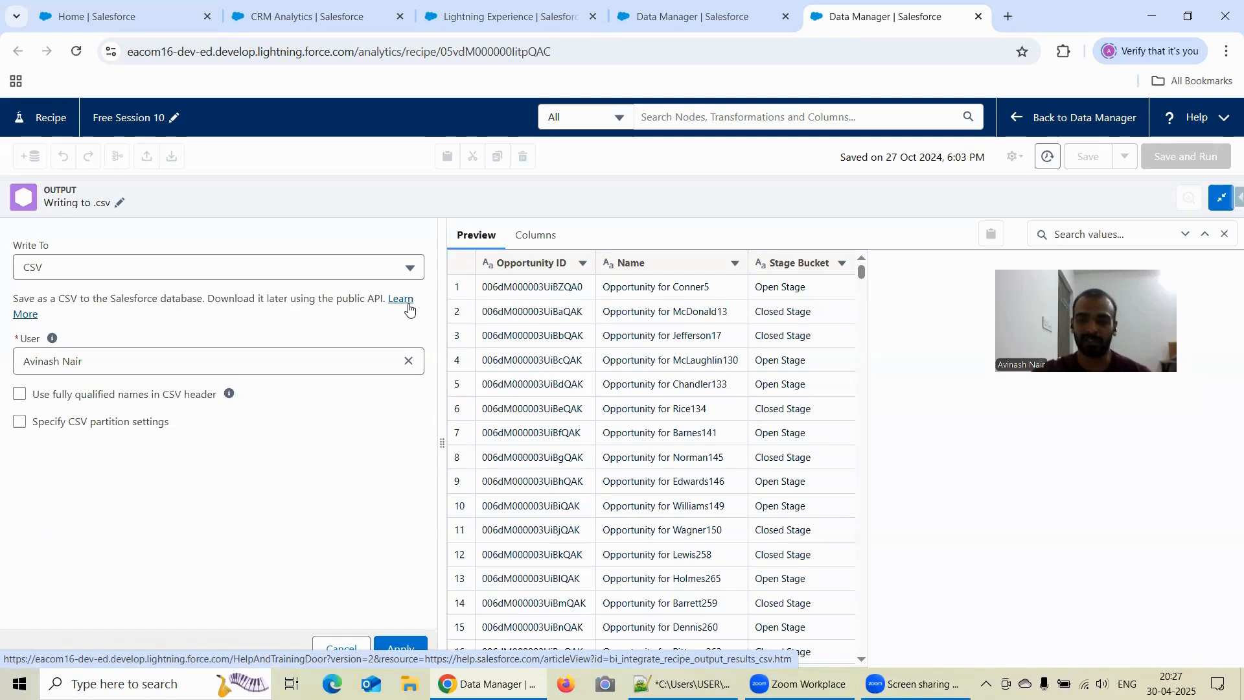
pyautogui.click(400, 647)
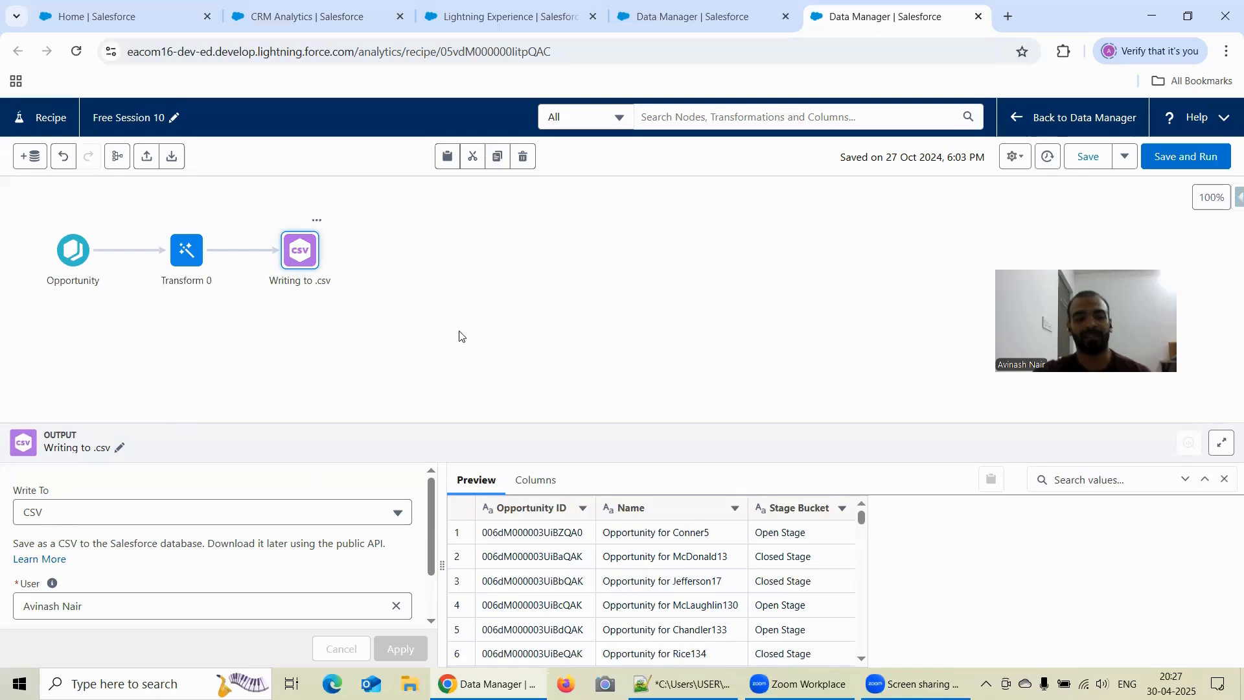
# - Check the explanation of fully qualified names in the CSV header, and save and run the recipe
pyautogui.scroll(-2, 428, 516)
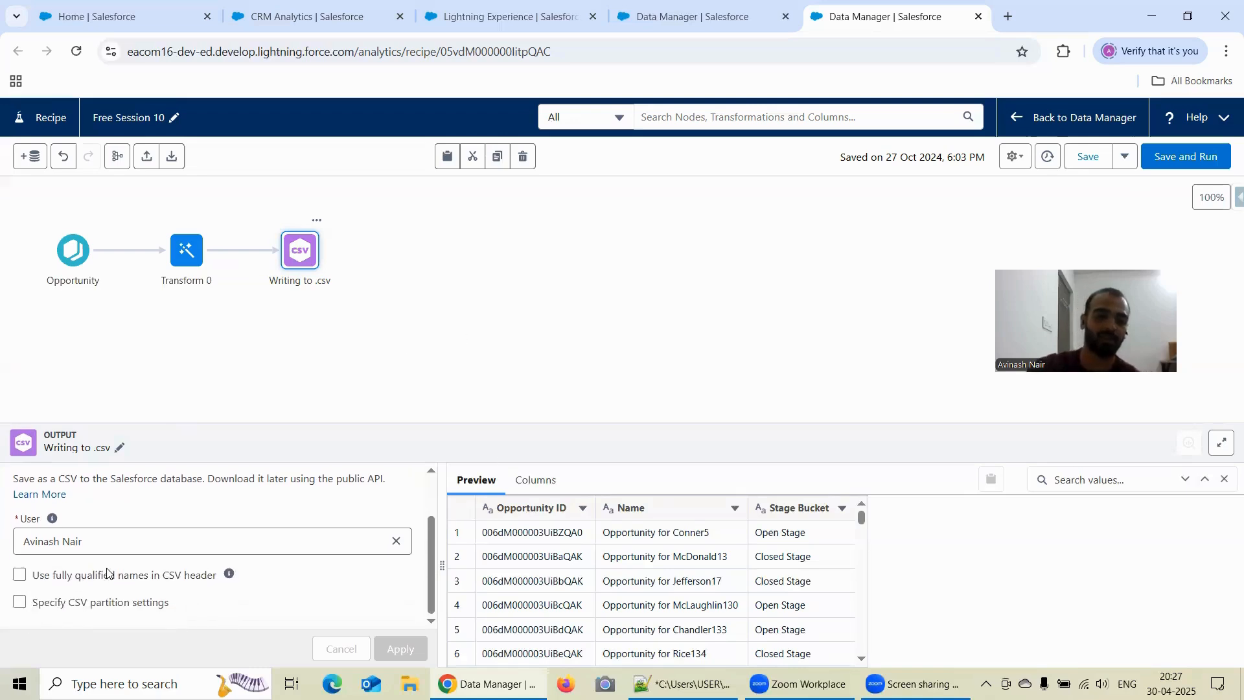
pyautogui.moveTo(228, 575)
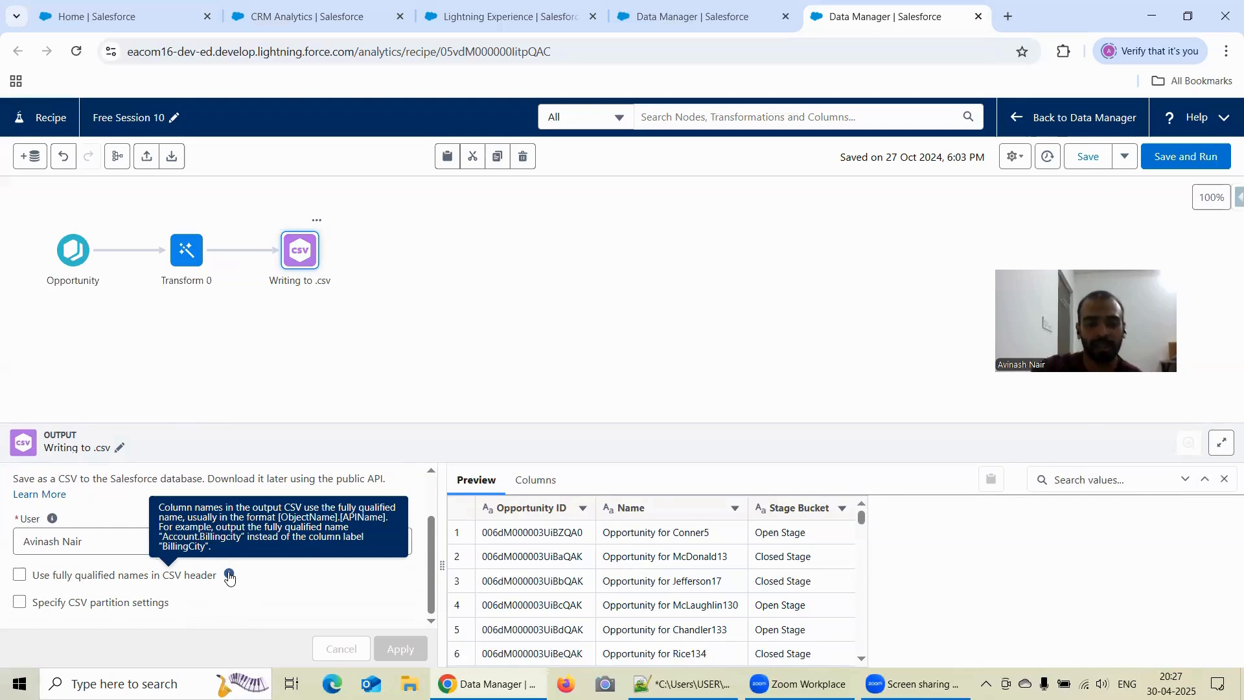
pyautogui.moveTo(800, 509)
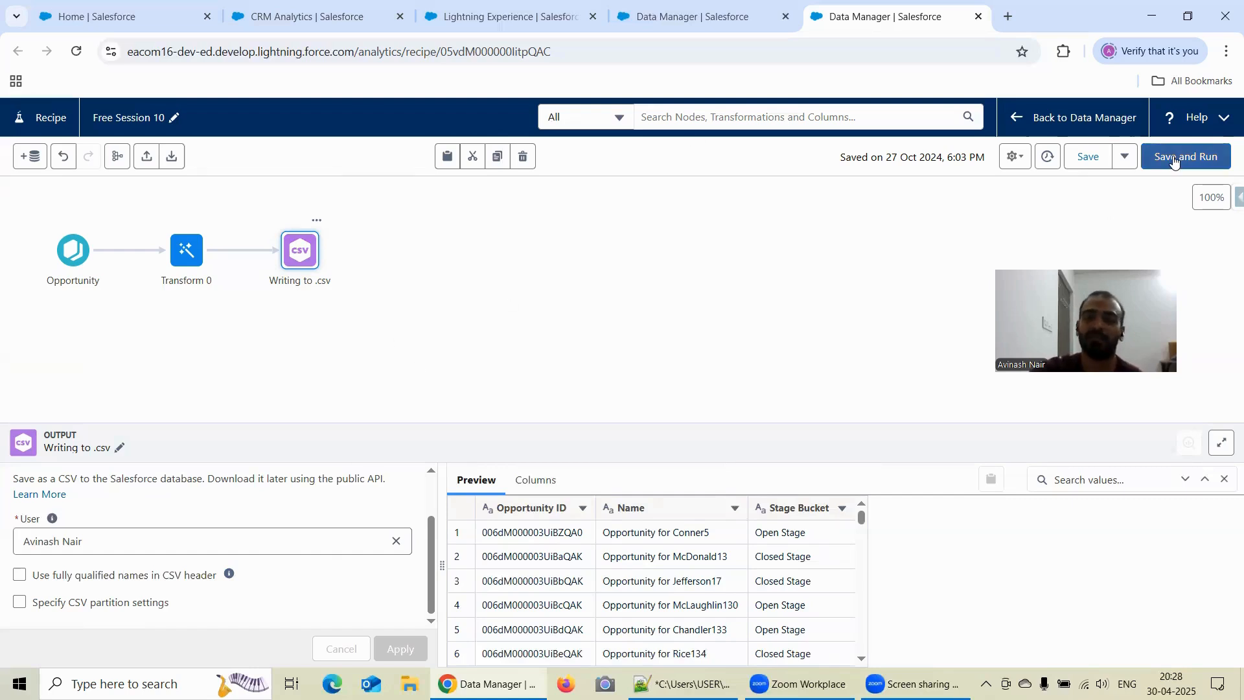
pyautogui.click(1173, 161)
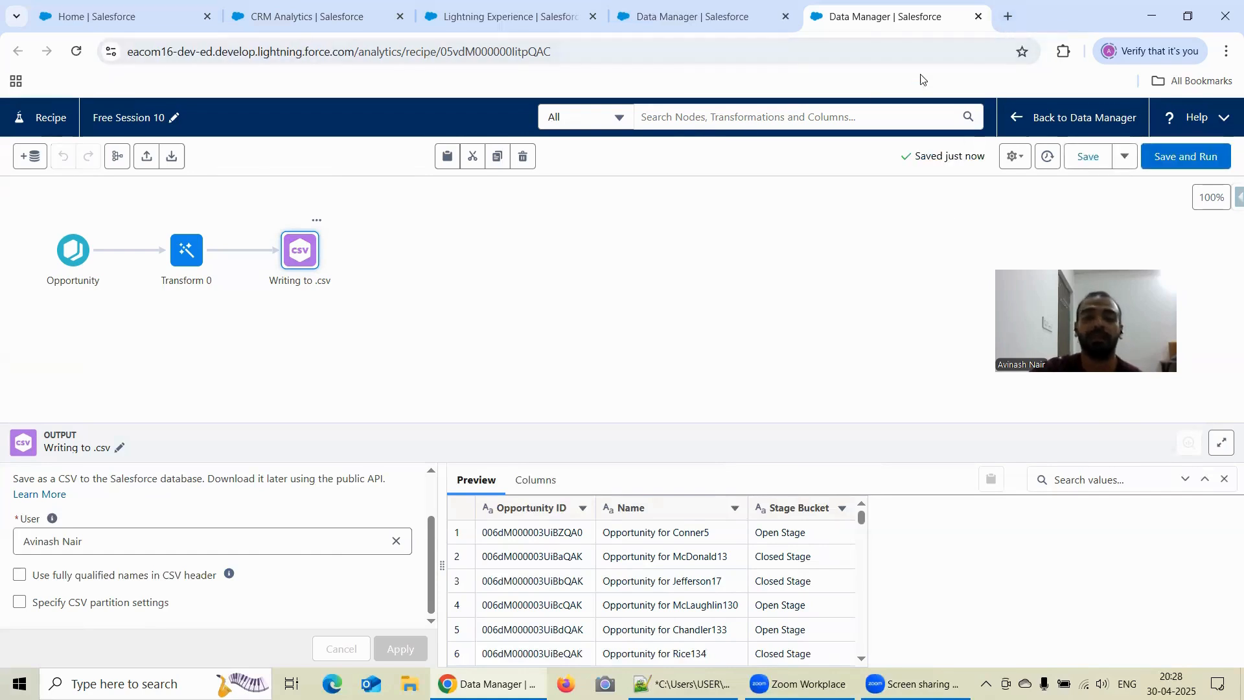
# - Search the web for workbench in a new tab and log in to Workbench with Salesforce, agreeing to the terms of service
pyautogui.click(1007, 16)
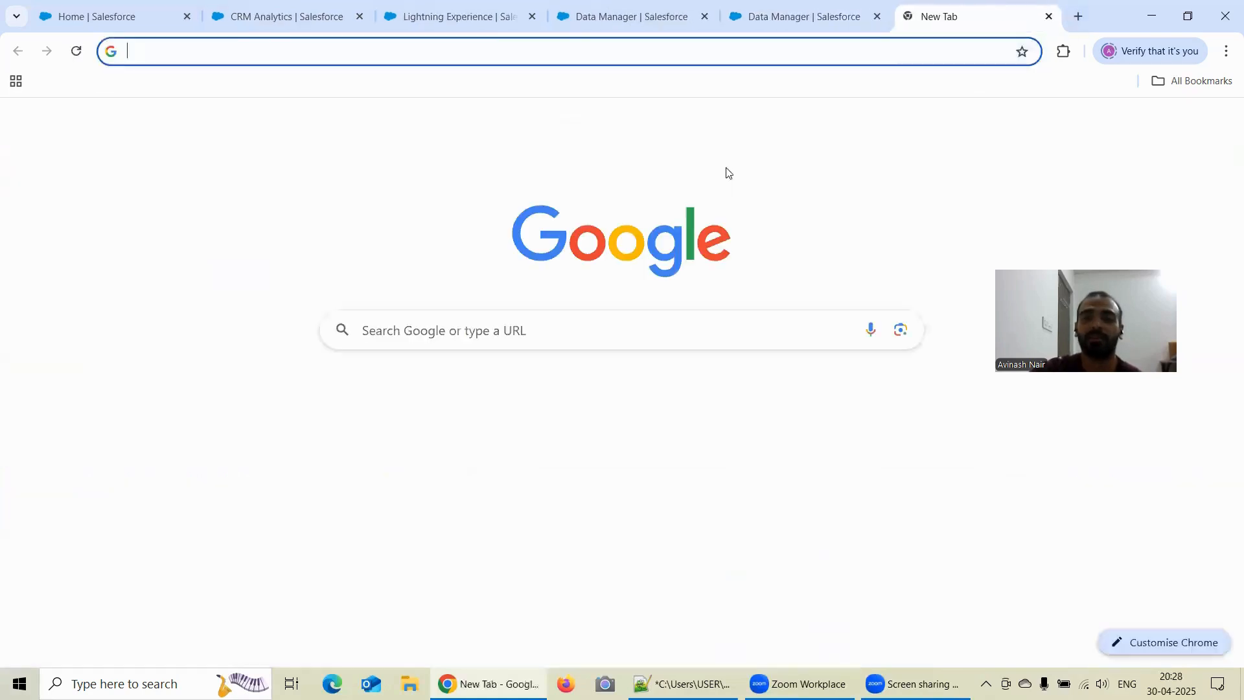
pyautogui.click(459, 329)
pyautogui.click(401, 403)
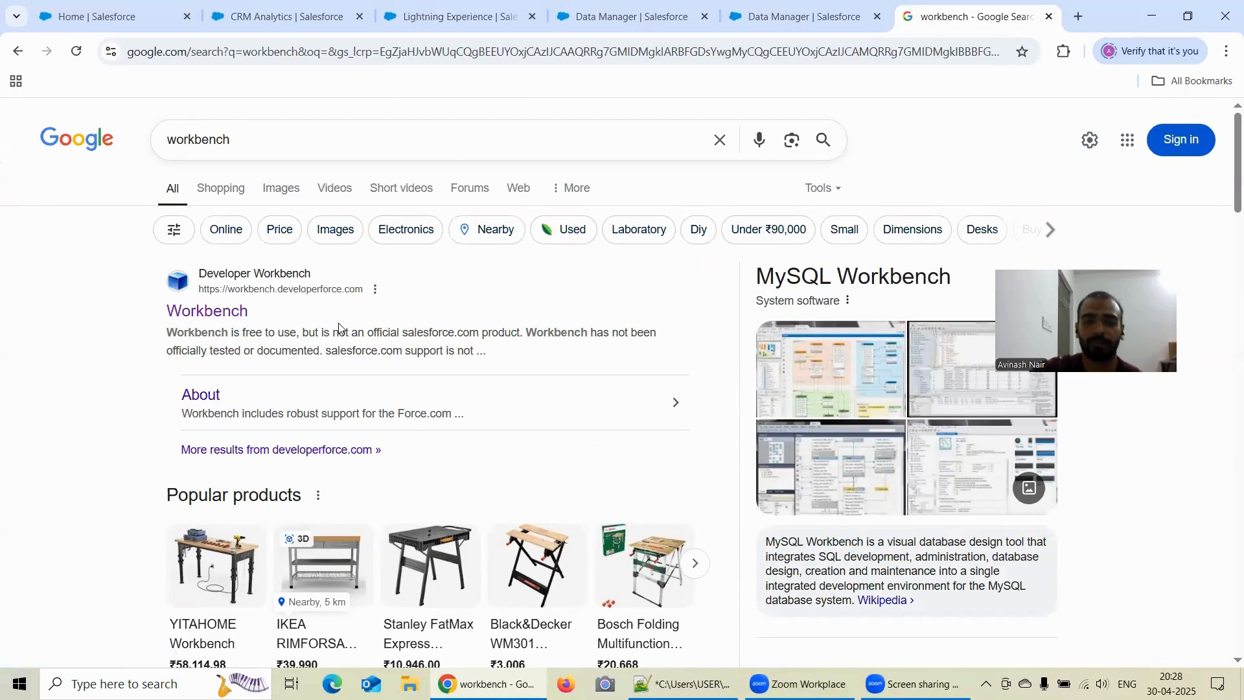
pyautogui.click(207, 314)
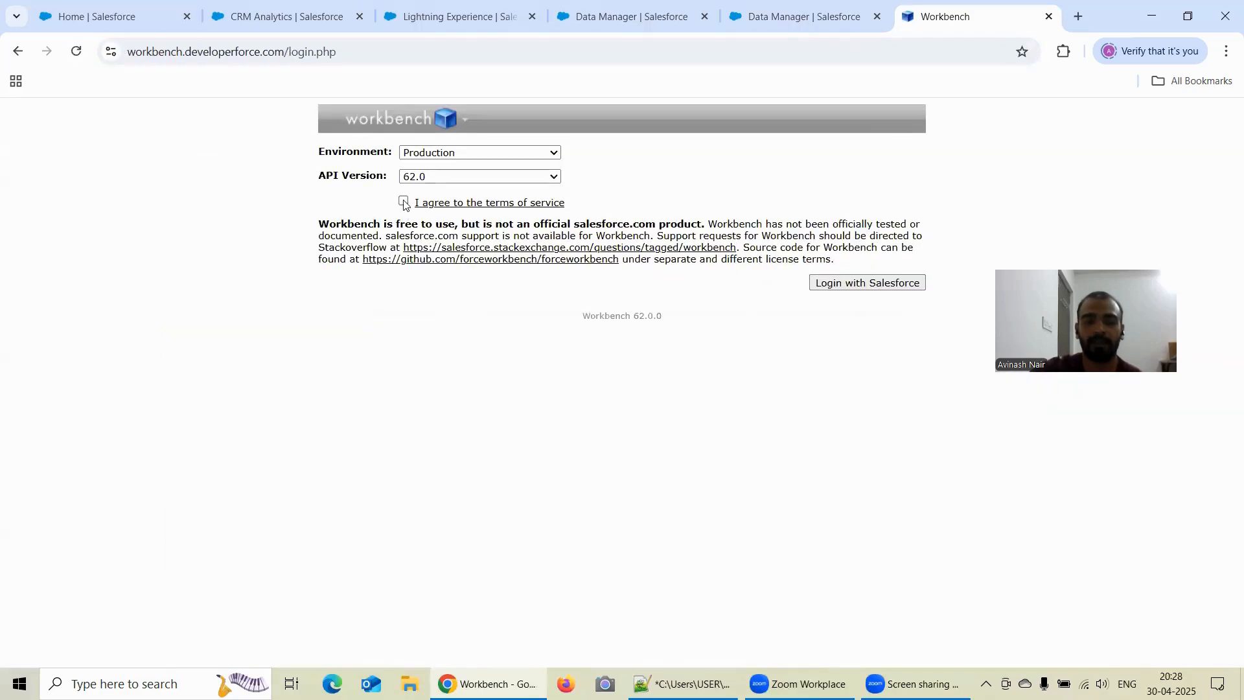
pyautogui.click(890, 283)
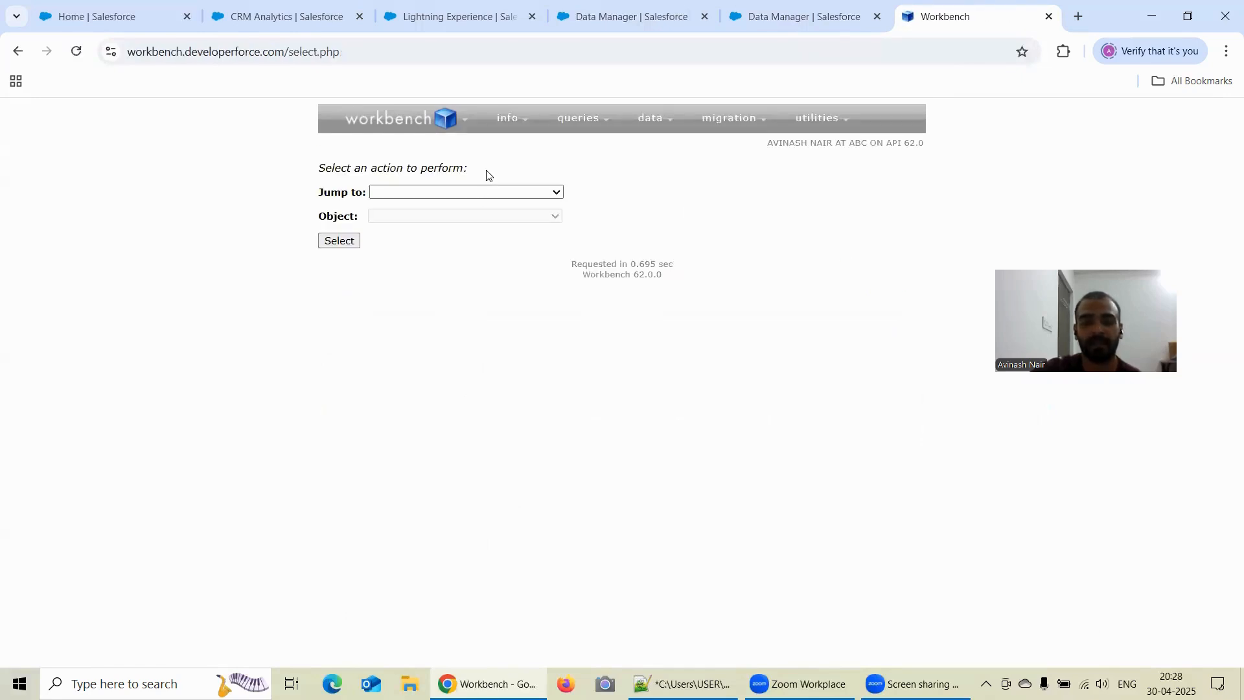
# - Open a SOQL query in Workbench and choose DatasetExport as the object to query
pyautogui.moveTo(605, 122)
pyautogui.click(591, 148)
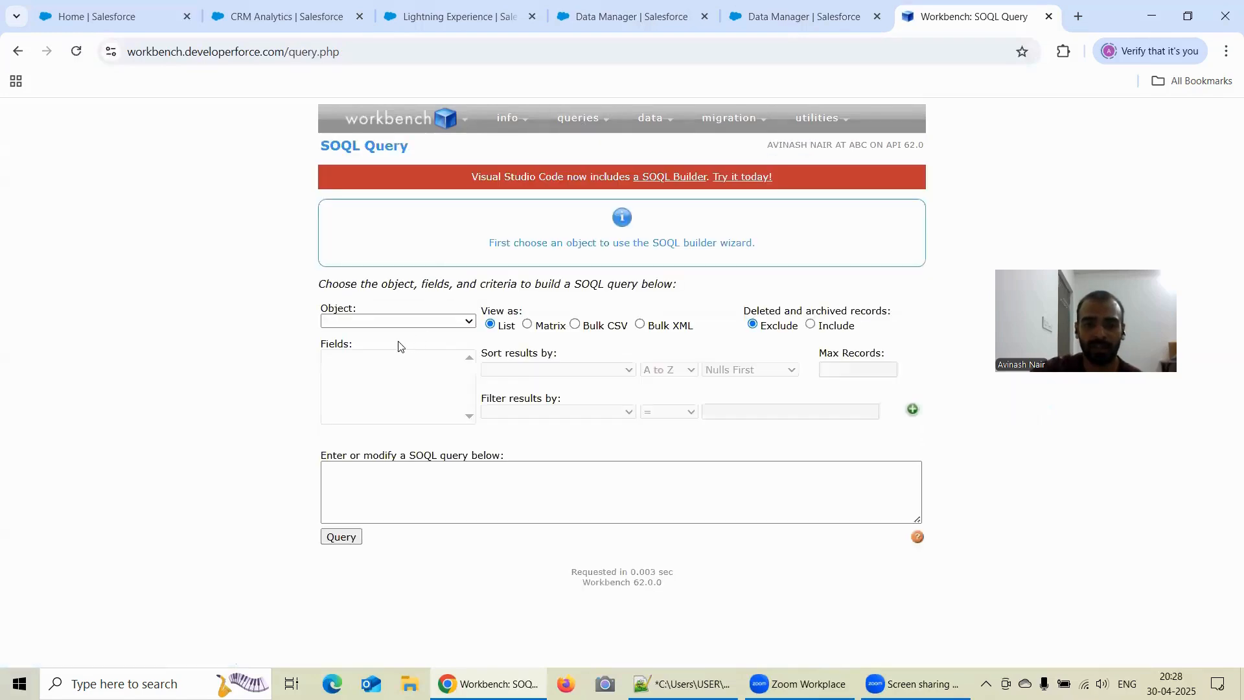
pyautogui.click(369, 322)
pyautogui.scroll(-2, 406, 407)
pyautogui.scroll(-20, 406, 407)
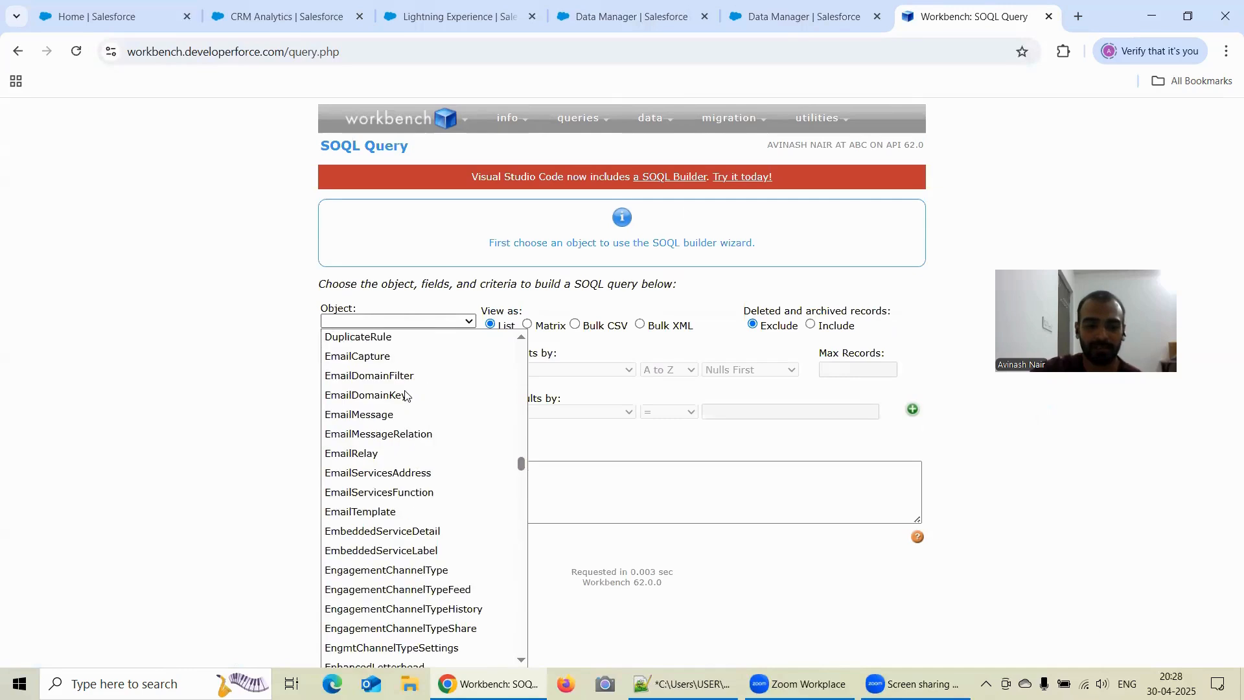
pyautogui.scroll(5, 407, 396)
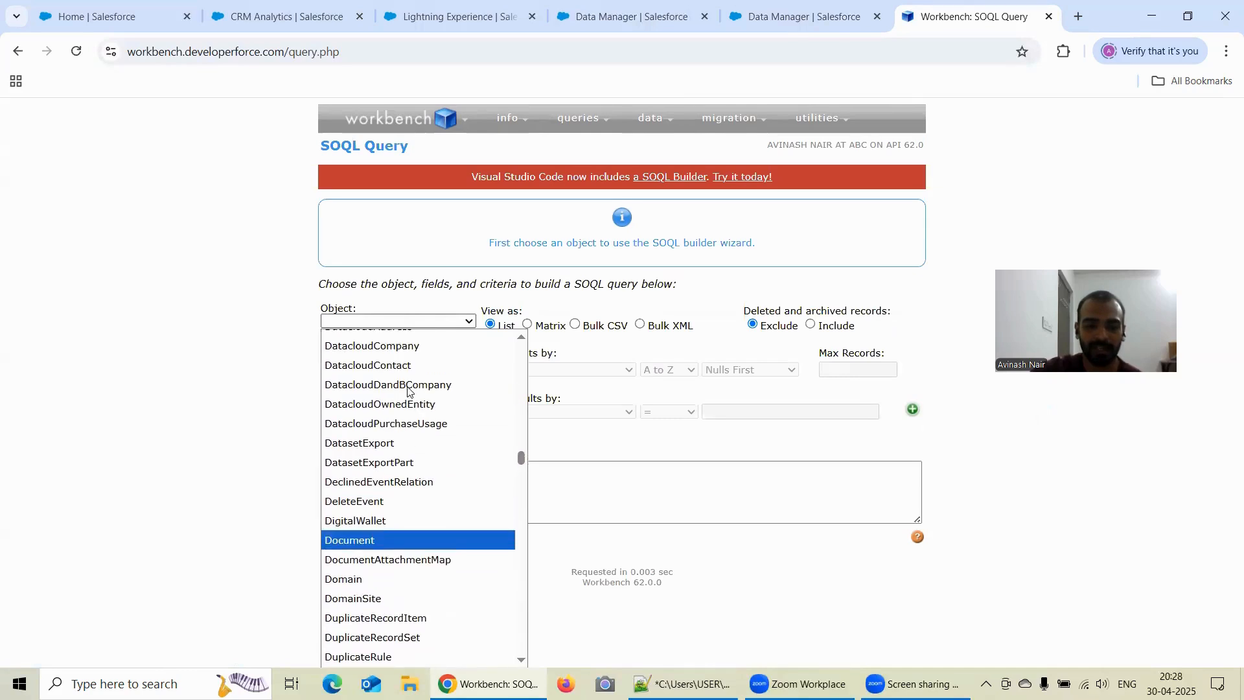
pyautogui.scroll(10, 408, 390)
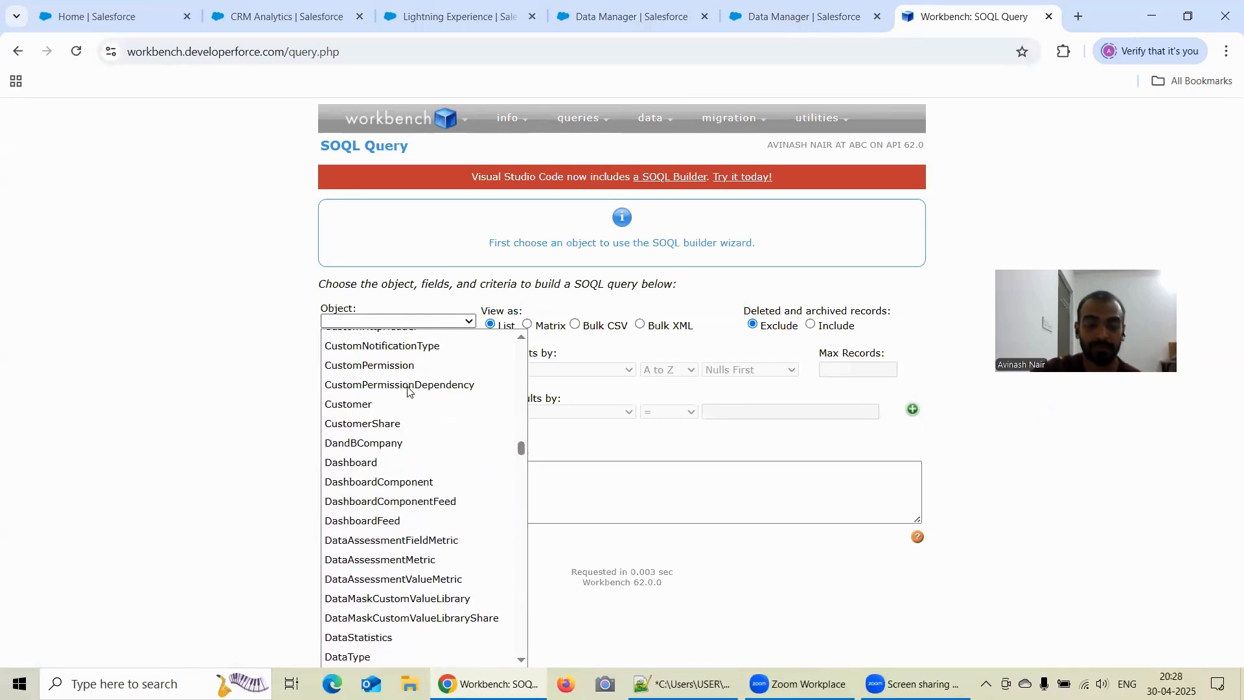
pyautogui.scroll(-3, 408, 389)
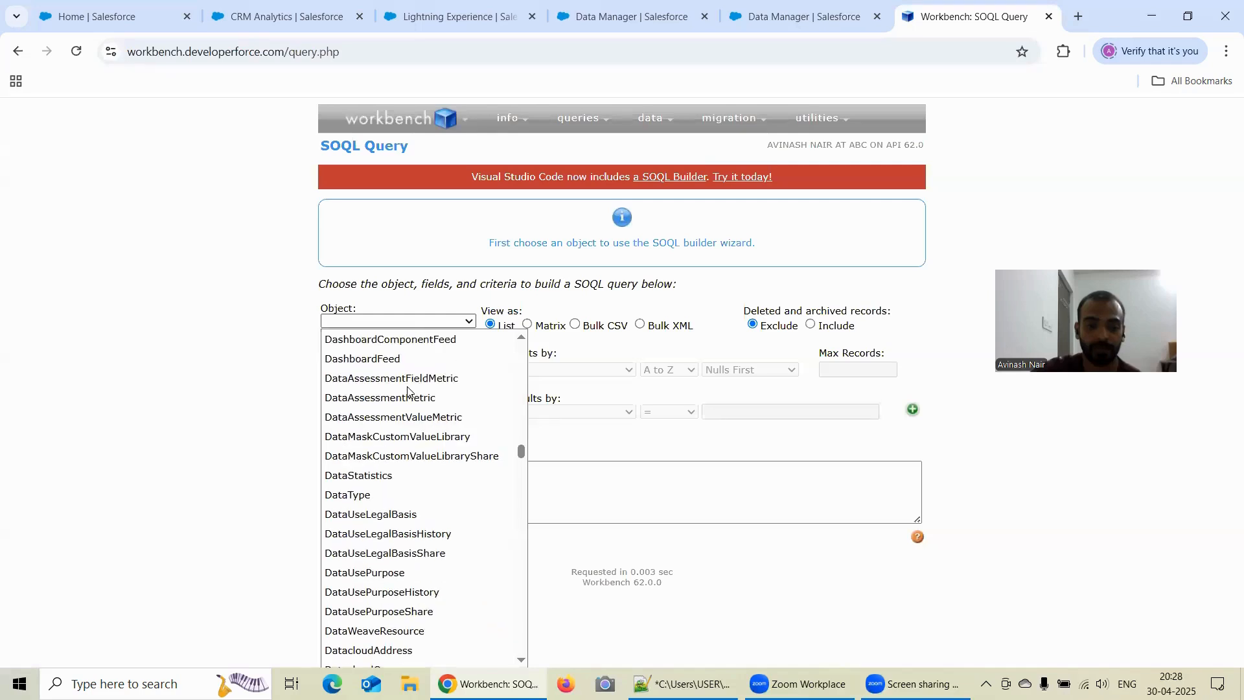
pyautogui.scroll(-6, 400, 390)
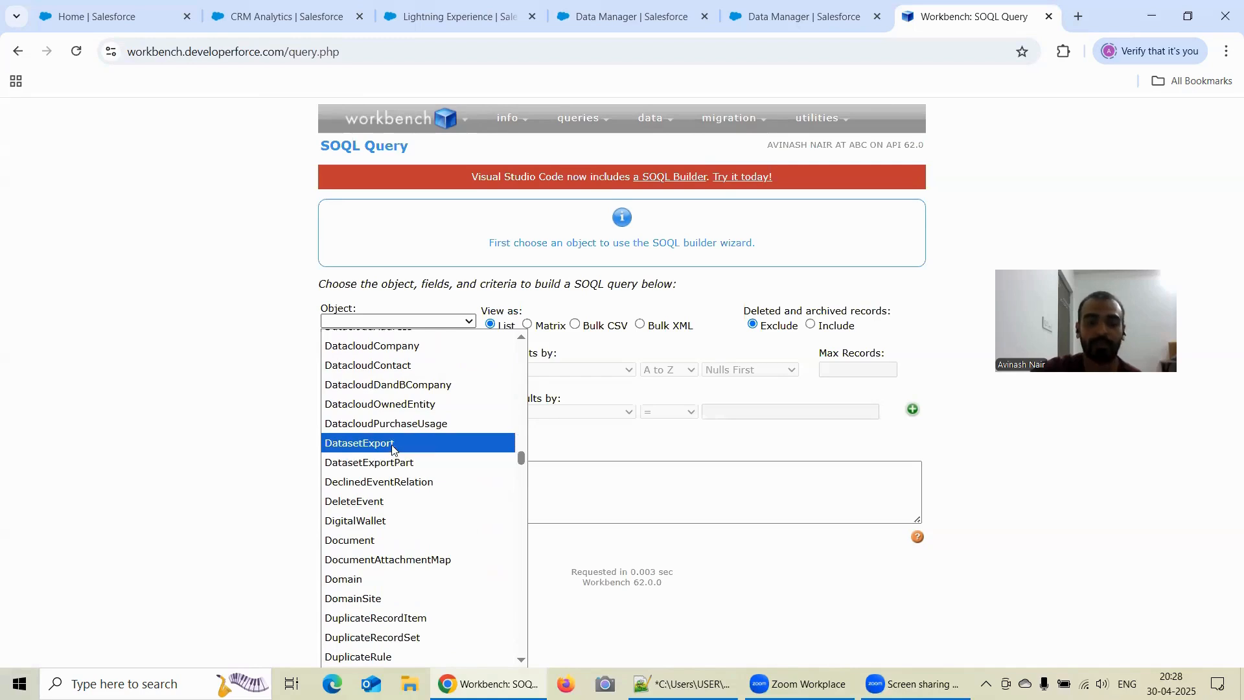
pyautogui.click(395, 443)
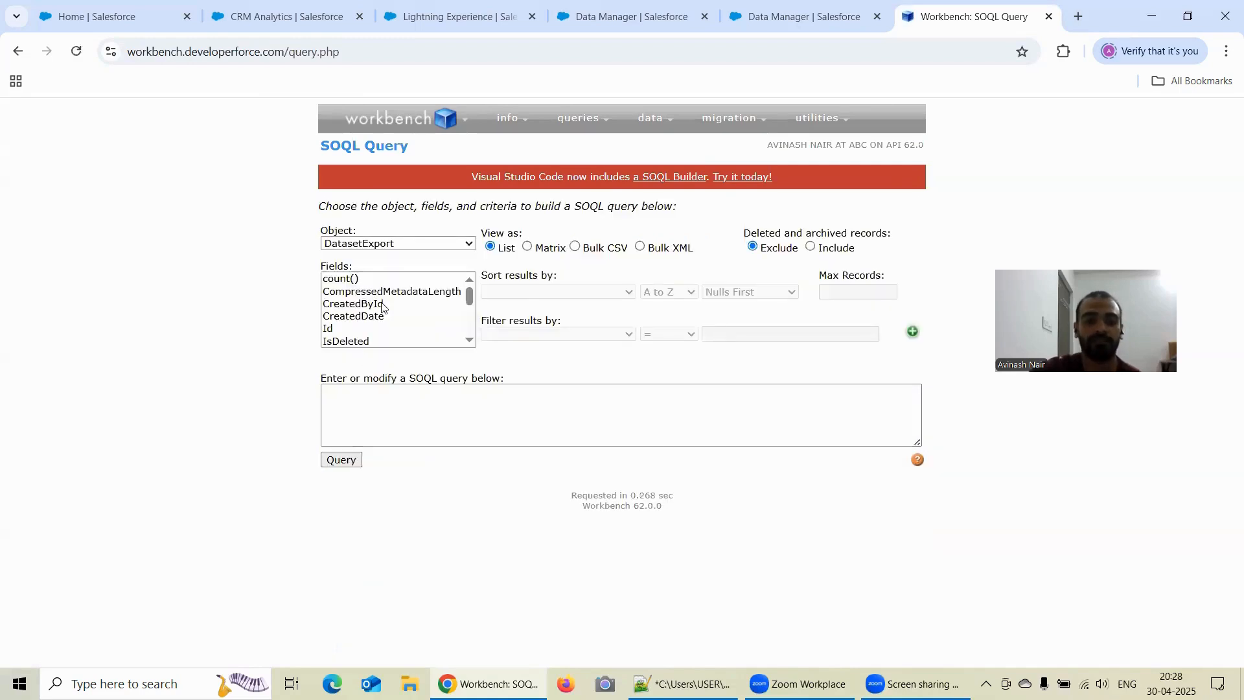
# - Select the Id, PublisherInfo and PublisherType fields of DatasetExport and run the query
pyautogui.click(337, 329)
pyautogui.scroll(-3, 382, 319)
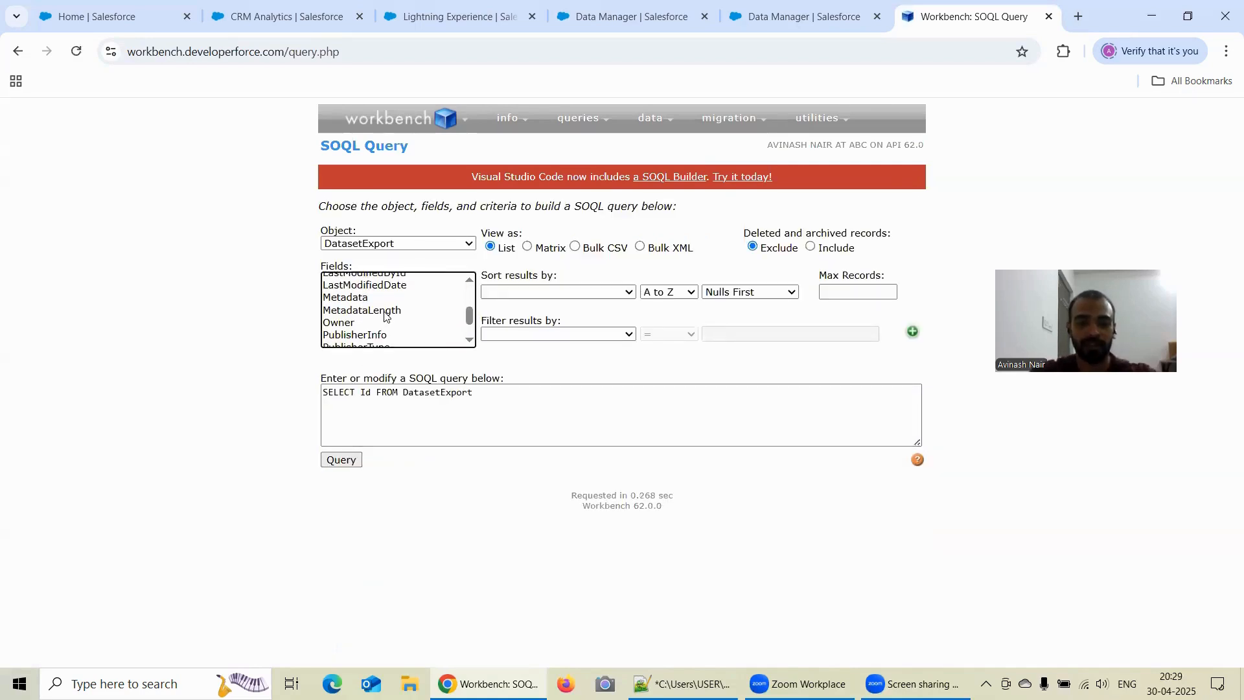
pyautogui.scroll(-2, 386, 316)
pyautogui.keyDown('ctrl'); pyautogui.click(382, 304); pyautogui.keyUp('ctrl')
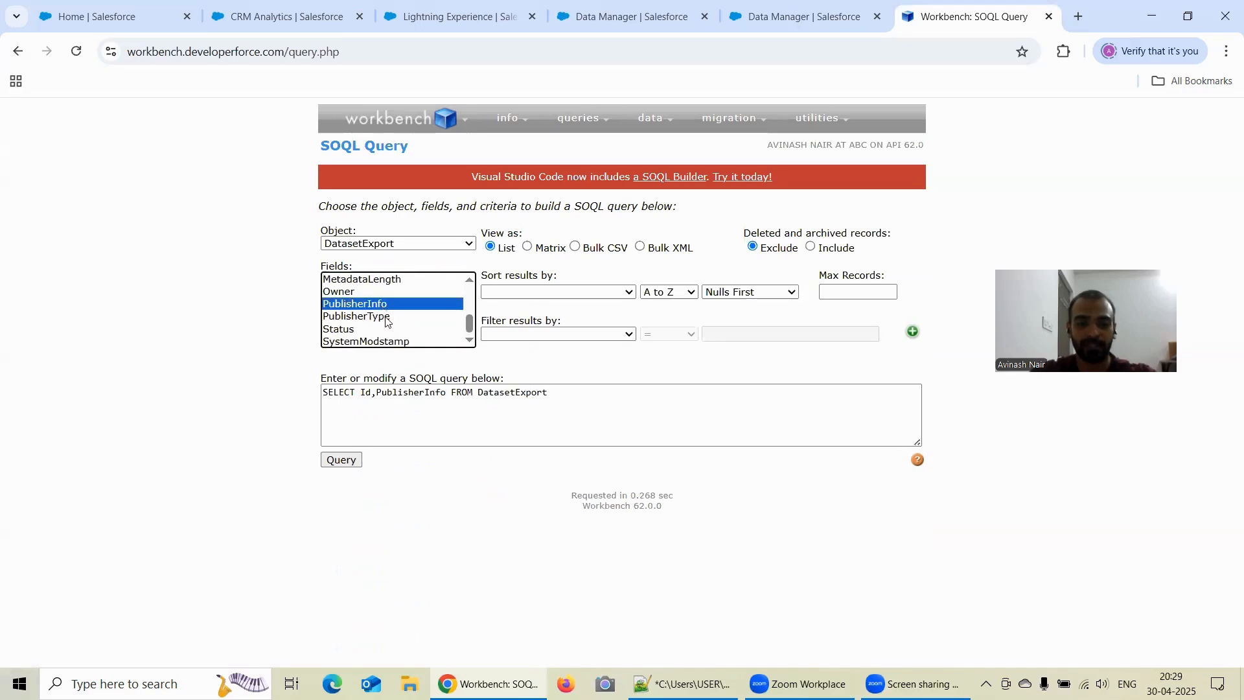
pyautogui.keyDown('ctrl'); pyautogui.click(382, 316); pyautogui.keyUp('ctrl')
pyautogui.click(345, 462)
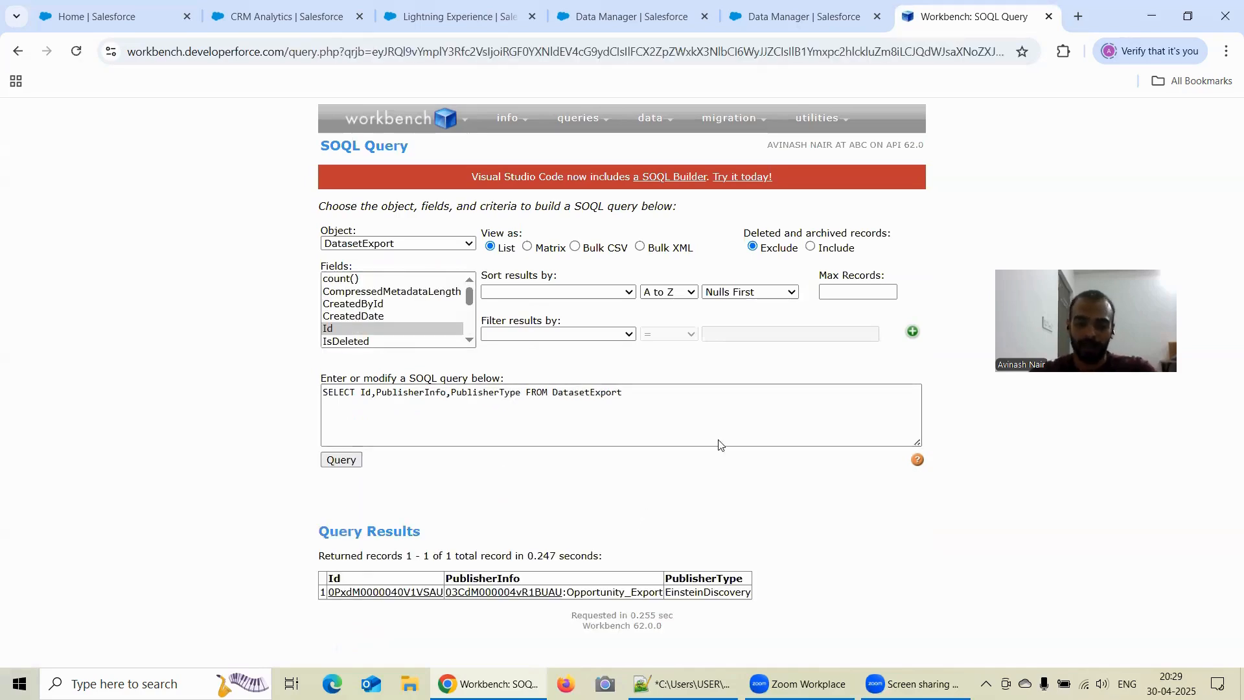
# - Switch to Data Manager and check the Free Session 10 recipe's job in the Monitor, refreshing the job list
pyautogui.click(752, 27)
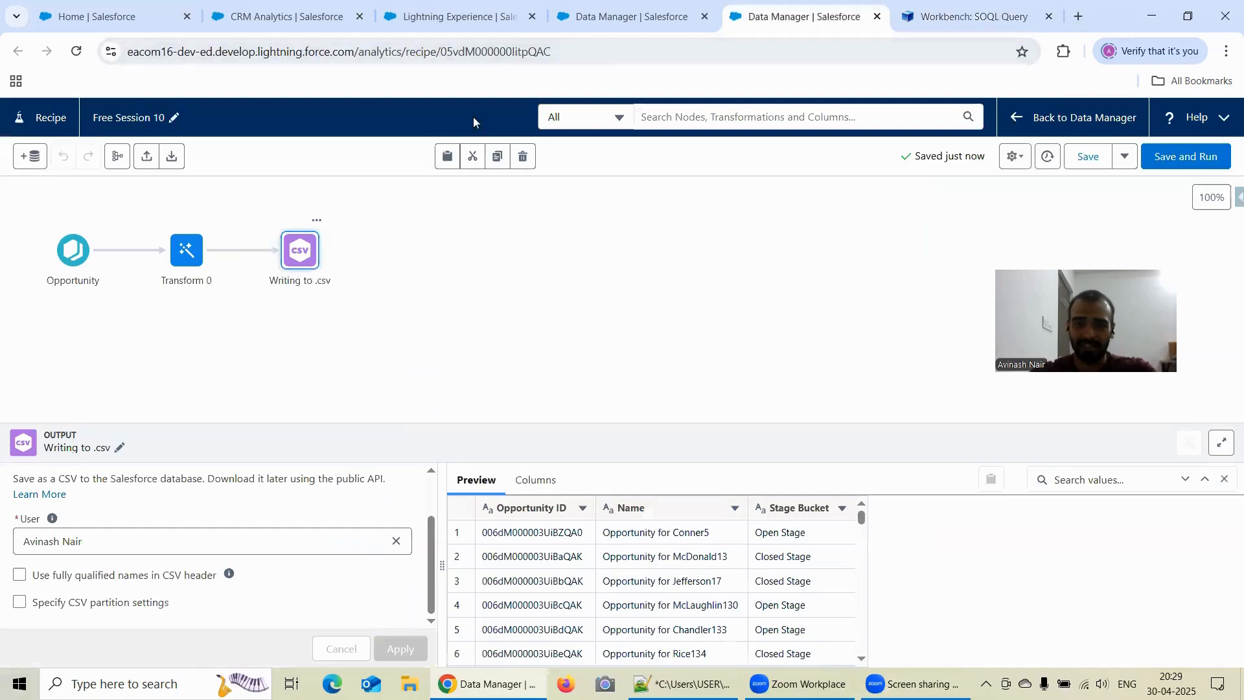
pyautogui.click(590, 23)
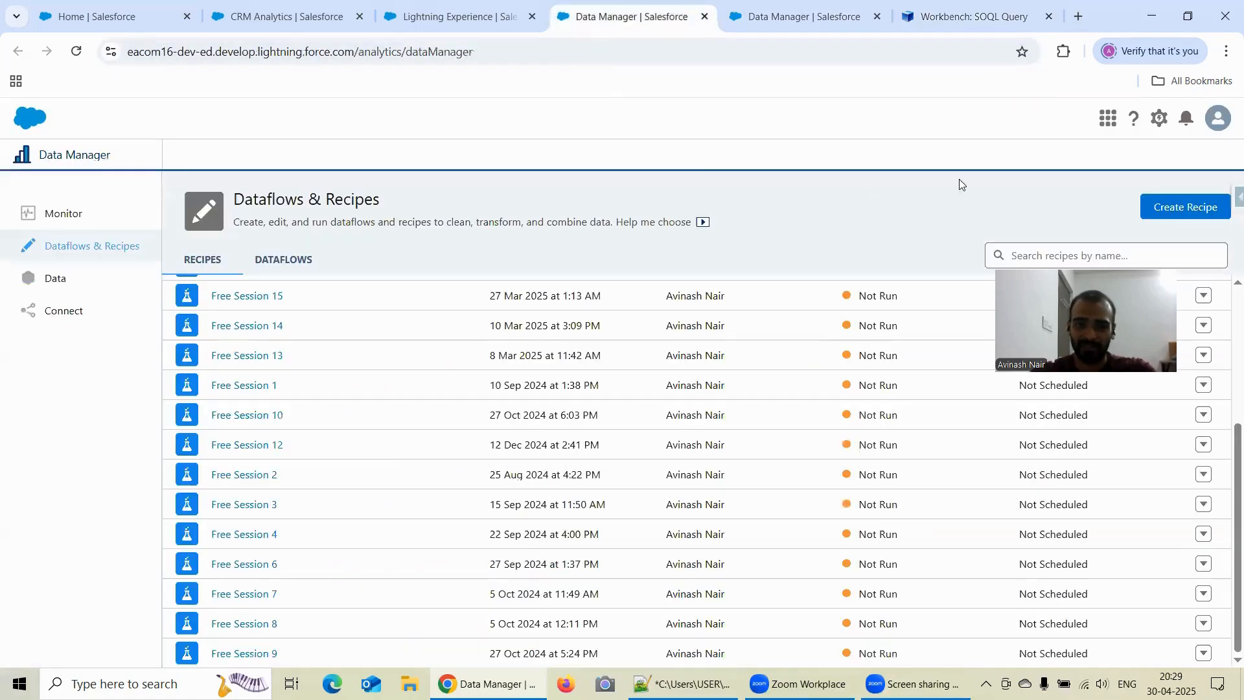
pyautogui.click(64, 216)
pyautogui.click(1205, 236)
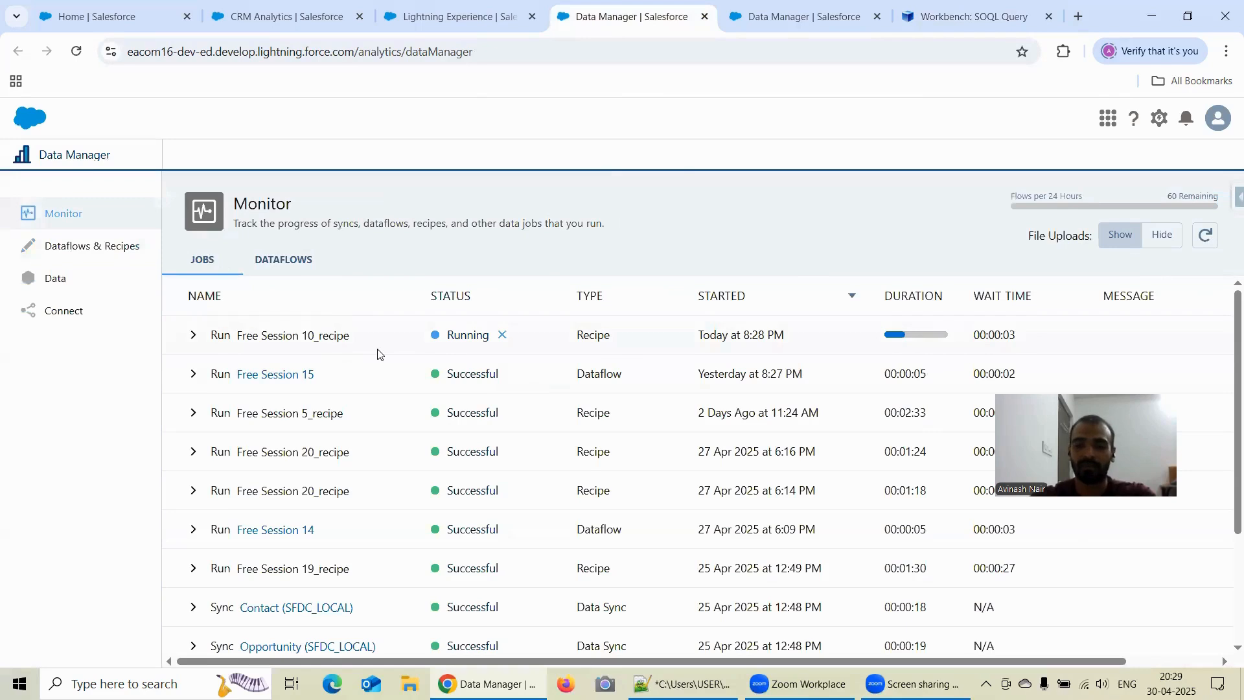
pyautogui.click(1205, 236)
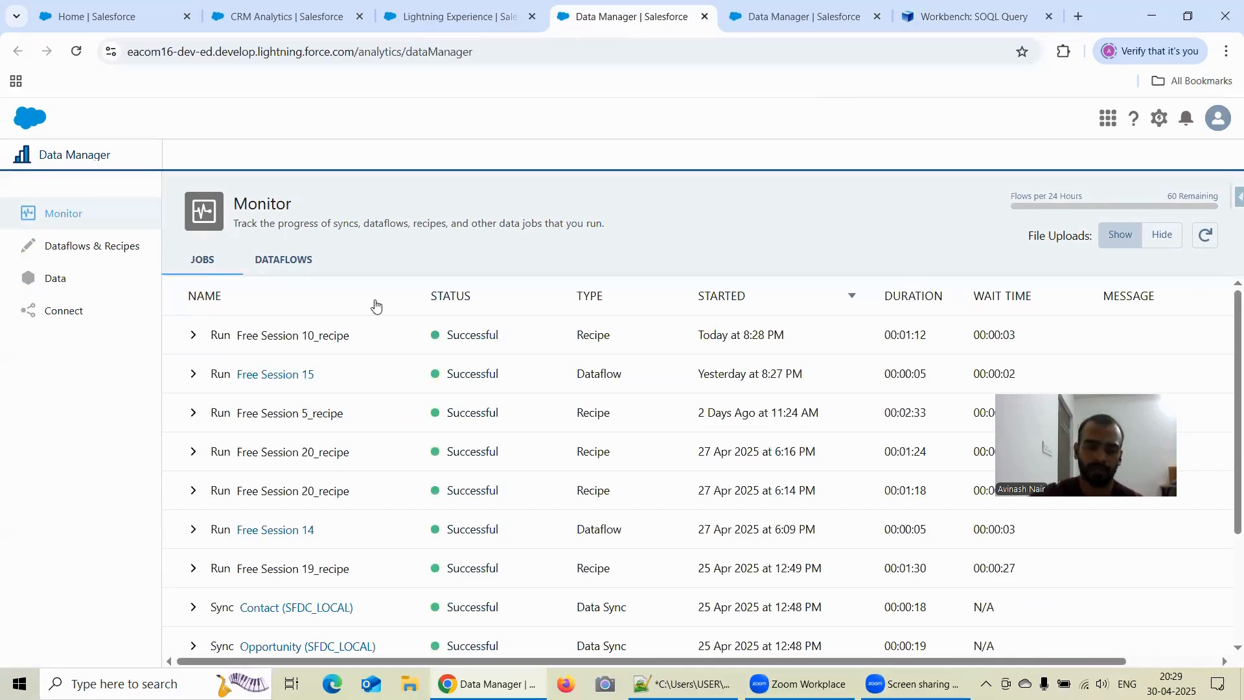
# - Return to Workbench and rerun the DatasetExport query to refresh its results
pyautogui.click(918, 26)
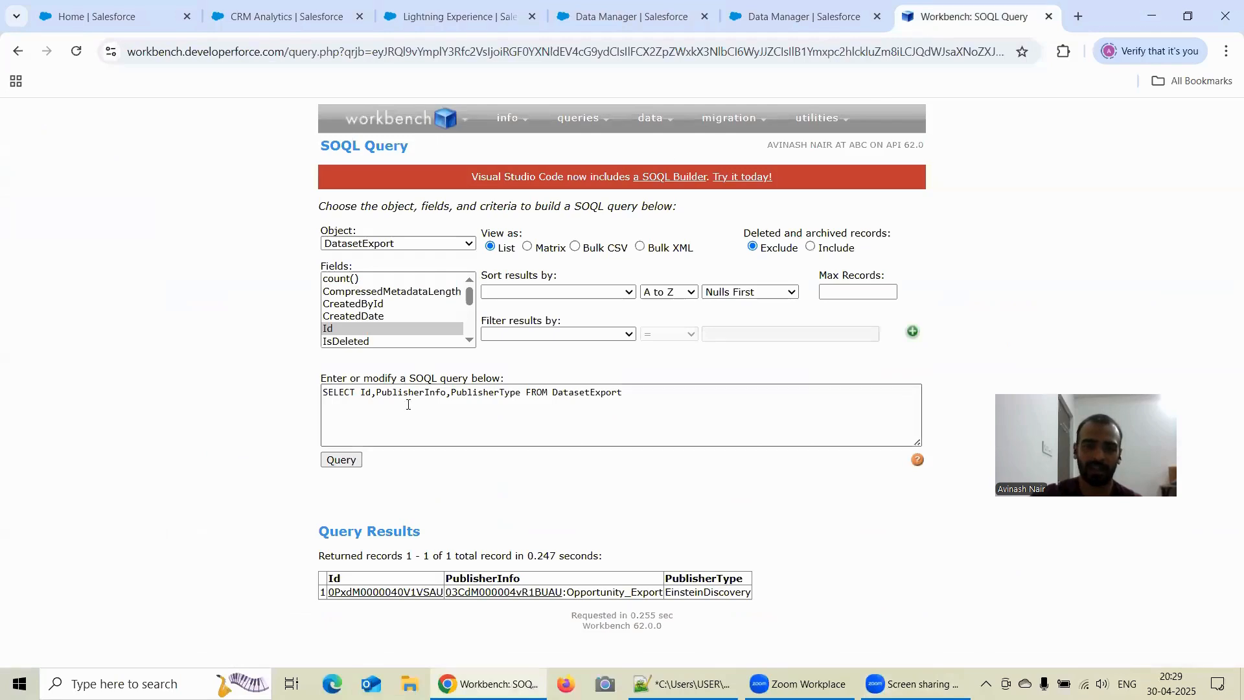
pyautogui.click(345, 462)
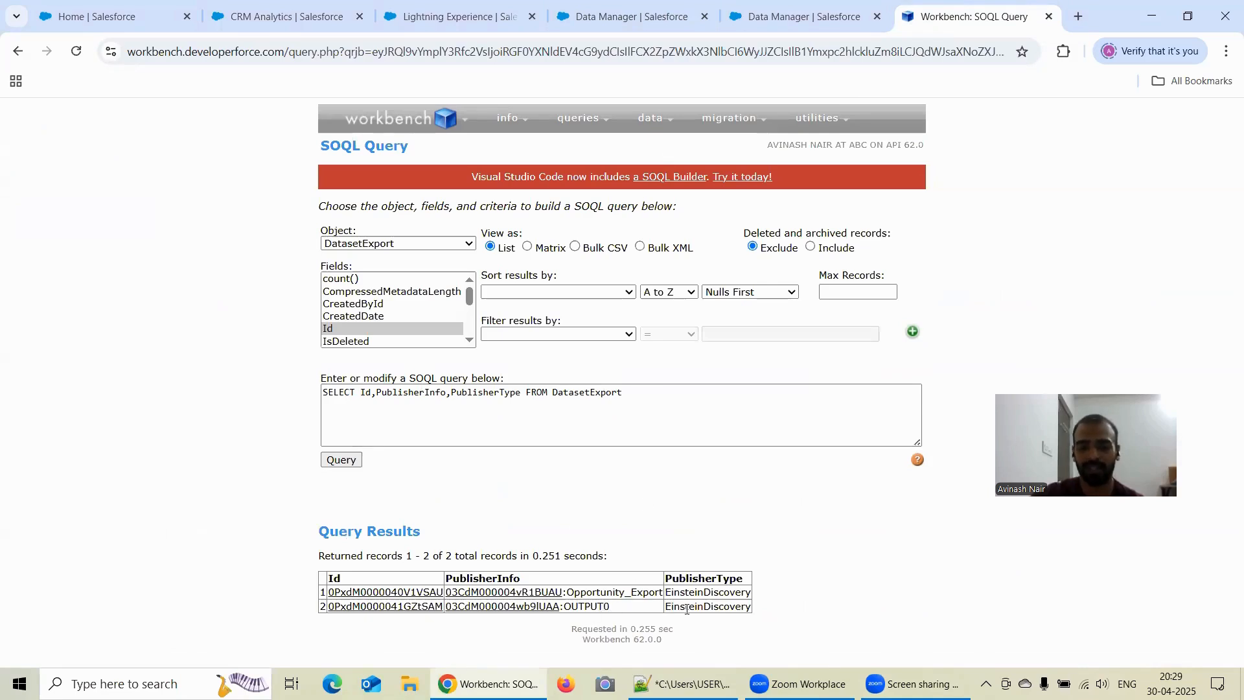
# - Open the PublisherInfo record of the OUTPUT0 result in Salesforce to view it
pyautogui.moveTo(434, 610)
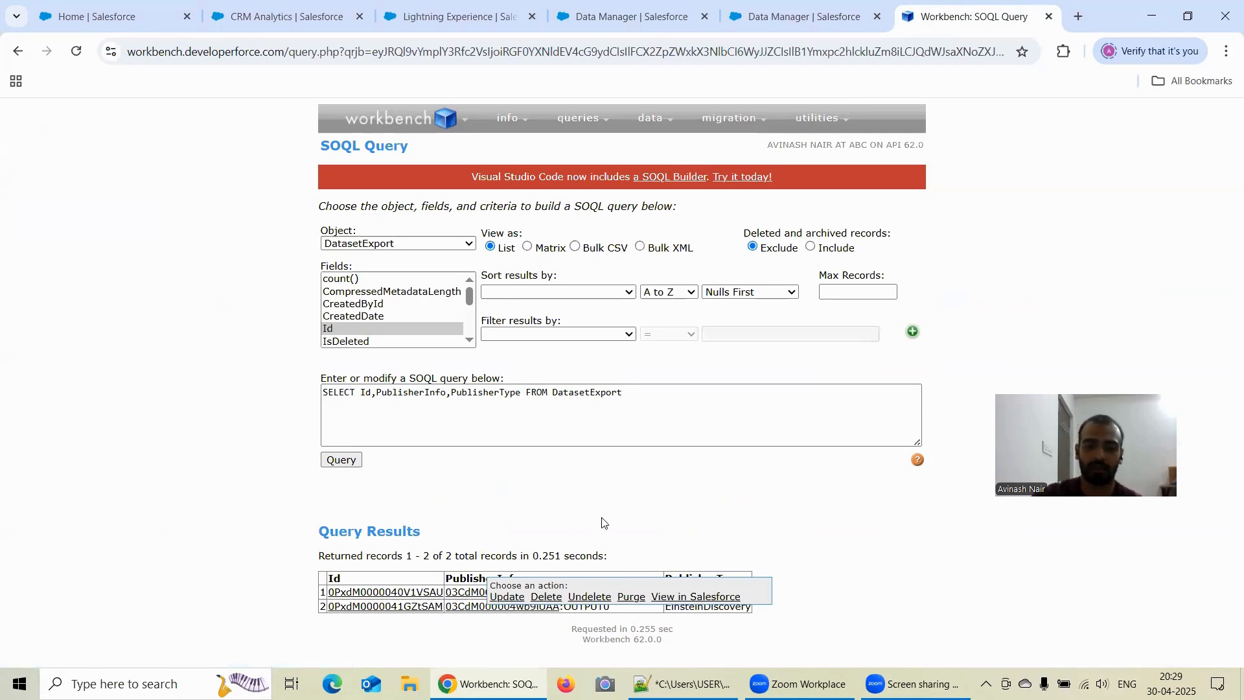
pyautogui.tripleClick(688, 518)
pyautogui.click(704, 597)
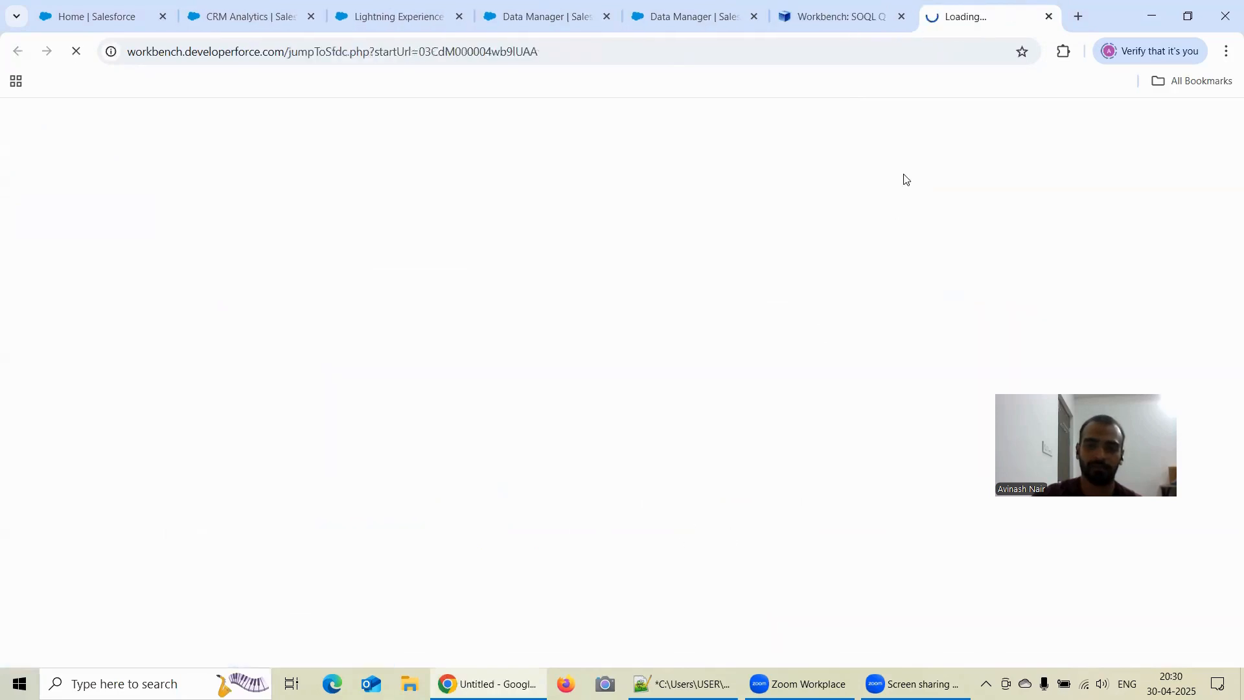
# - Return to the Workbench query, add the CreatedDate field to the DatasetExport selection and rerun it
pyautogui.click(824, 25)
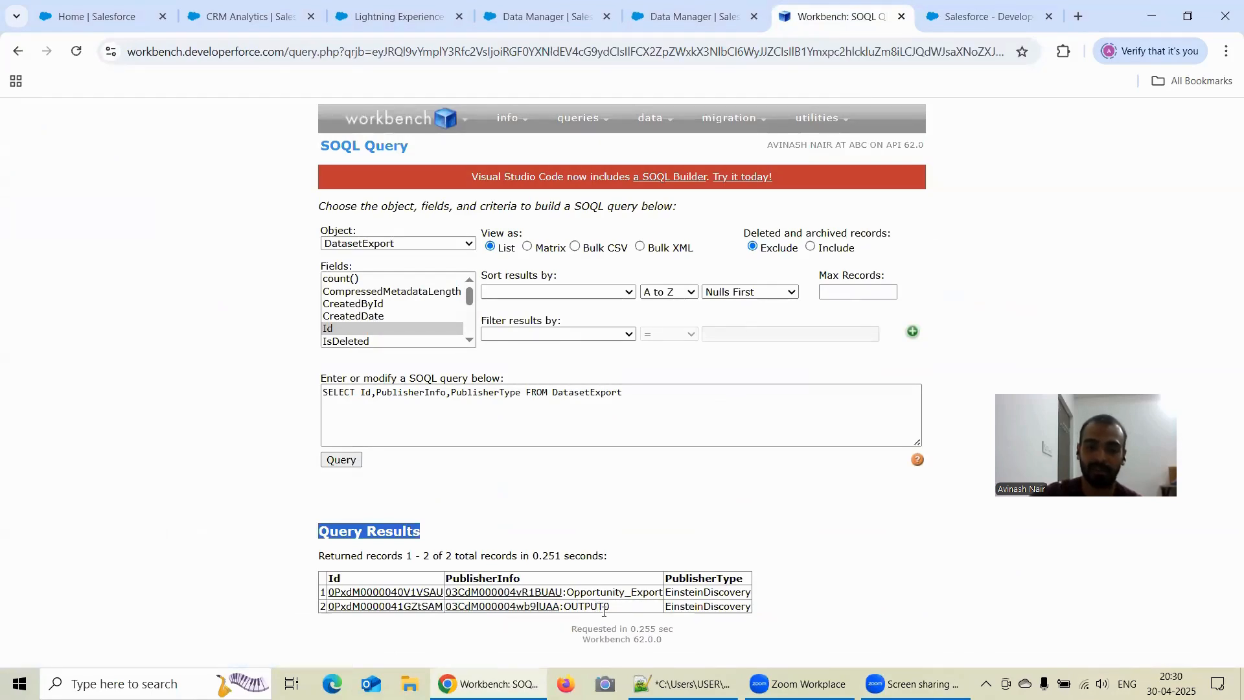
pyautogui.keyDown('ctrl'); pyautogui.click(363, 318); pyautogui.keyUp('ctrl')
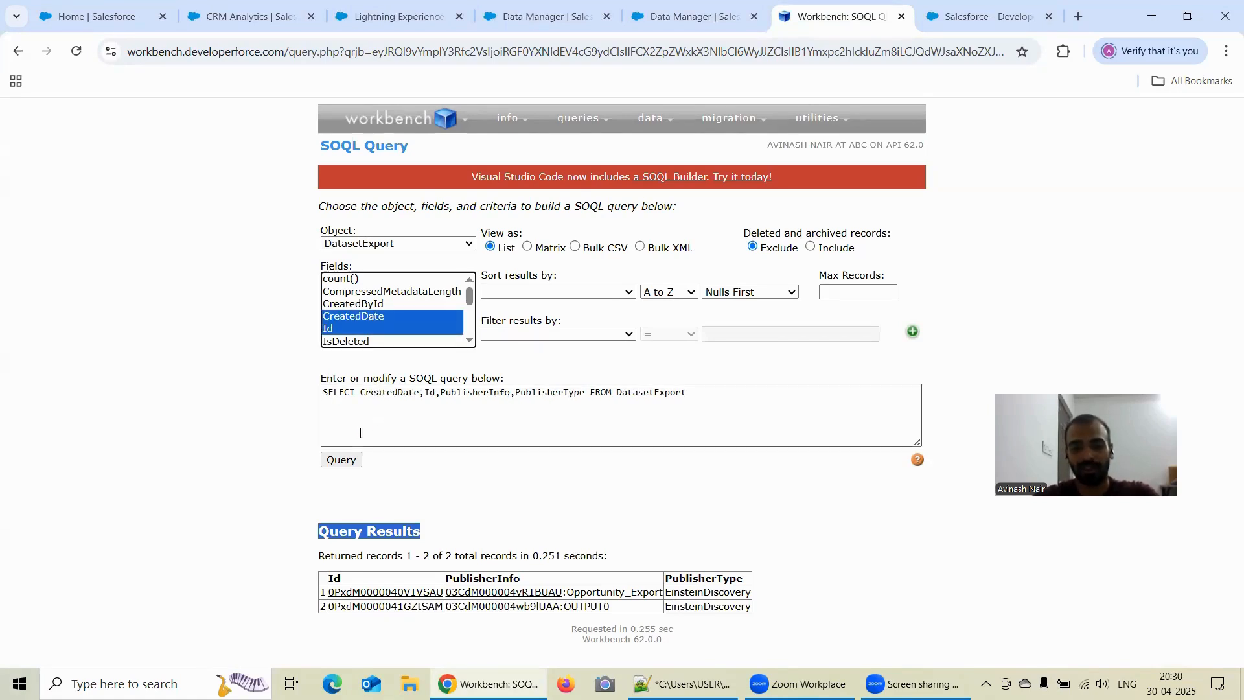
pyautogui.click(341, 460)
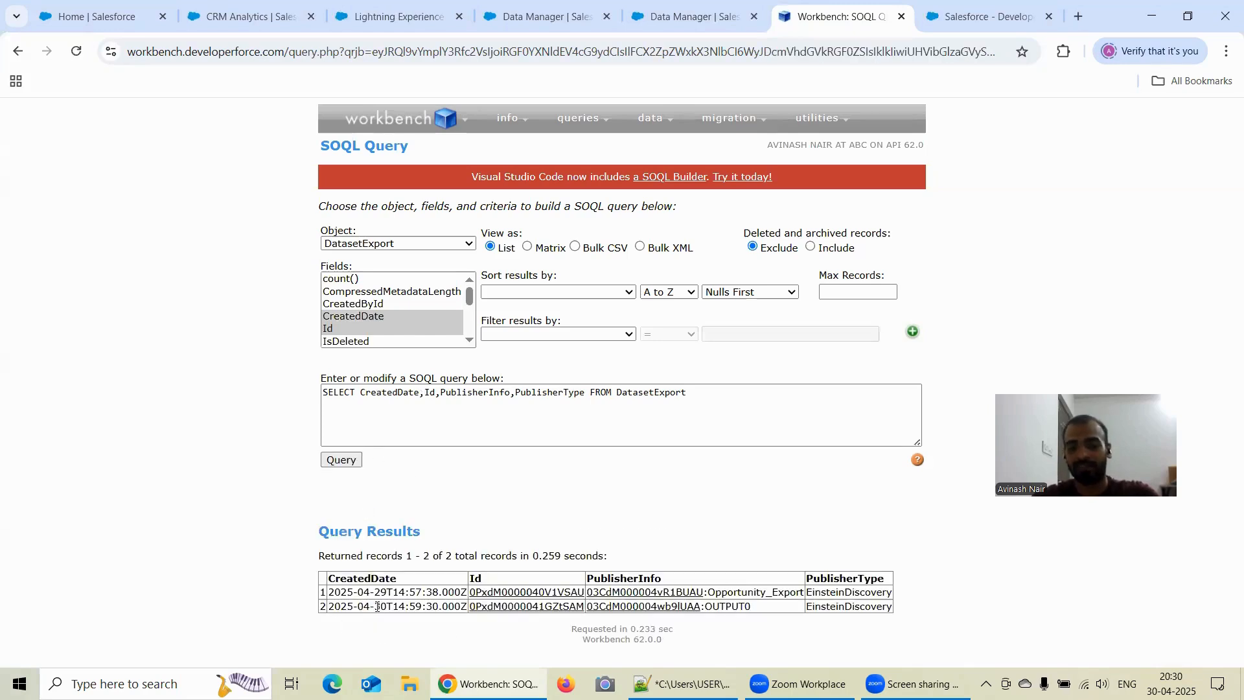
# - Open the OUTPUT0 DatasetExport record and copy its ID, 0PxdM0000041GZtSAM, into the Notepad++ training notes
pyautogui.click(553, 607)
pyautogui.moveTo(530, 174); pyautogui.dragTo(311, 177)
pyautogui.hotkey('ctrl', 'c')
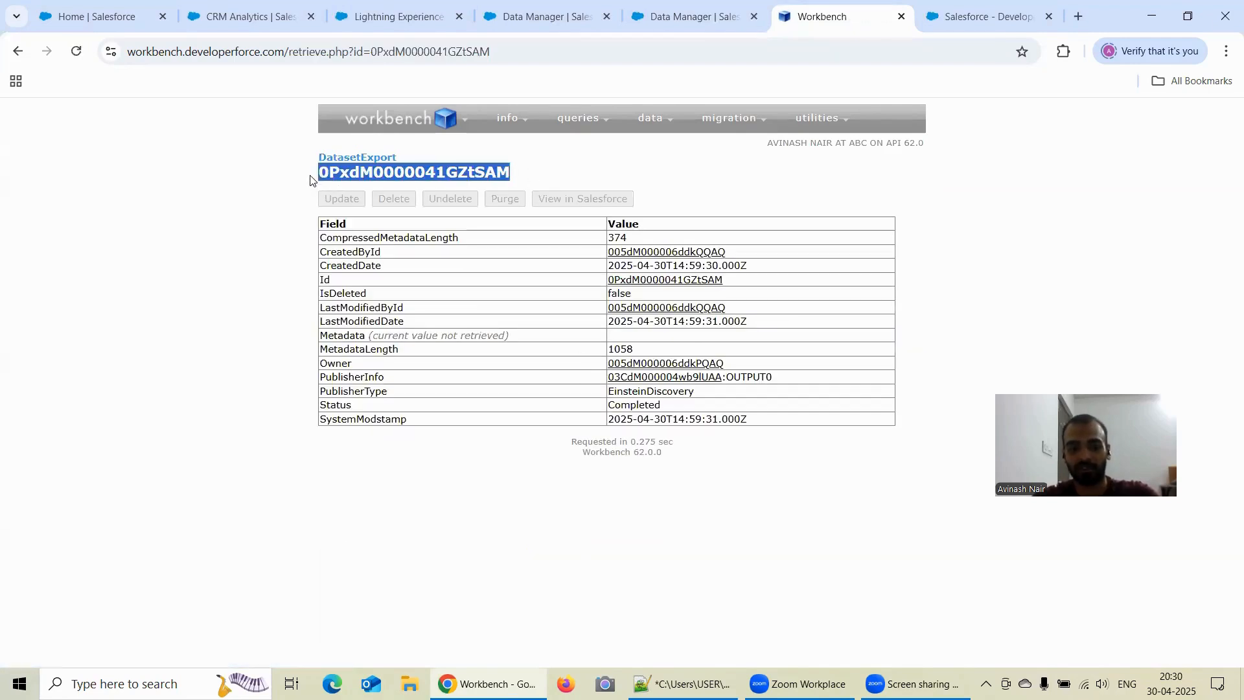
pyautogui.click(309, 179)
pyautogui.hotkey('alt', 'Tab')
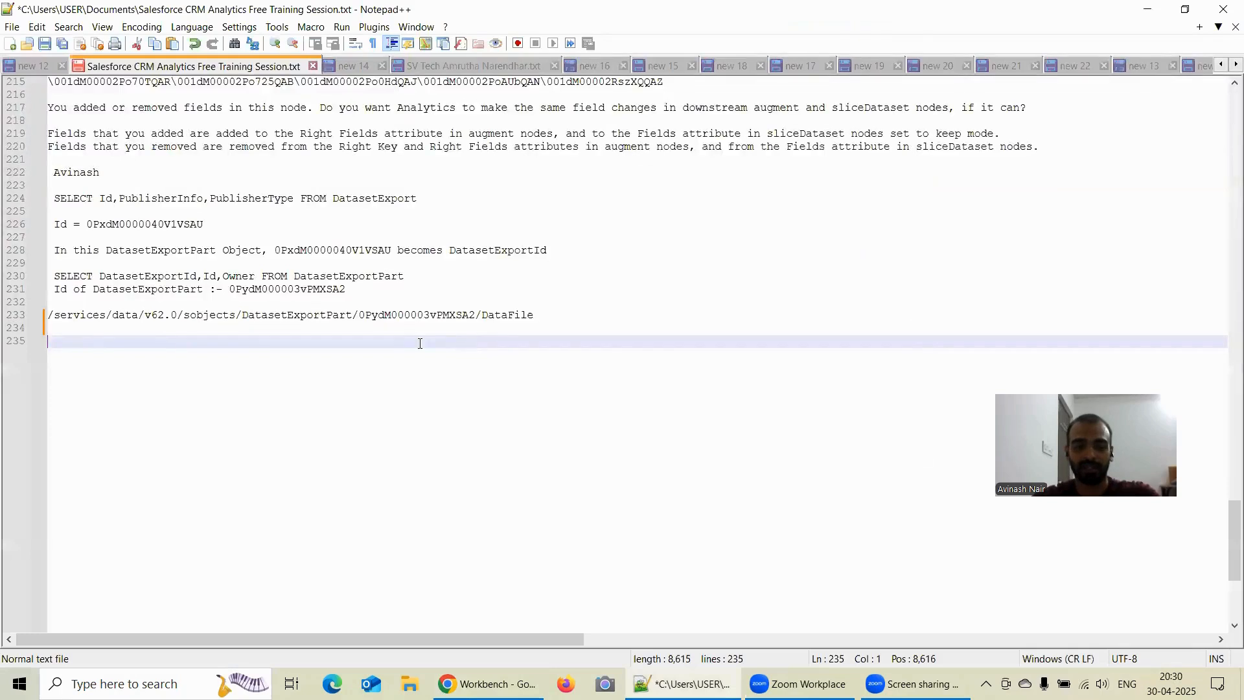
pyautogui.hotkey('ctrl', 'v')
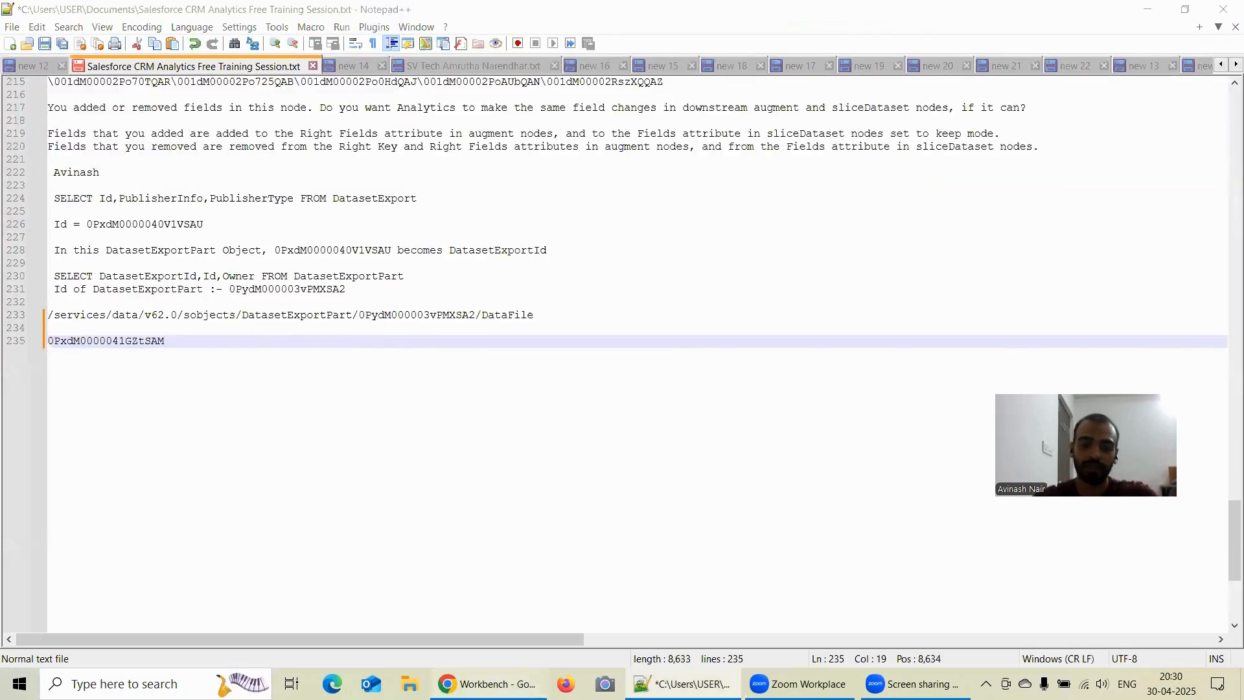
# - Switch back to Workbench, open a SOQL query and choose DatasetExportPart as the object
pyautogui.hotkey('alt', 'Tab')
pyautogui.moveTo(574, 123)
pyautogui.click(574, 146)
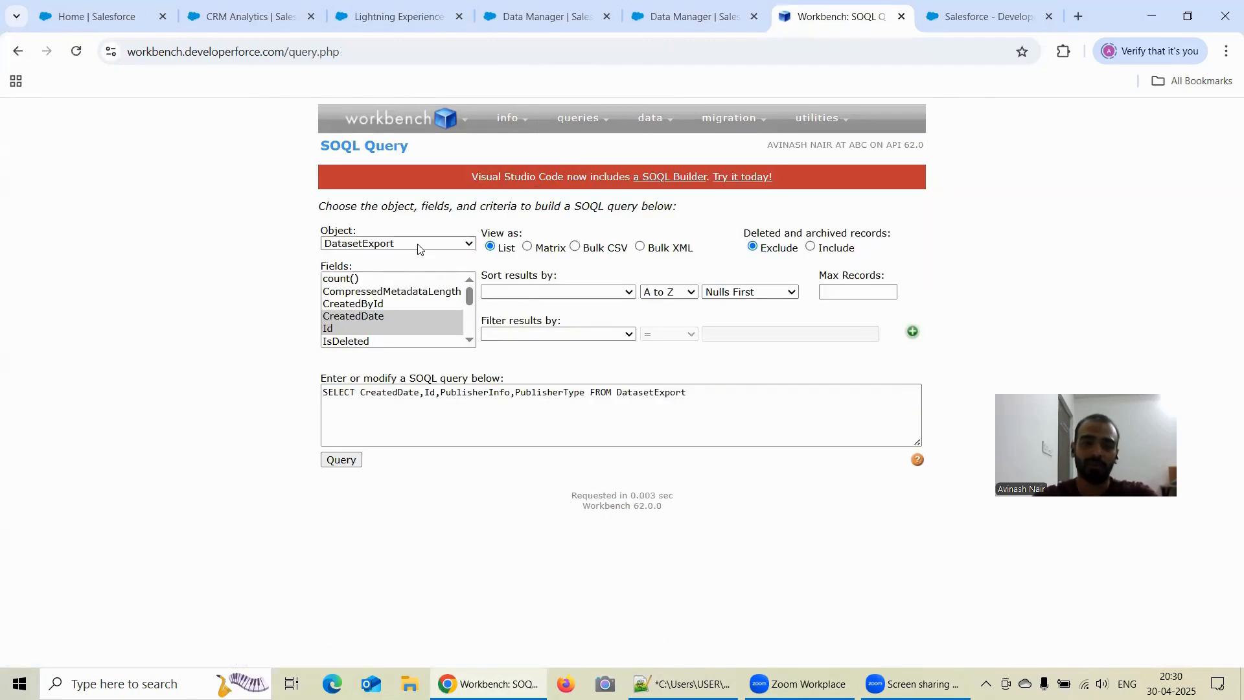
pyautogui.click(420, 250)
pyautogui.scroll(-3, 412, 389)
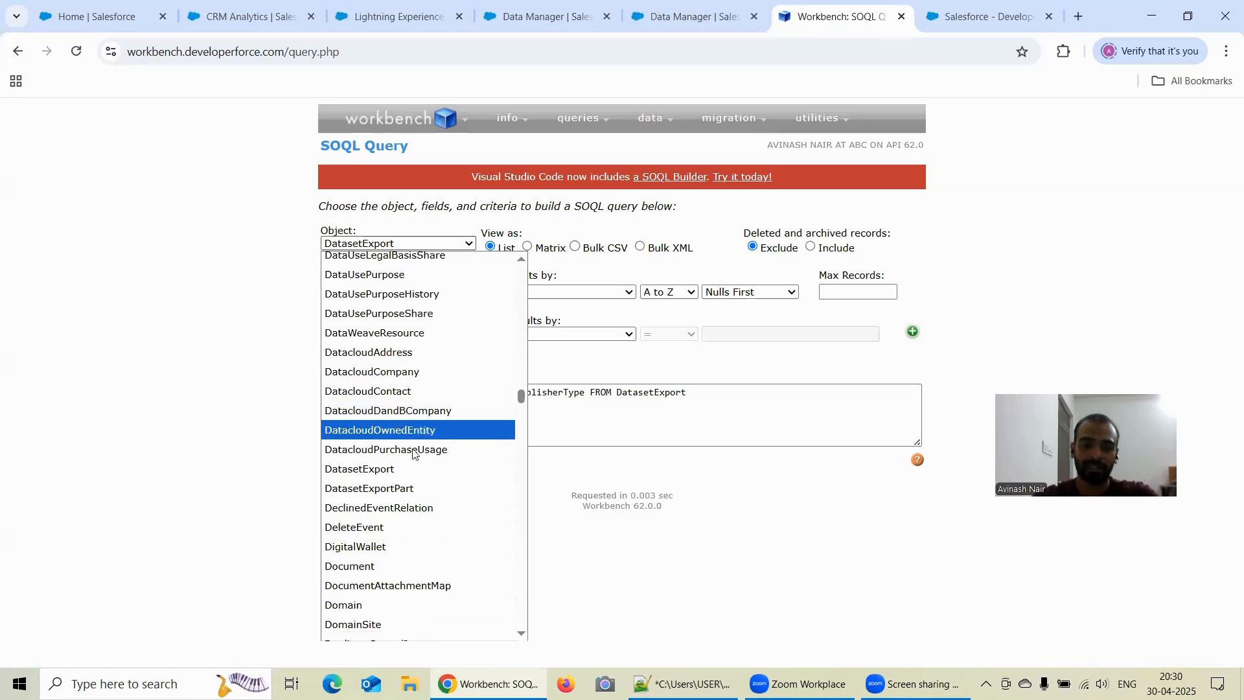
pyautogui.click(415, 487)
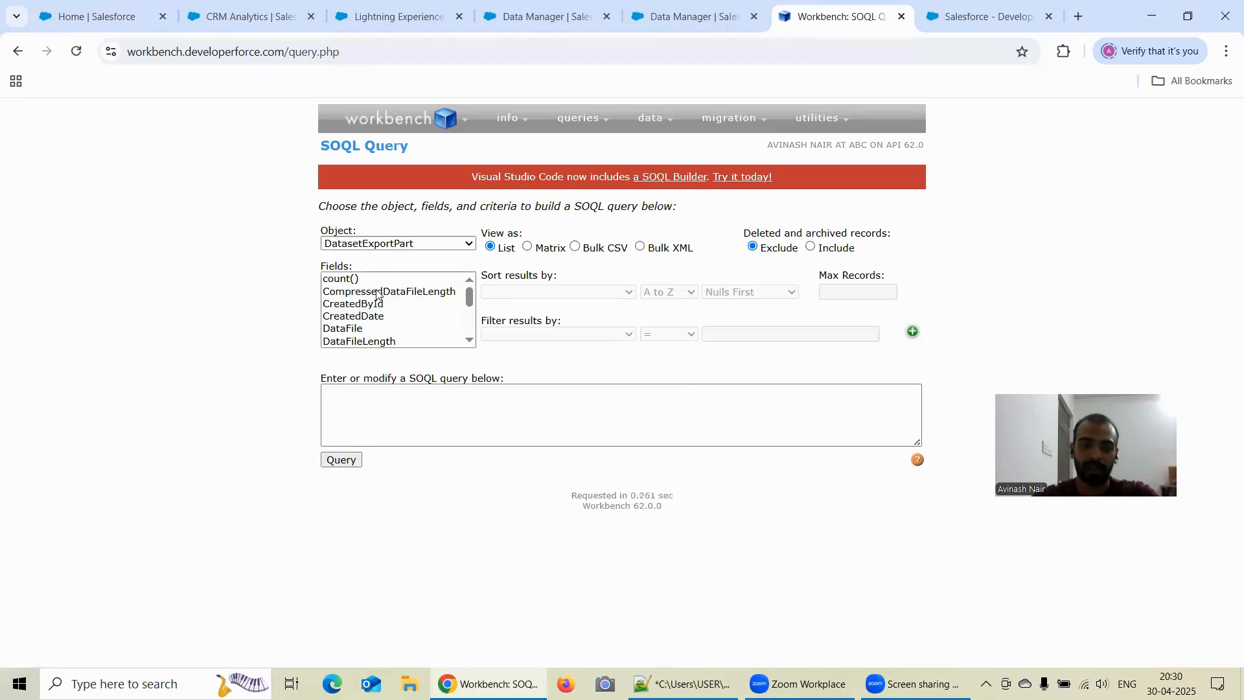
# - Select the Id and DatasetExportId fields of DatasetExportPart and run the query
pyautogui.scroll(-3, 374, 315)
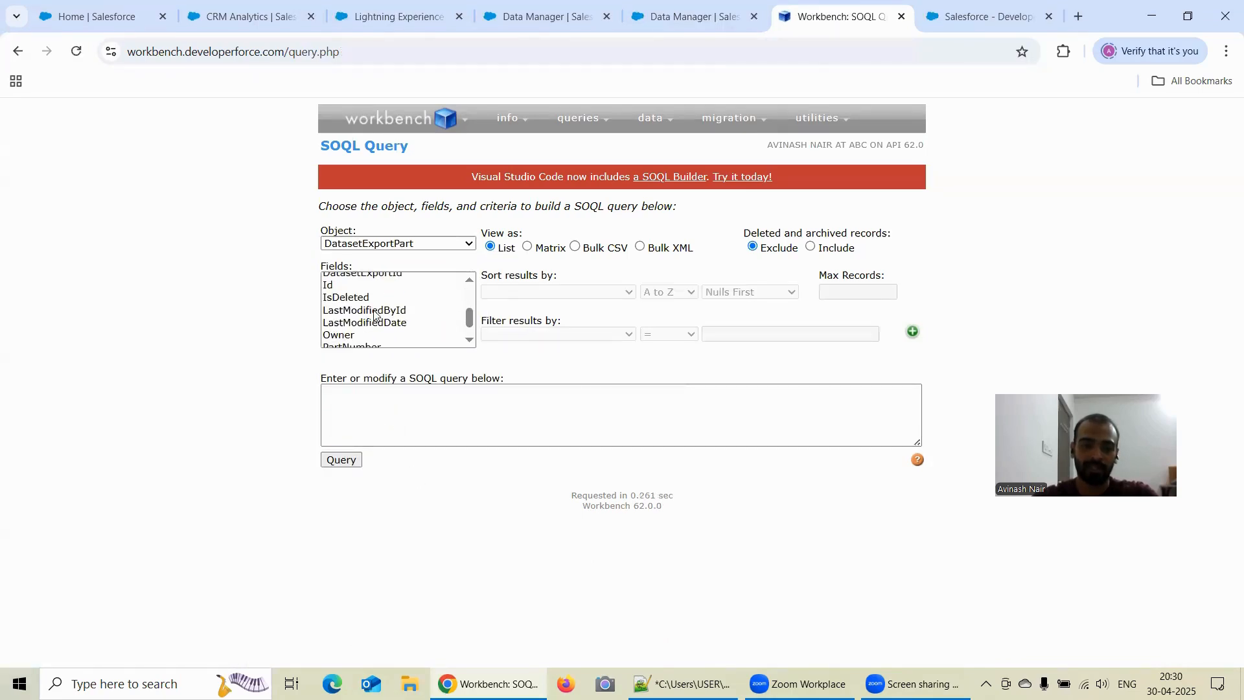
pyautogui.click(332, 285)
pyautogui.scroll(-1, 381, 308)
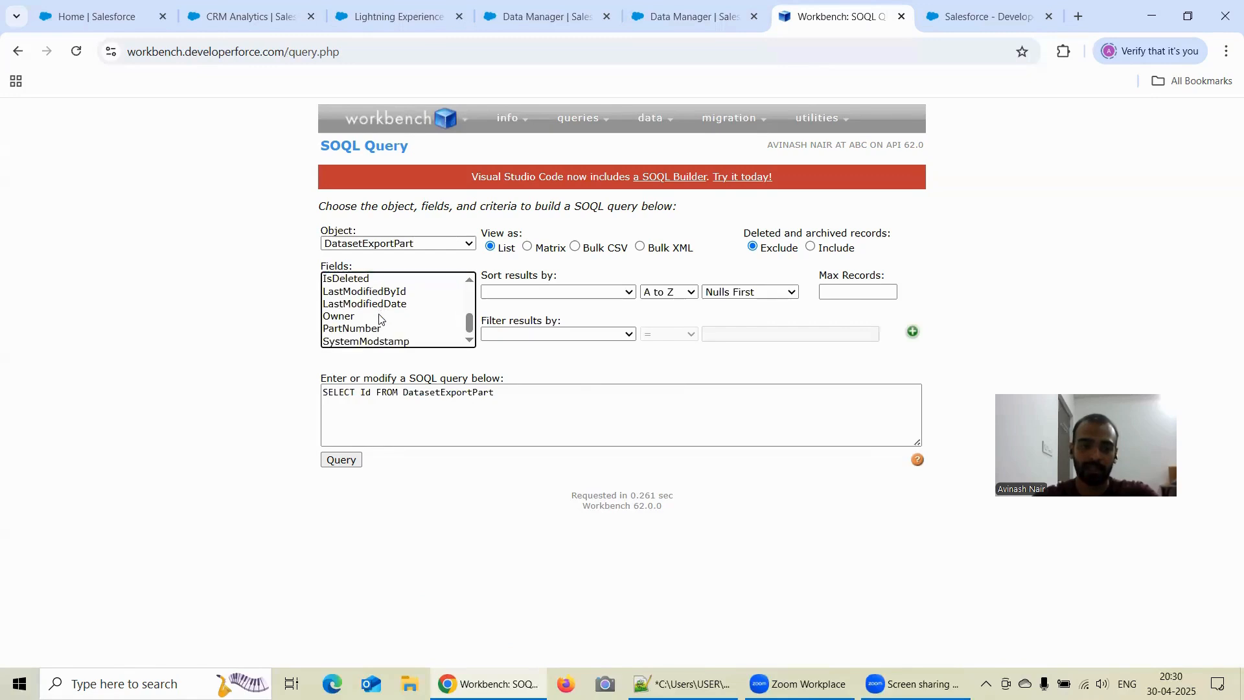
pyautogui.scroll(2, 383, 321)
pyautogui.keyDown('ctrl'); pyautogui.click(388, 336); pyautogui.keyUp('ctrl')
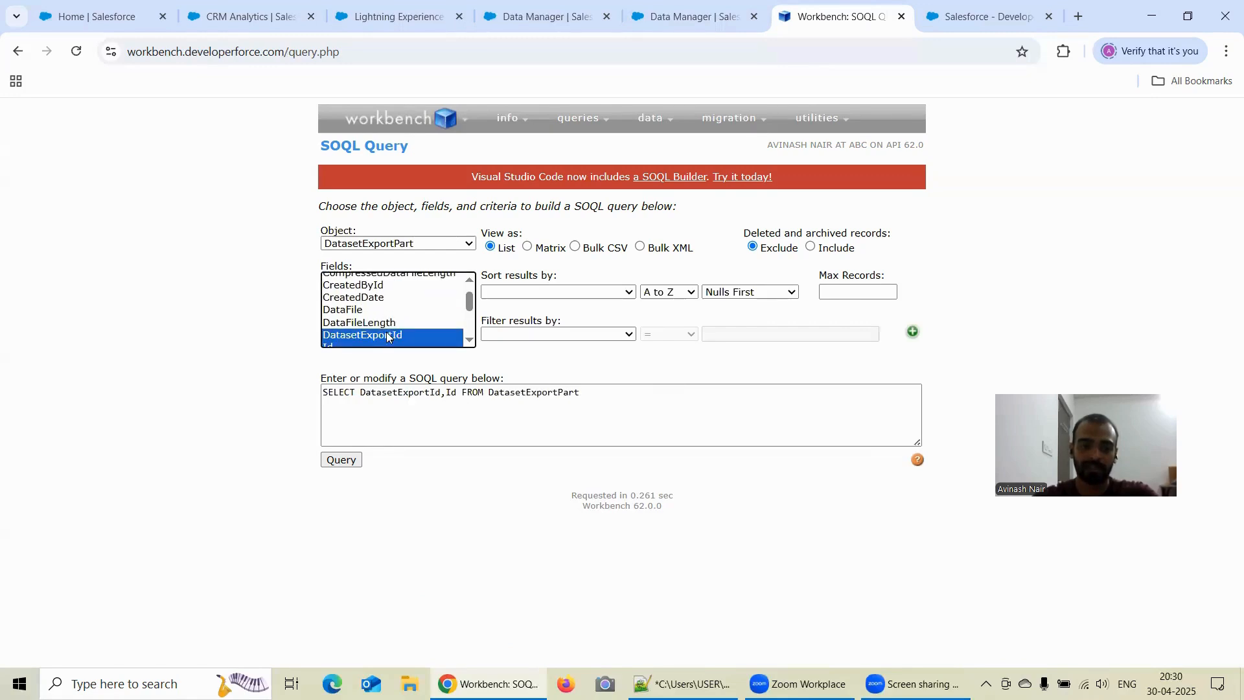
pyautogui.click(342, 460)
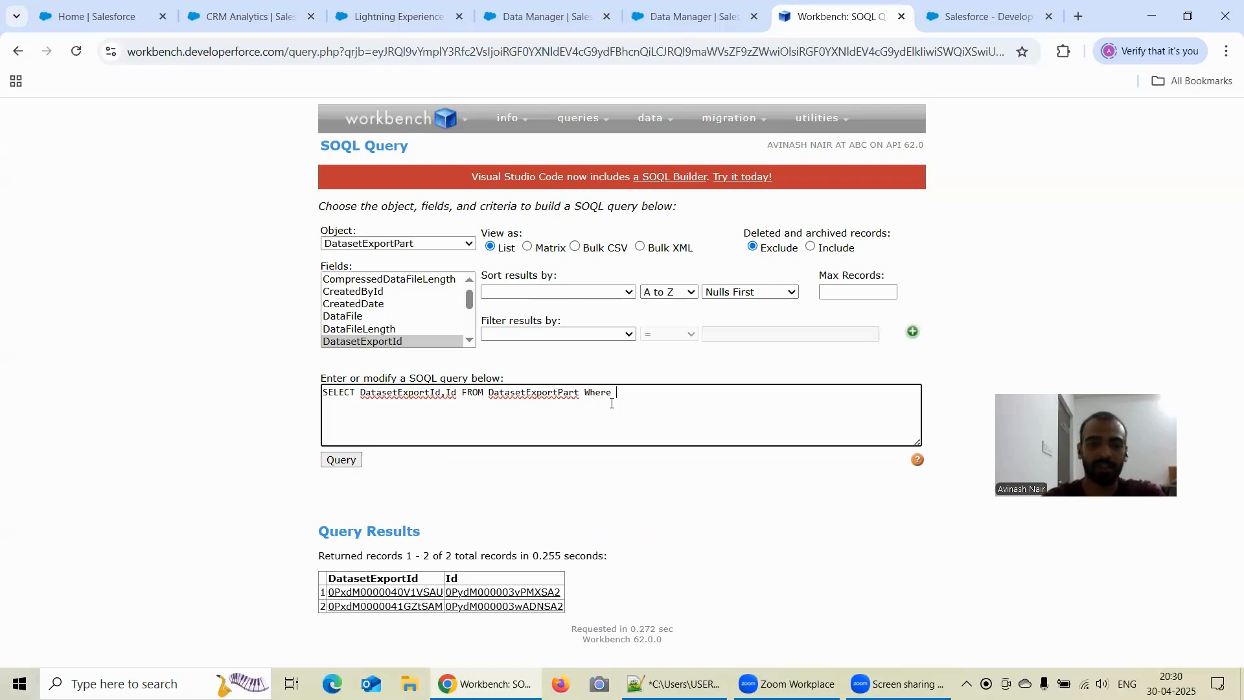
# - Add the condition Where DatasetExportId = '0PxdM0000041GZtSAM', copying the ID from the Notepad++ notes, and run the query
pyautogui.doubleClick(408, 392)
pyautogui.hotkey('ctrl', 'c')
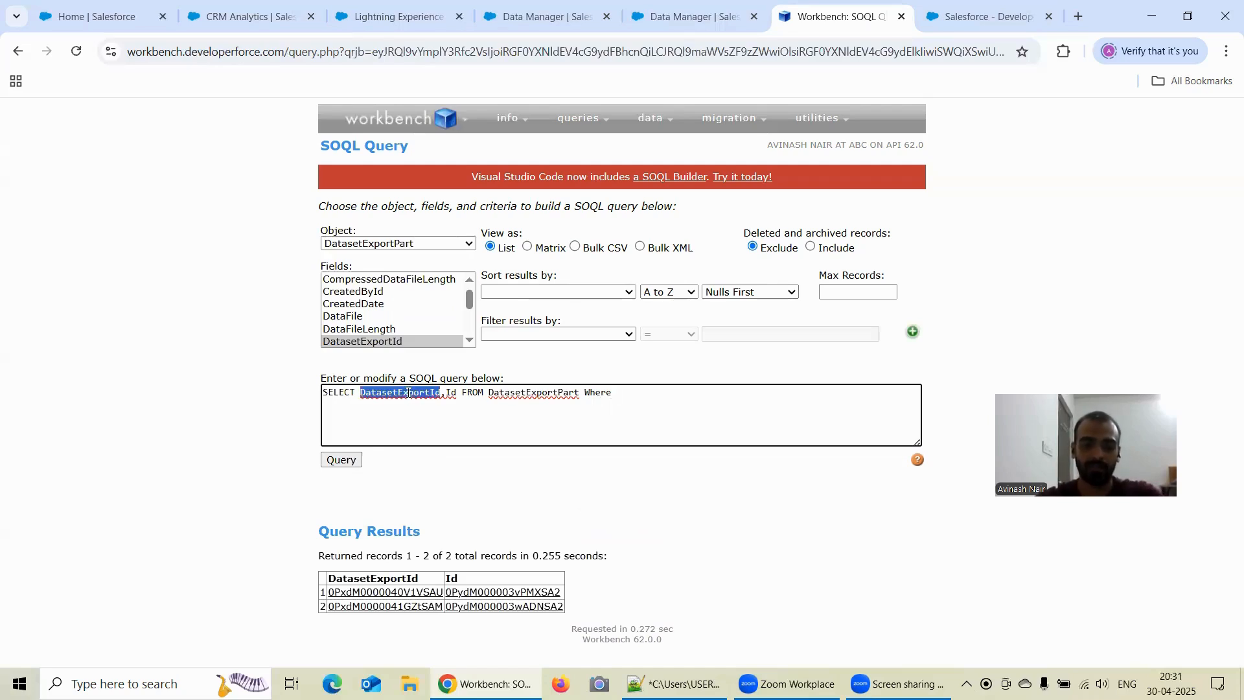
pyautogui.click(637, 396)
pyautogui.hotkey('ctrl', 'v')
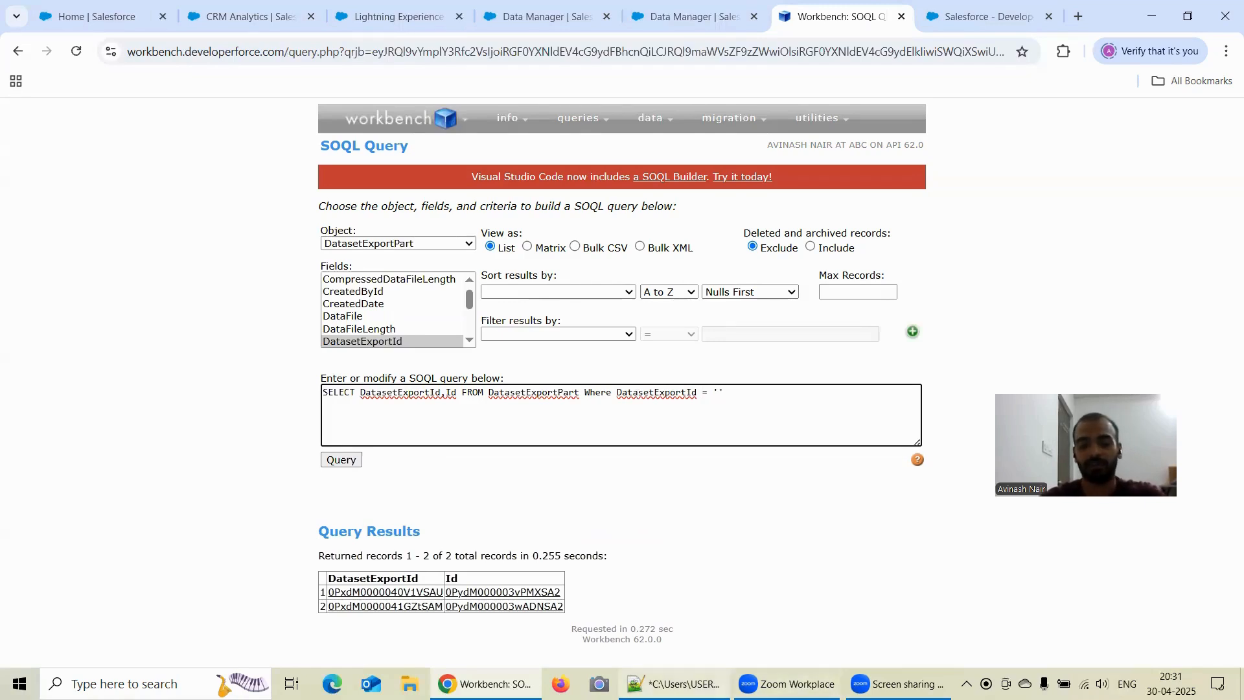
pyautogui.click(674, 616)
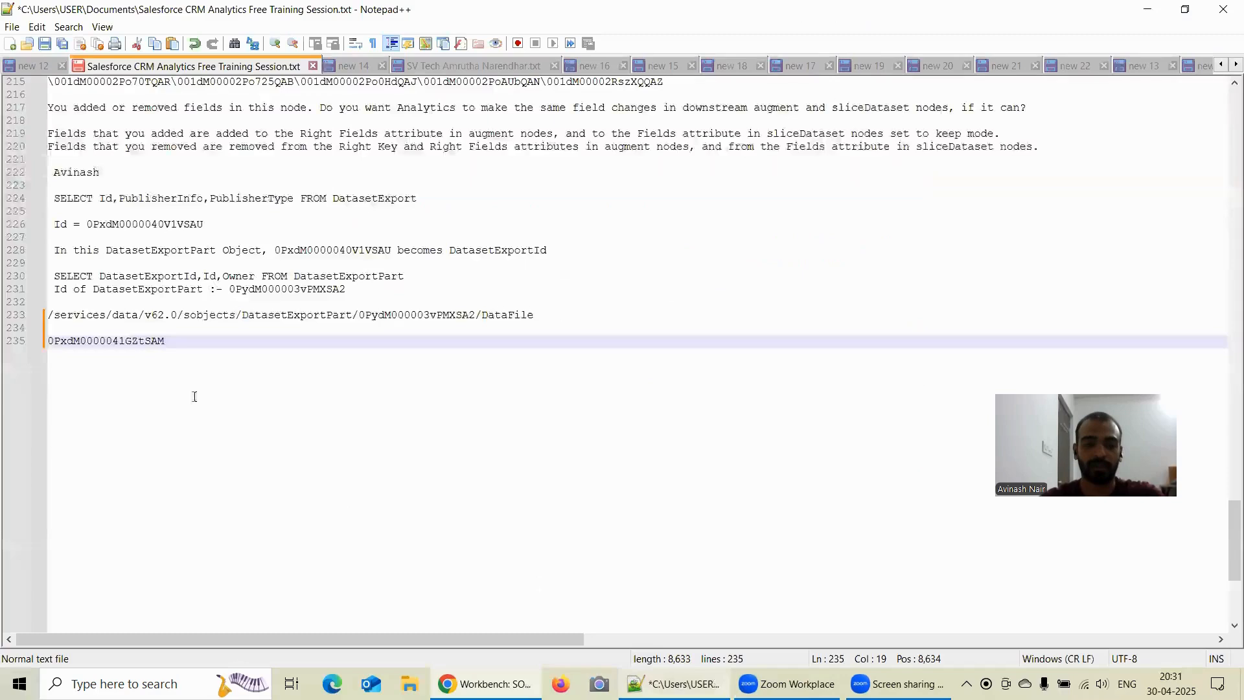
pyautogui.hotkey('shift', 'Home')
pyautogui.hotkey('ctrl', 'c')
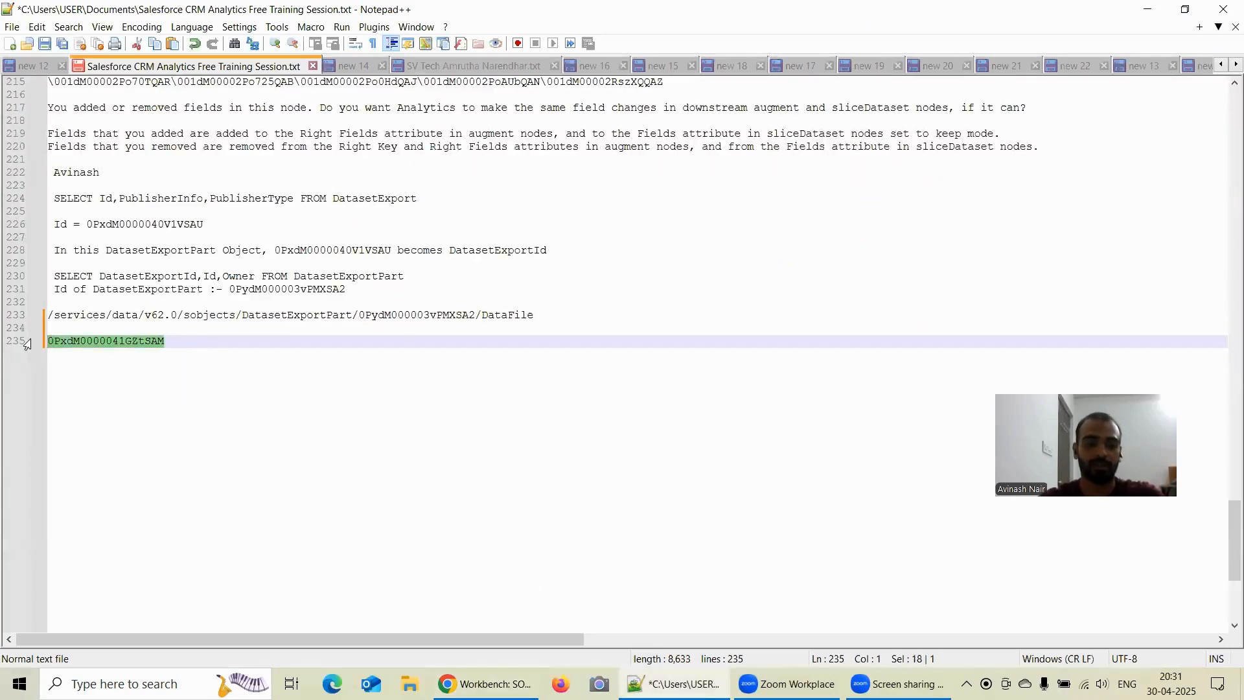
pyautogui.click(1147, 10)
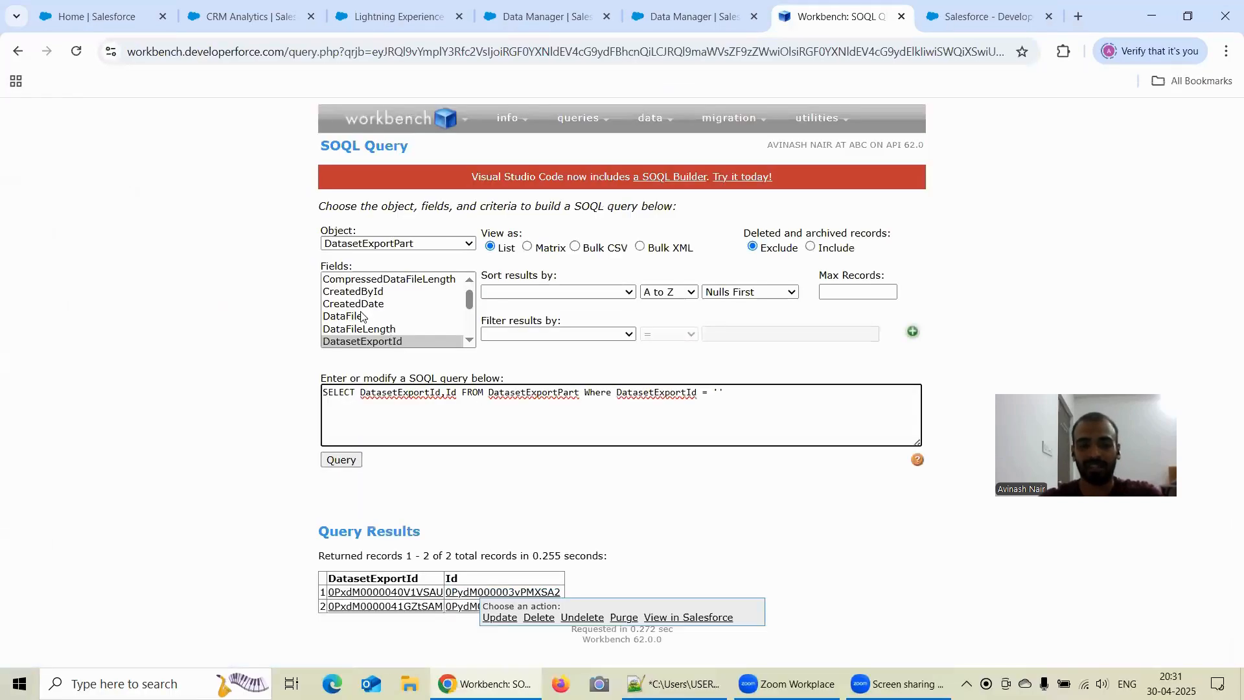
pyautogui.hotkey('ctrl', 'v')
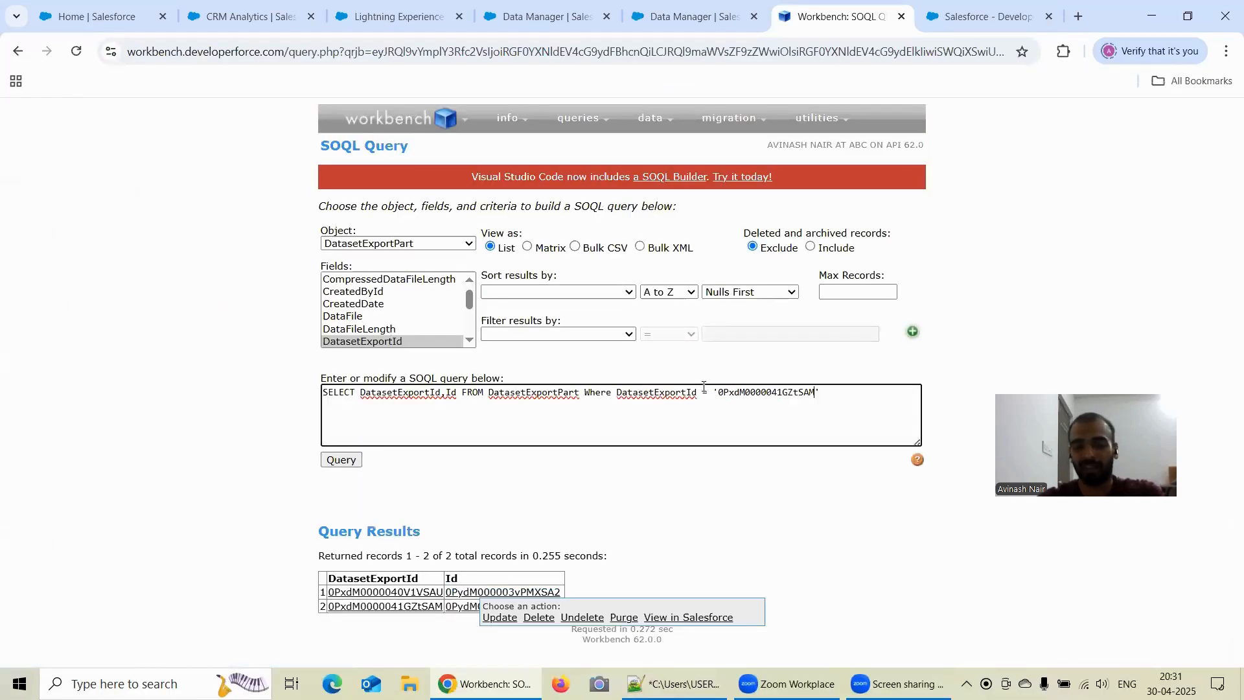
pyautogui.click(342, 462)
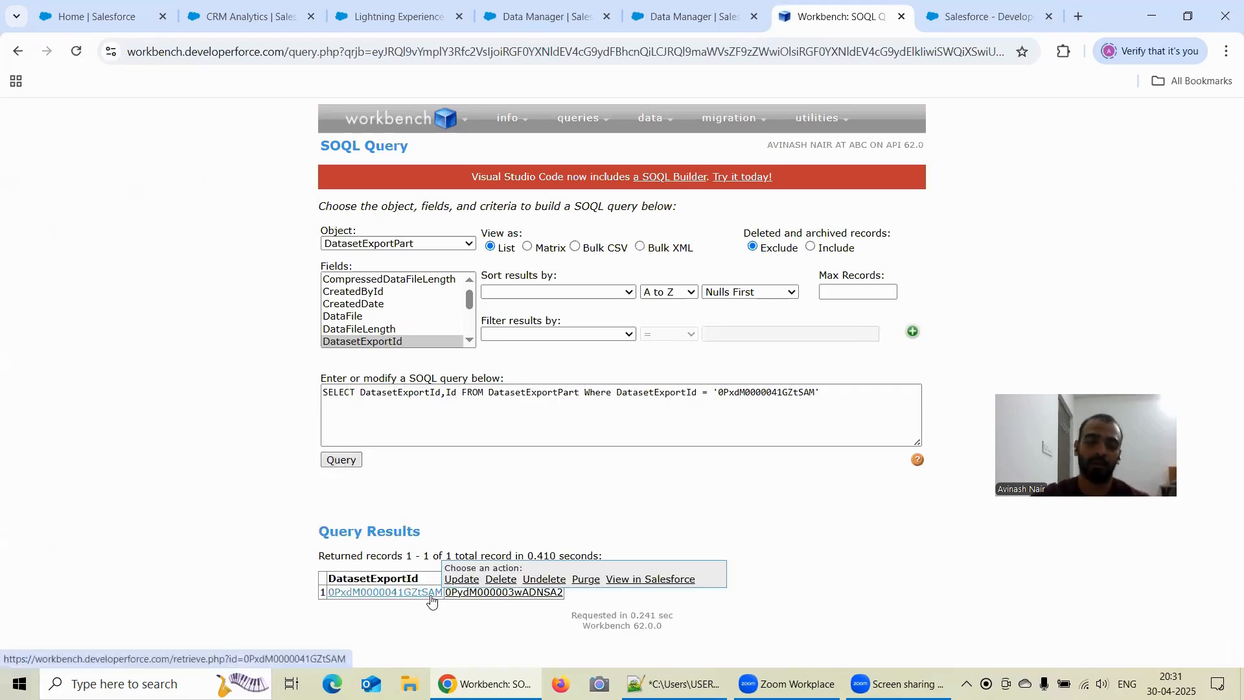
# - Open the returned DatasetExportPart record, copy its ID and switch to the Notepad++ notes
pyautogui.click(525, 592)
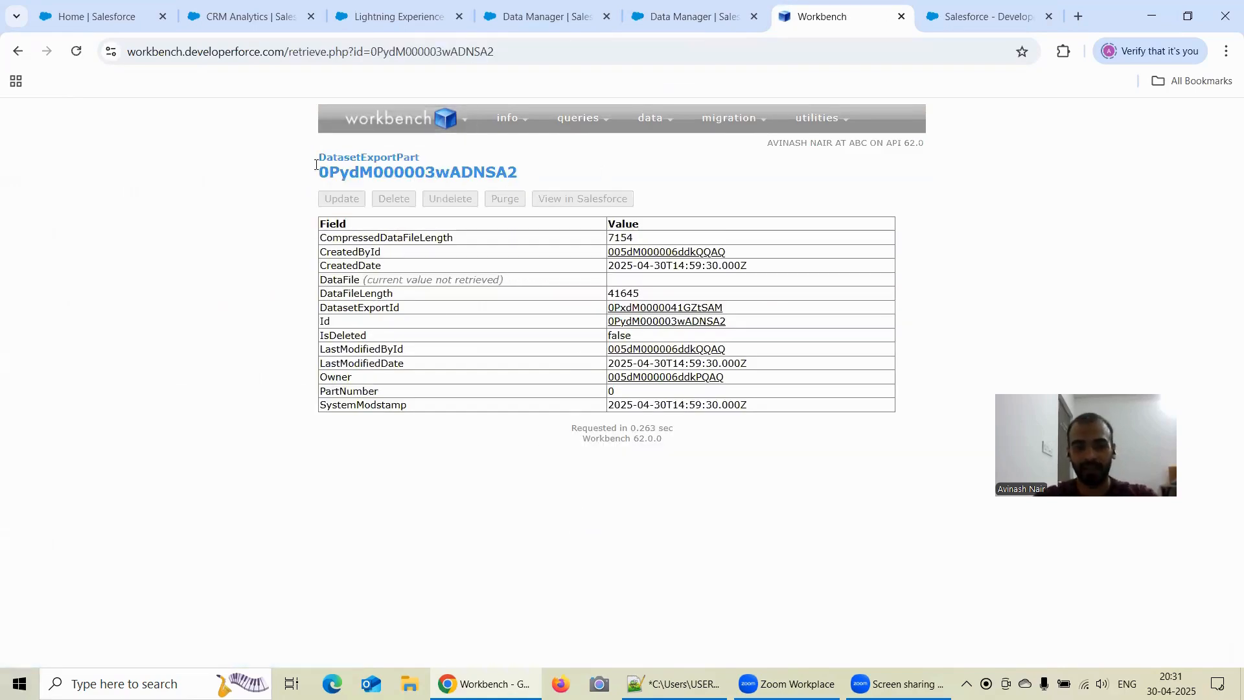
pyautogui.moveTo(525, 174); pyautogui.dragTo(322, 176)
pyautogui.hotkey('ctrl', 'c')
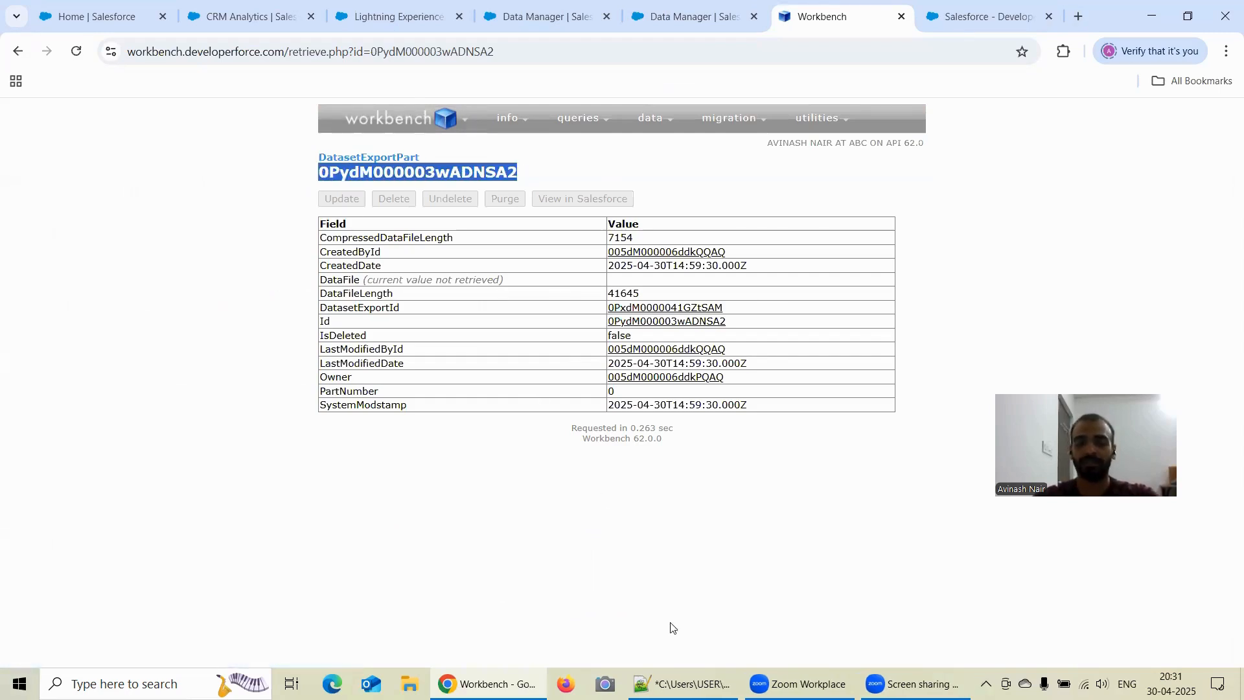
pyautogui.click(677, 684)
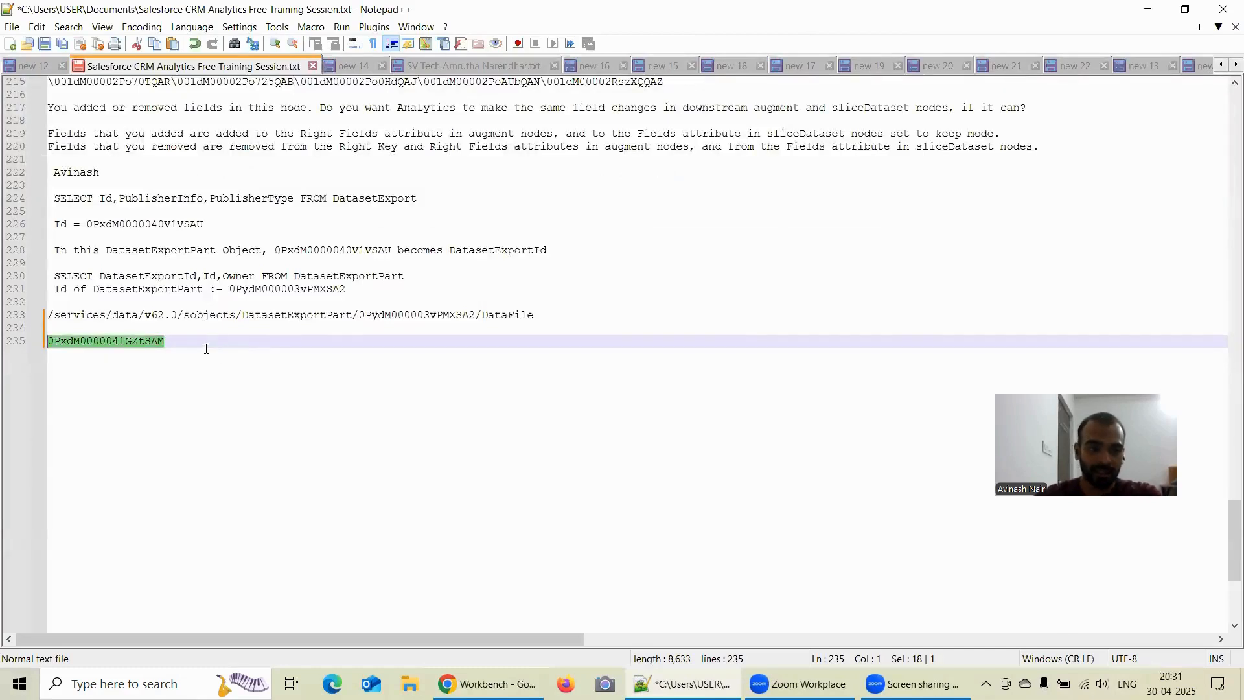
# - Add the line "Id of DatasetExportPart :- 0PydM000003wADNSA2" below the noted DatasetExport ID
pyautogui.doubleClick(208, 345)
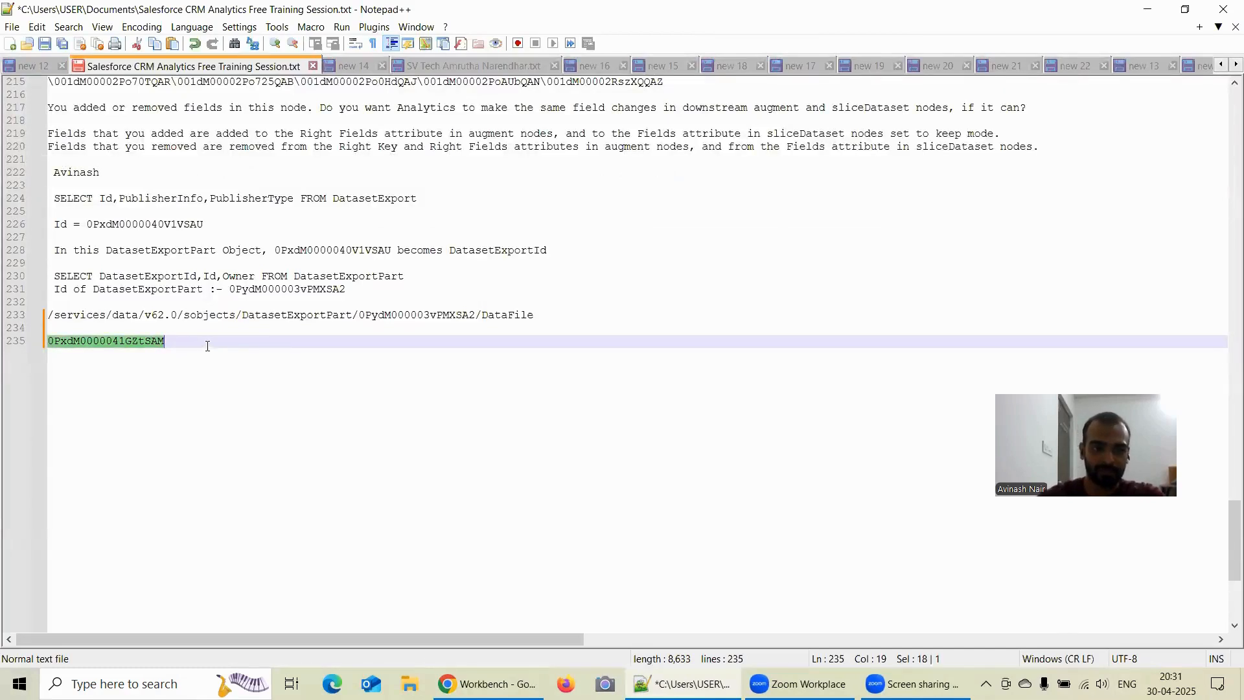
pyautogui.click(208, 346)
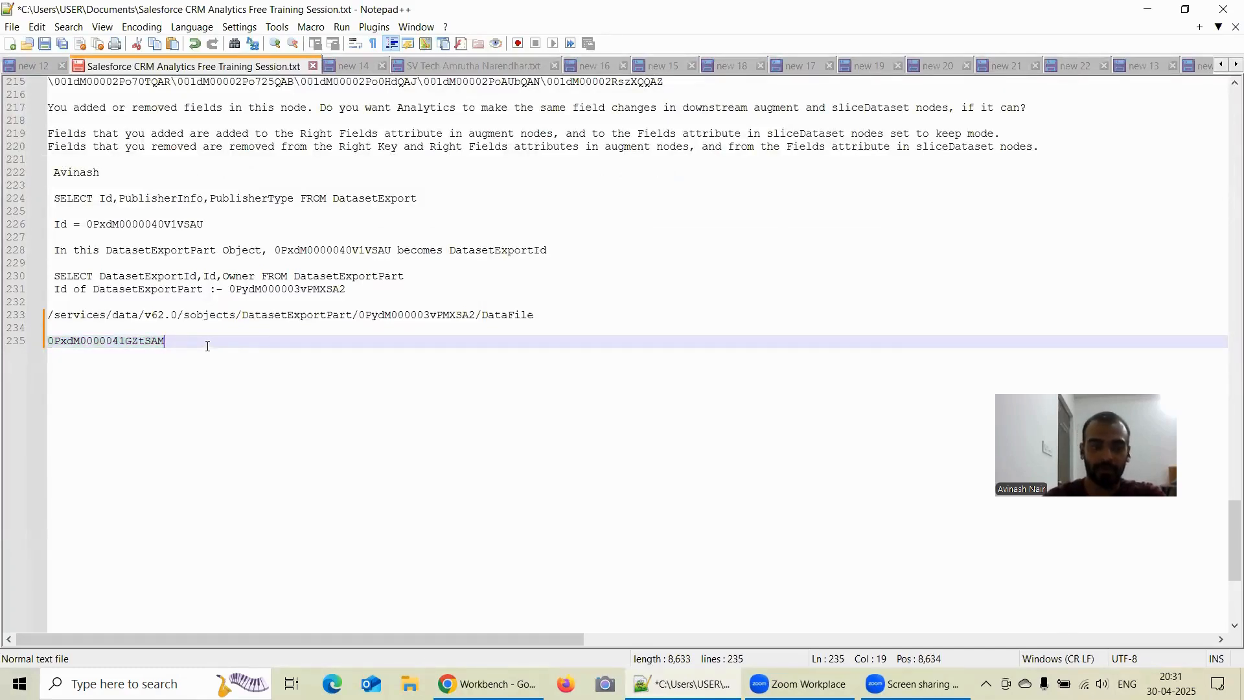
pyautogui.press('Return')
pyautogui.press('Return')
pyautogui.write('Id of ')
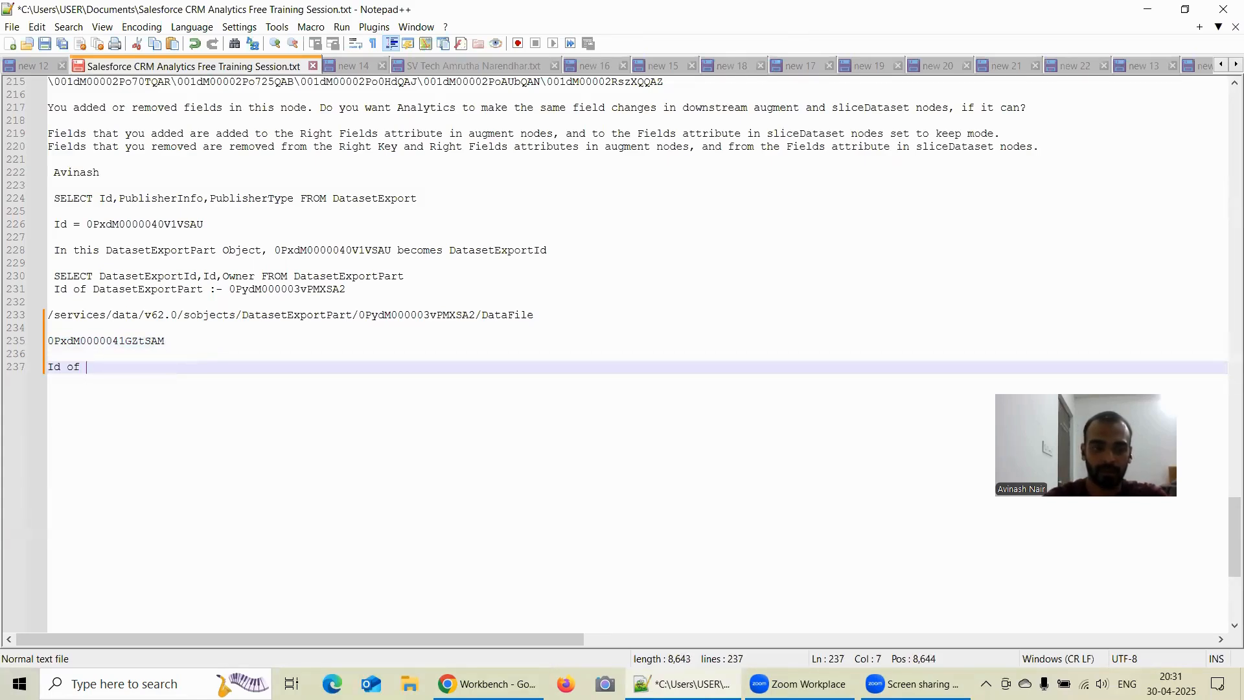
pyautogui.write('DatasetExportPart :-')
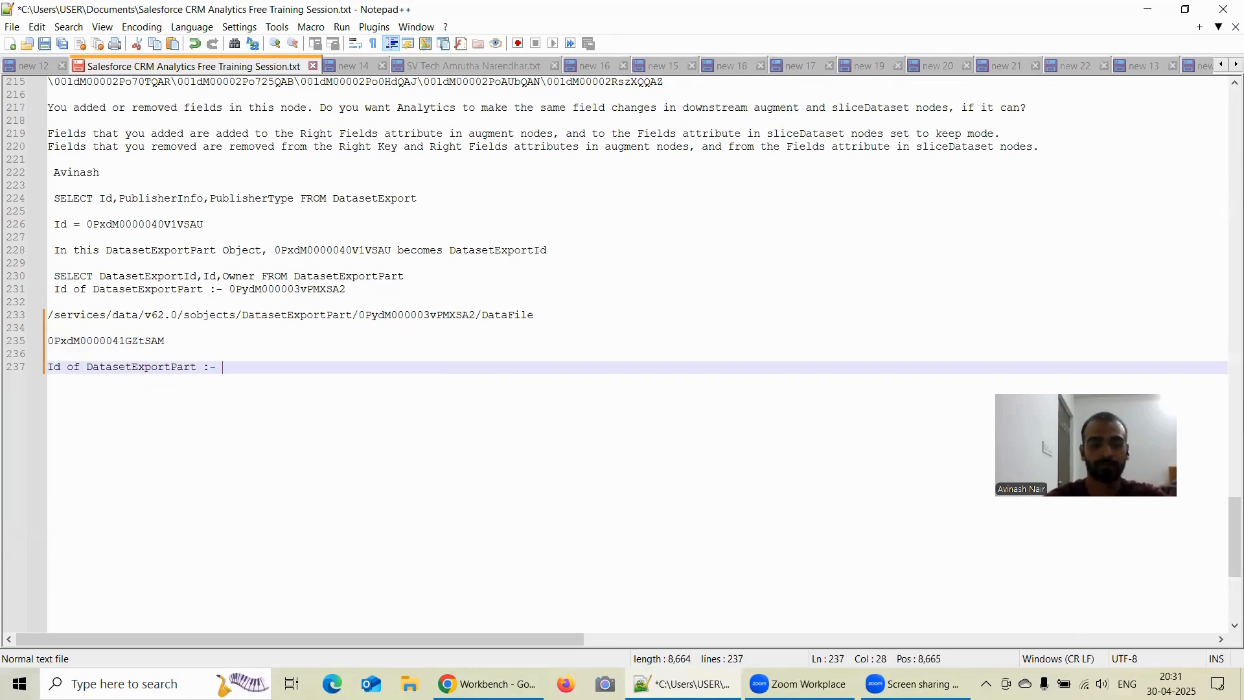
pyautogui.hotkey('ctrl', 'v')
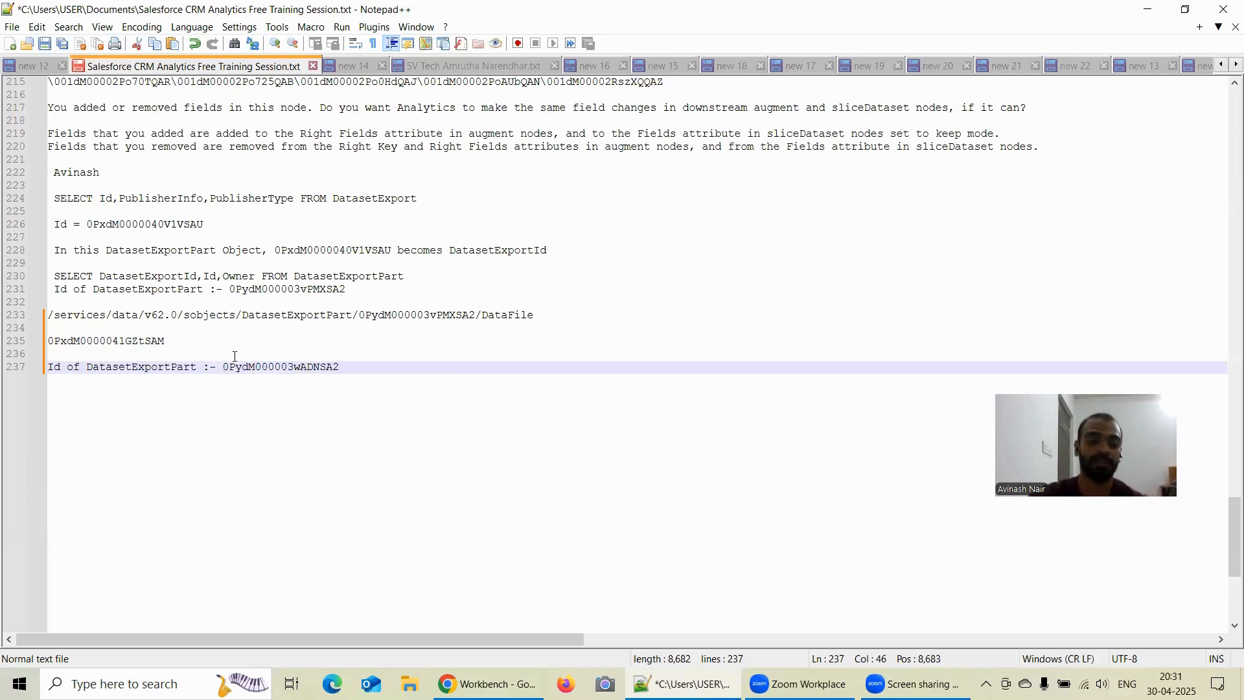
# - Copy the existing /services/data/v62.0/sobjects/DatasetExportPart/.../DataFile path line to below the new DatasetExportPart ID note
pyautogui.doubleClick(535, 316)
pyautogui.moveTo(535, 316); pyautogui.dragTo(51, 325)
pyautogui.hotkey('ctrl', 'c')
pyautogui.click(355, 365)
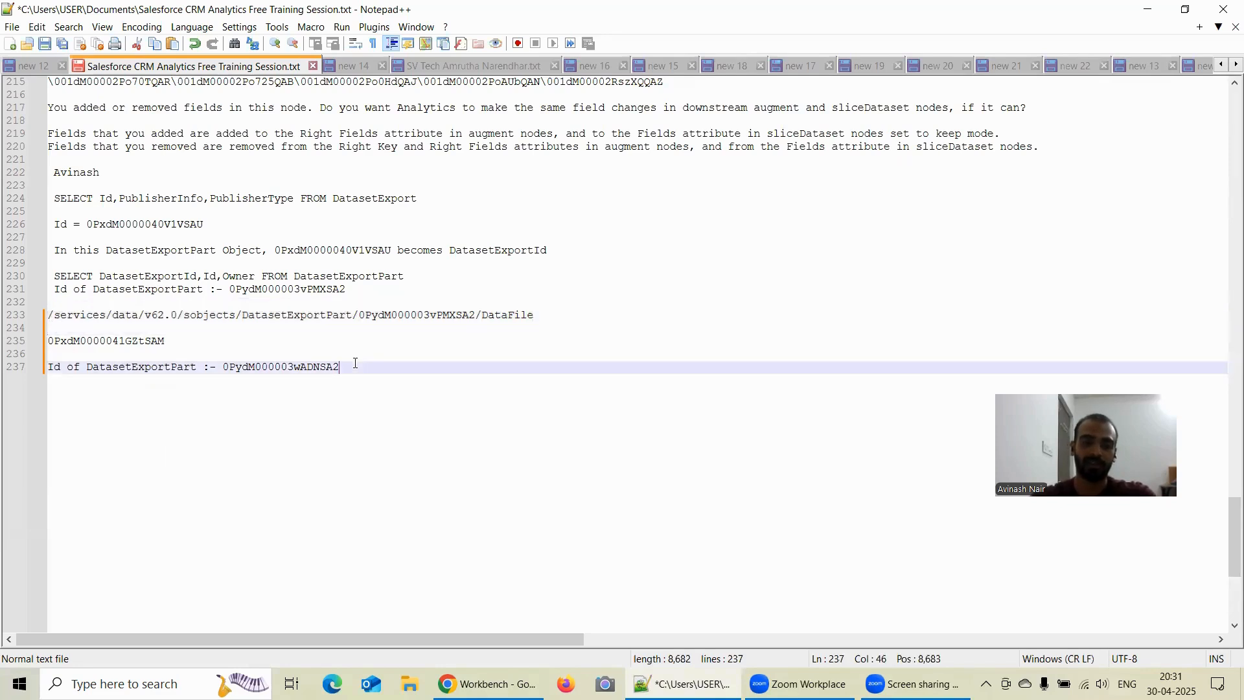
pyautogui.press('Return')
pyautogui.press('Return')
pyautogui.hotkey('ctrl', 'v')
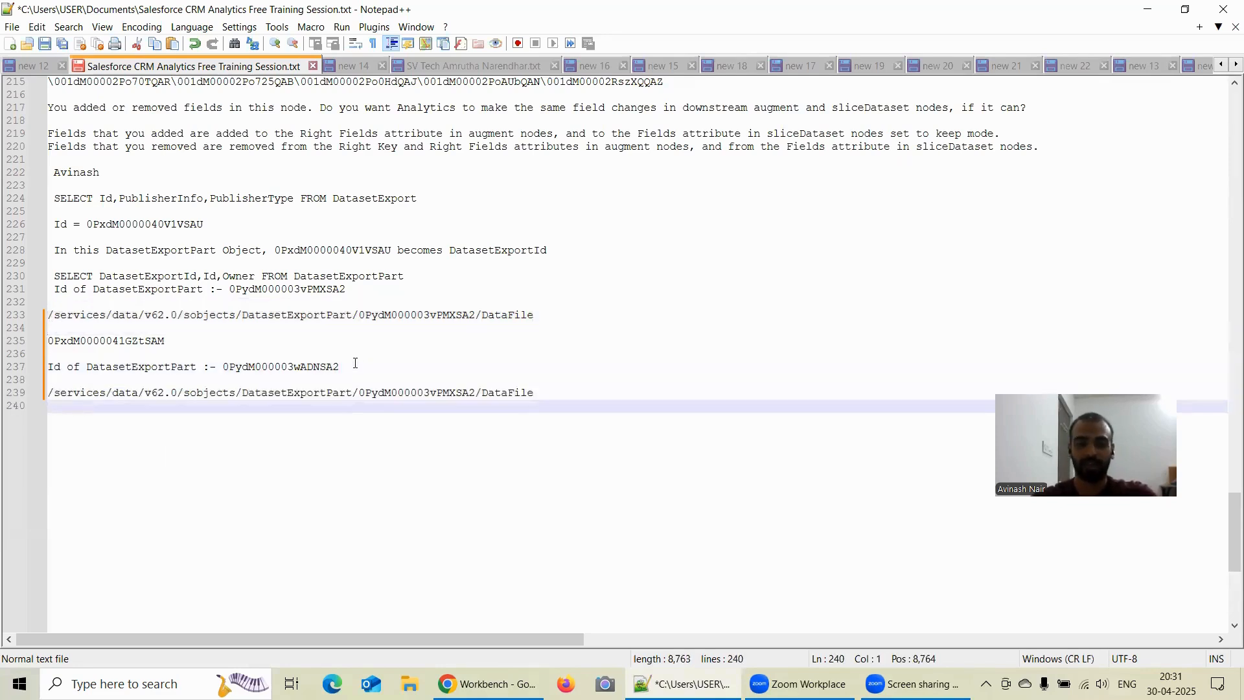
# - Replace the record ID in the copied DataFile path with 0PydM000003wADNSA2
pyautogui.doubleClick(312, 368)
pyautogui.hotkey('ctrl', 'c')
pyautogui.doubleClick(392, 391)
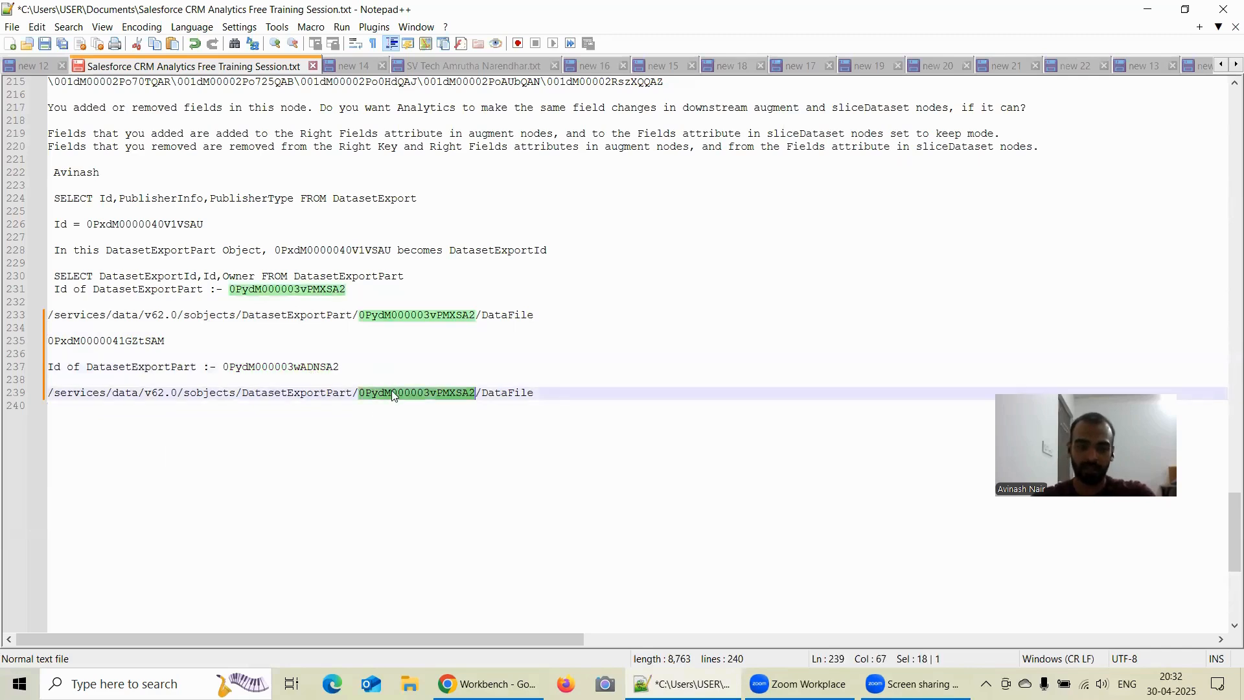
pyautogui.hotkey('ctrl', 'v')
# - Copy the DataFile path containing 0PydM000003wADNSA2 from the notes and open the REST Explorer in Workbench
pyautogui.moveTo(547, 397); pyautogui.dragTo(36, 399)
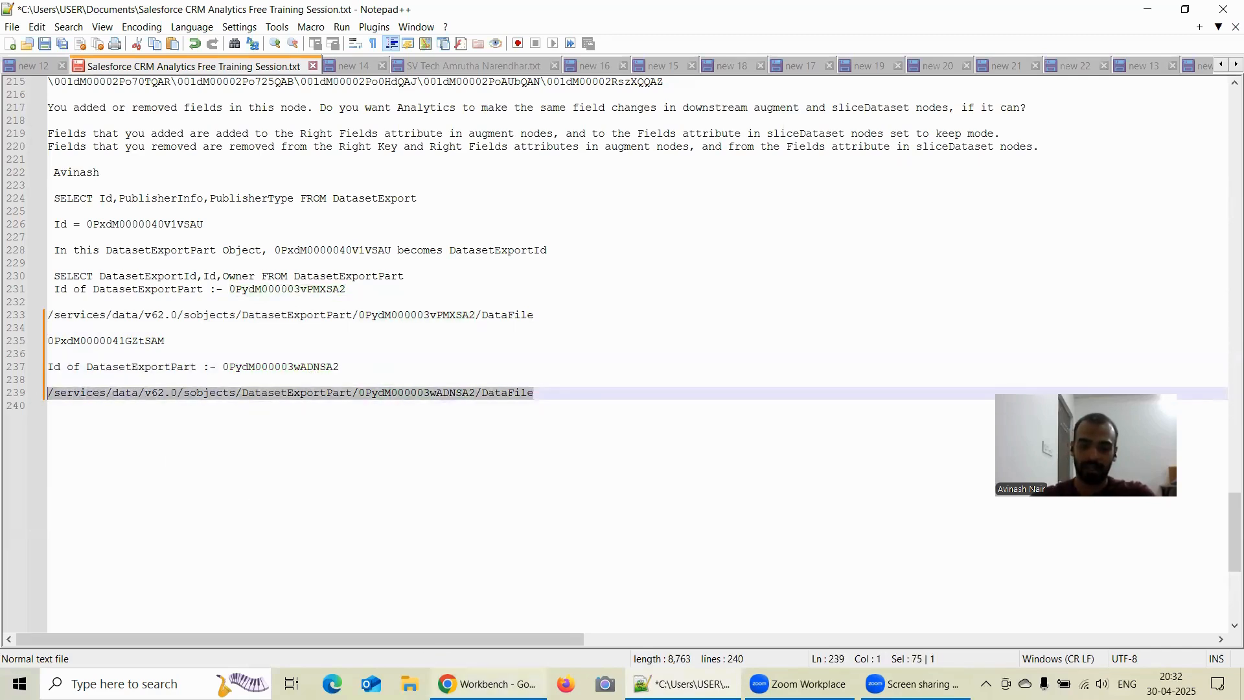
pyautogui.click(491, 683)
pyautogui.moveTo(675, 120)
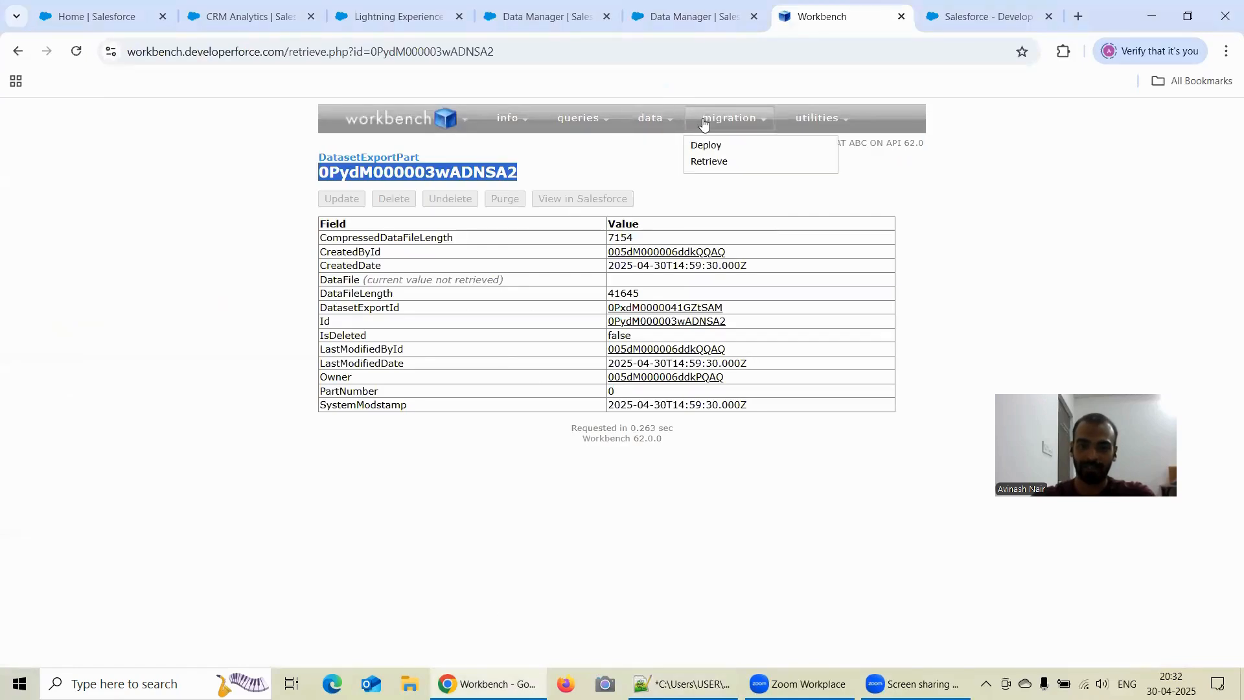
pyautogui.moveTo(817, 120)
pyautogui.click(817, 147)
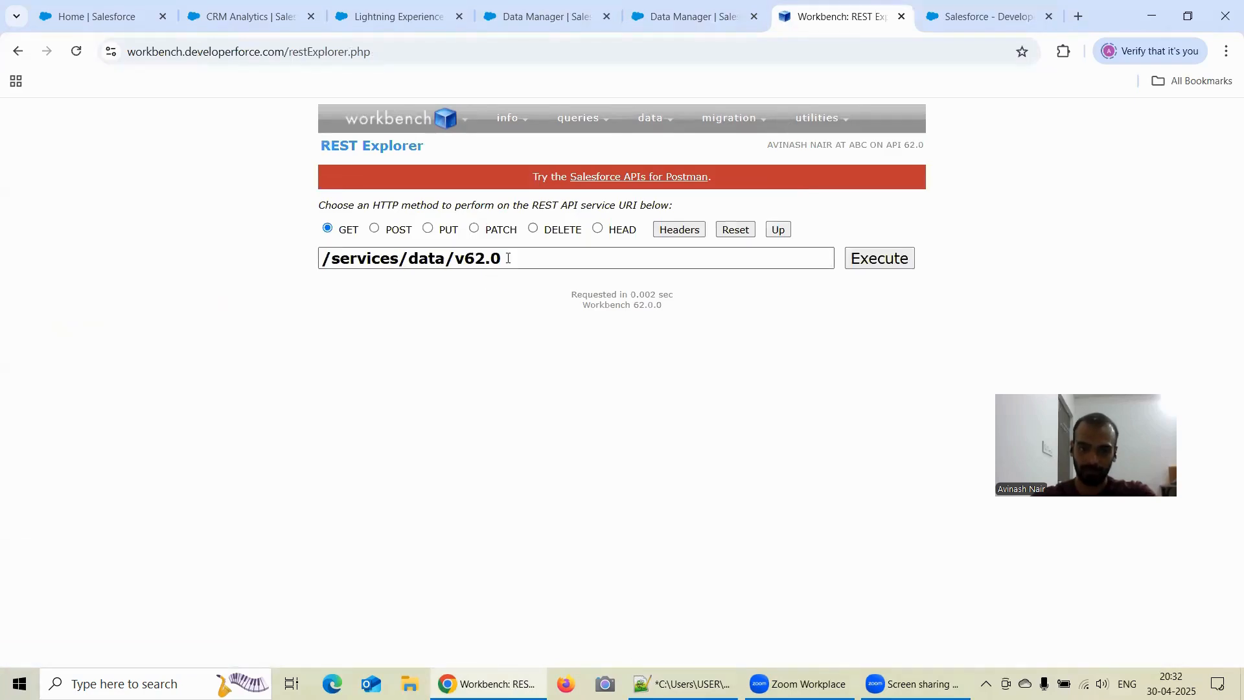
# - Replace the REST service URI with the copied /services/data/v62.0/sobjects/DatasetExportPart/0PydM000003wADNSA2/DataFile path and execute the GET request
pyautogui.click(509, 257)
pyautogui.hotkey('ctrl', 'a')
pyautogui.press('BackSpace')
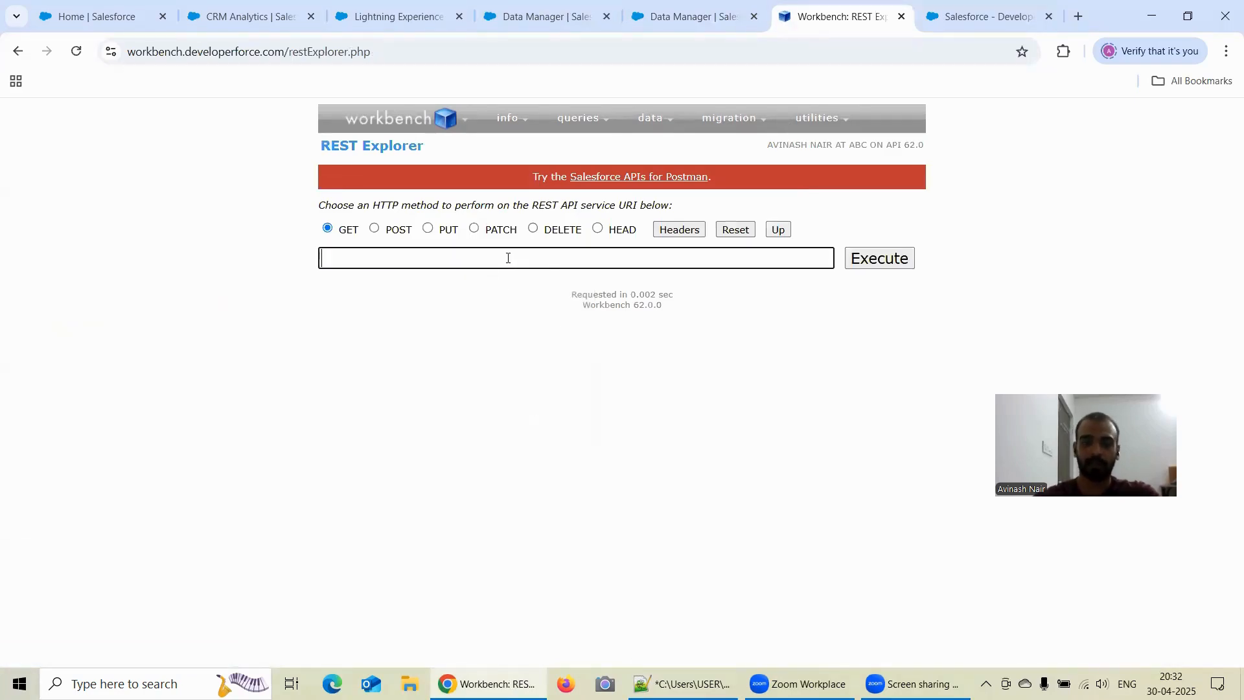
pyautogui.hotkey('ctrl', 'v')
pyautogui.click(898, 258)
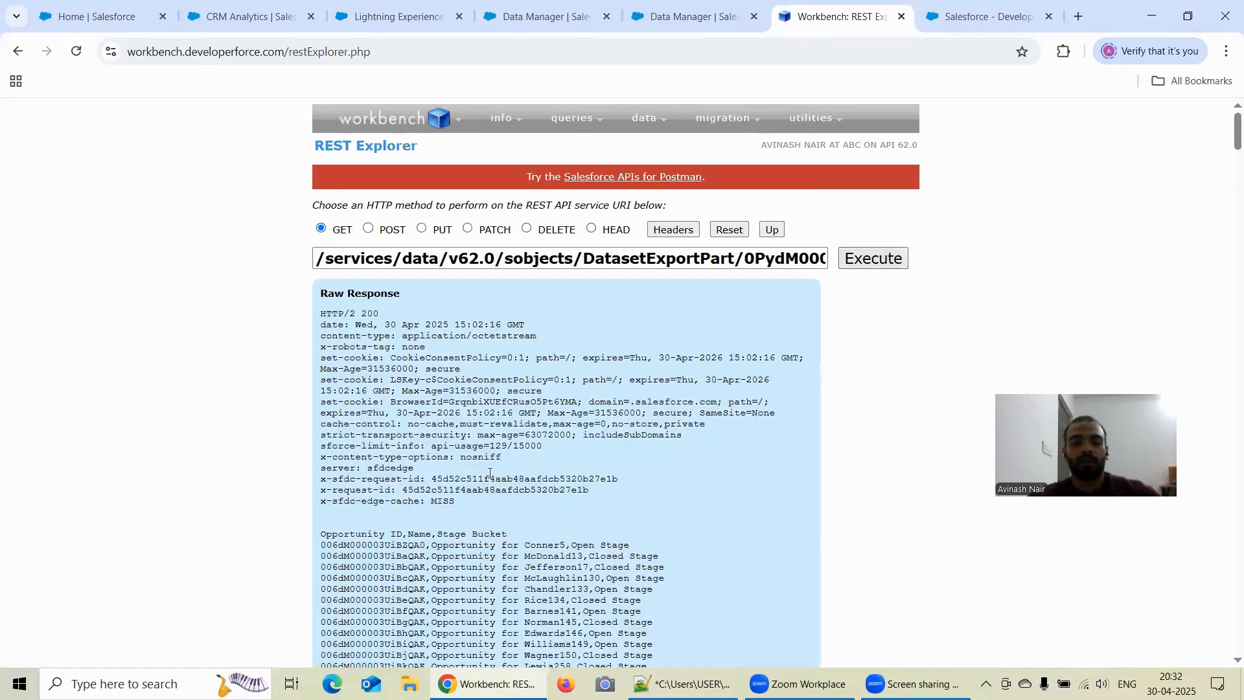
# - Examine the Opportunity ID, Name and Stage Bucket rows in the raw response
pyautogui.scroll(-2, 490, 473)
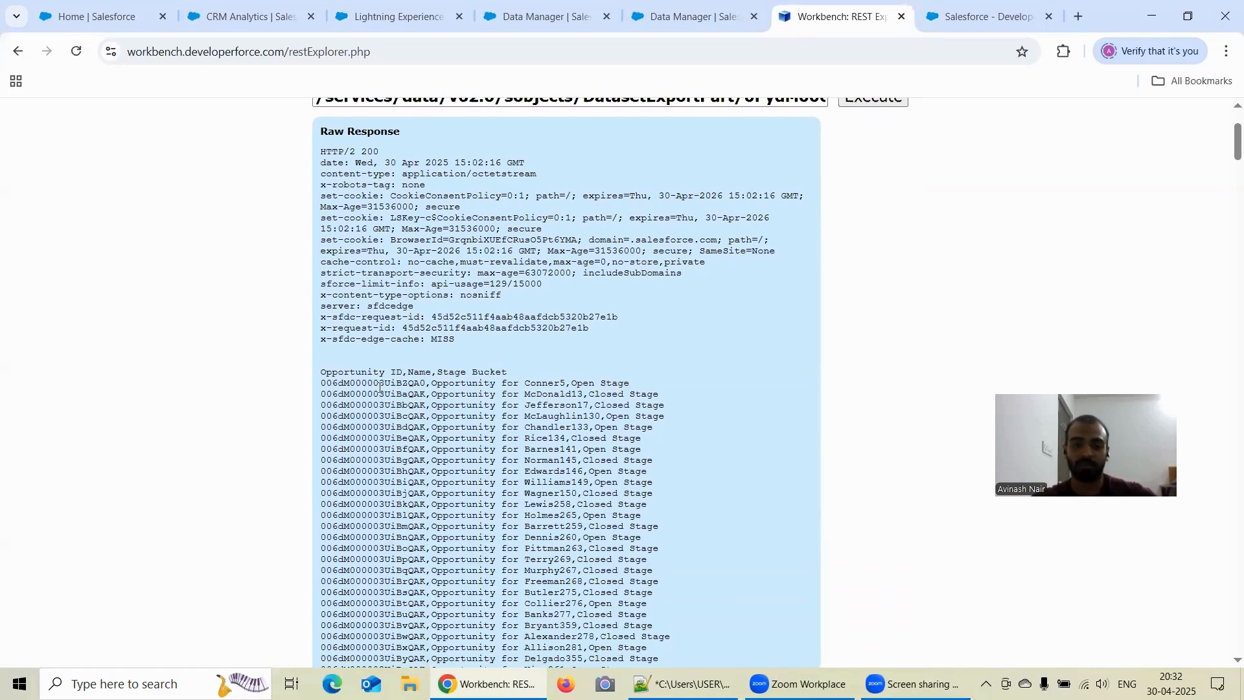
pyautogui.moveTo(577, 382); pyautogui.dragTo(634, 389)
pyautogui.scroll(-1, 657, 355)
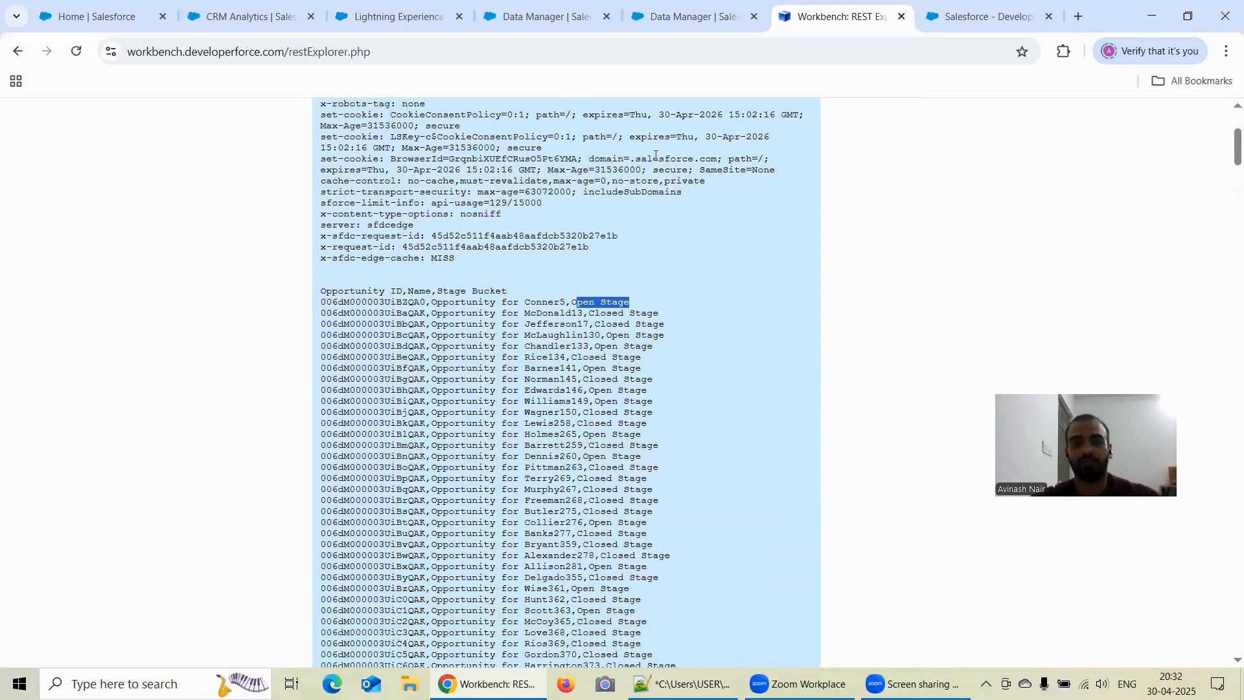
# - Switch to the Free Session 10 recipe and review the output settings of the Writing to .csv node
pyautogui.click(631, 26)
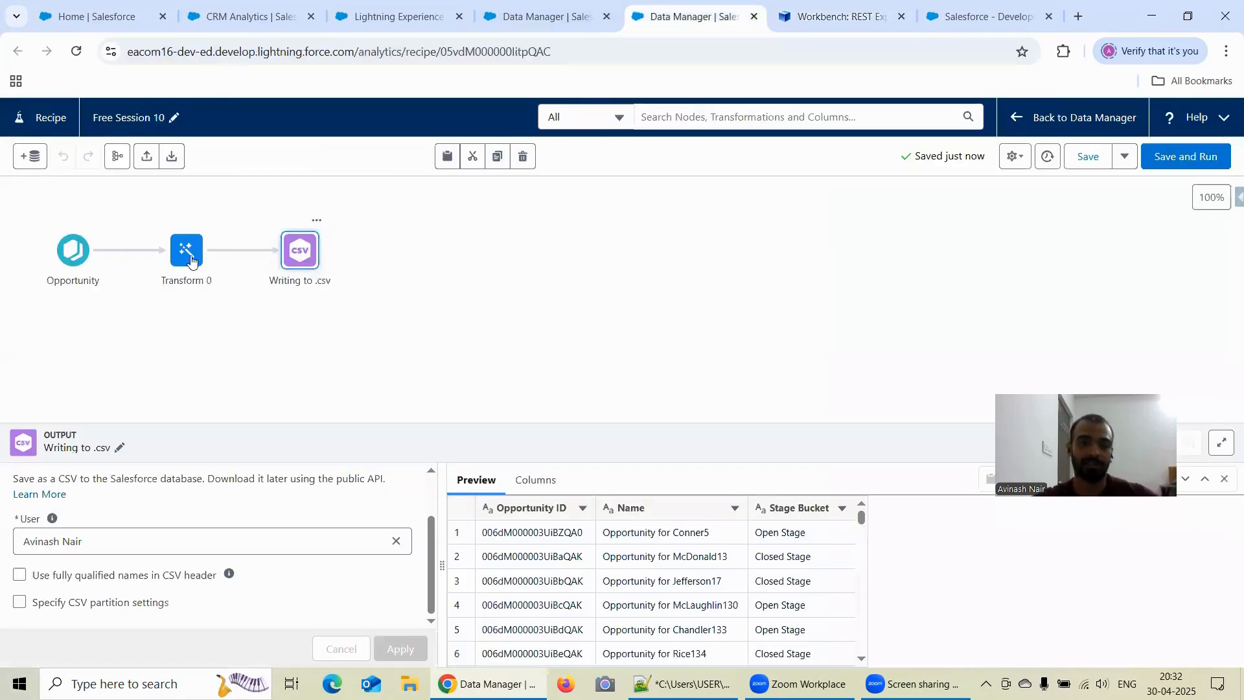
pyautogui.scroll(2, 213, 526)
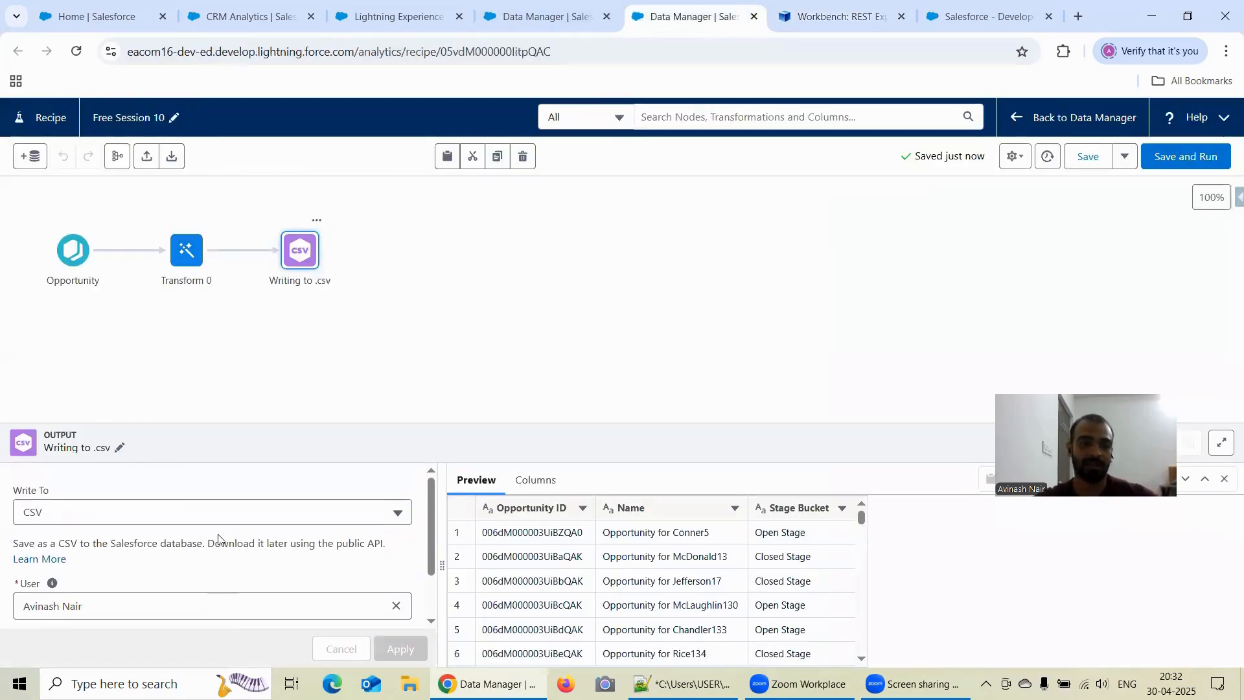
pyautogui.scroll(-2, 219, 525)
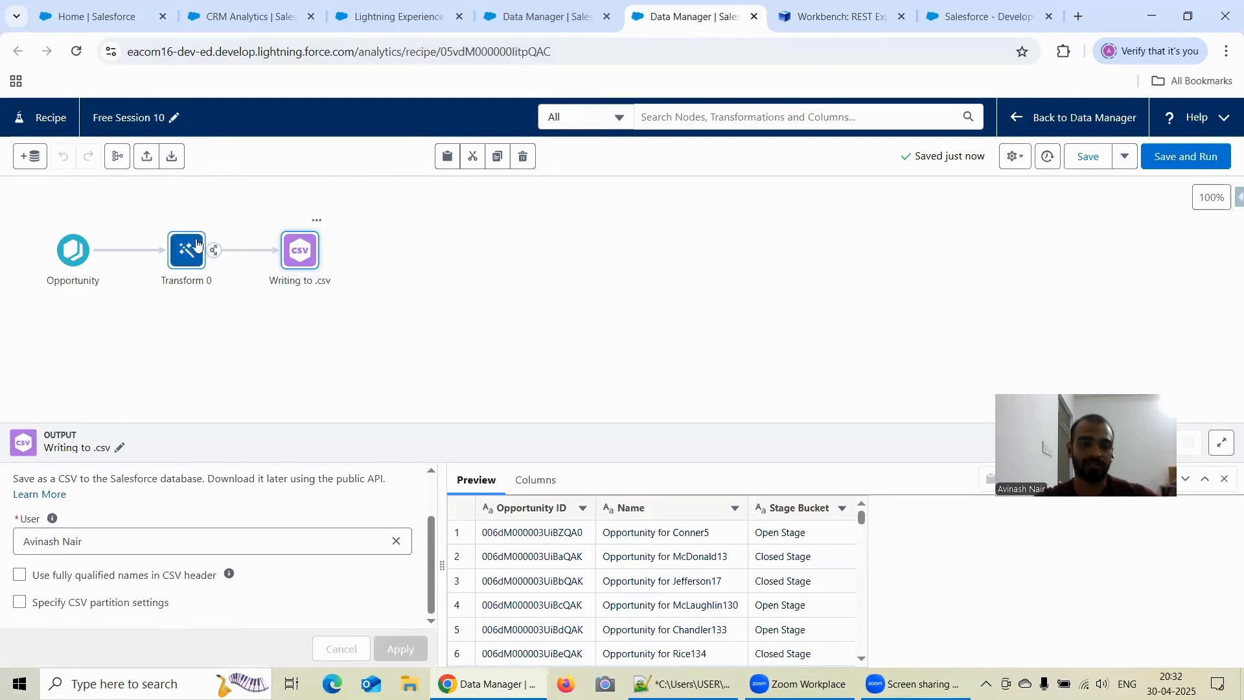
# - Rename the recipe's Transform 0 node to "Creating of Derived Fields"
pyautogui.click(186, 264)
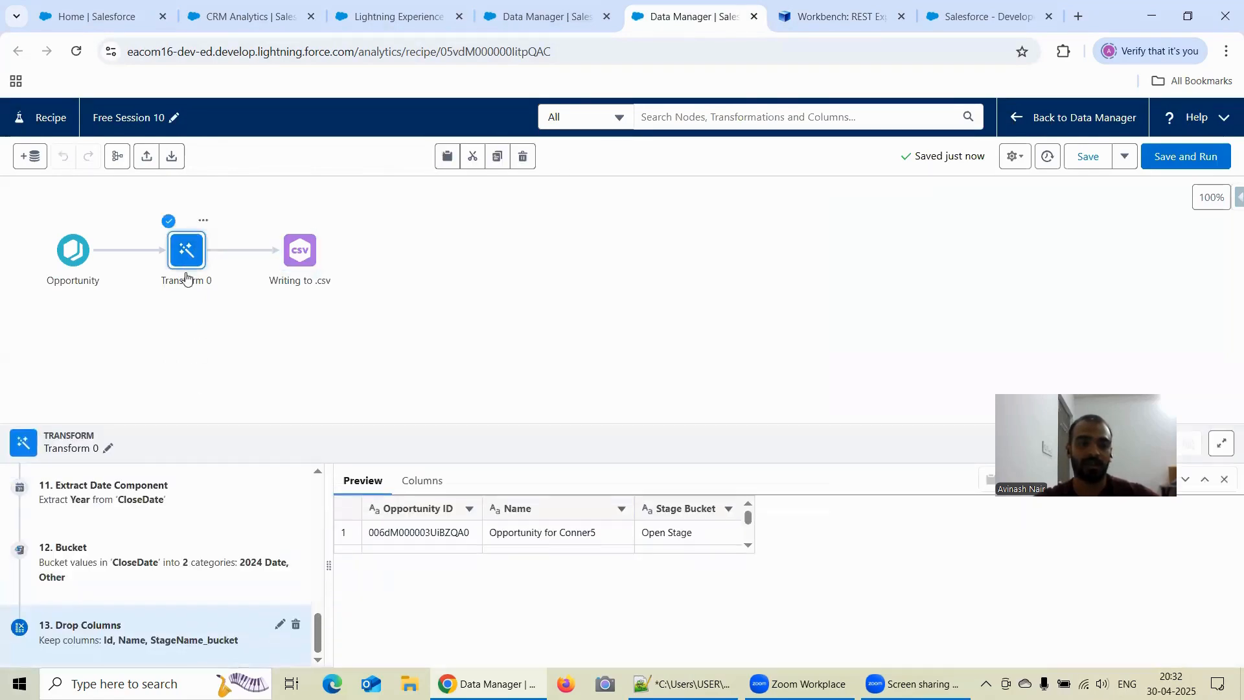
pyautogui.click(110, 451)
pyautogui.moveTo(199, 382); pyautogui.dragTo(129, 385)
pyautogui.write('Ce')
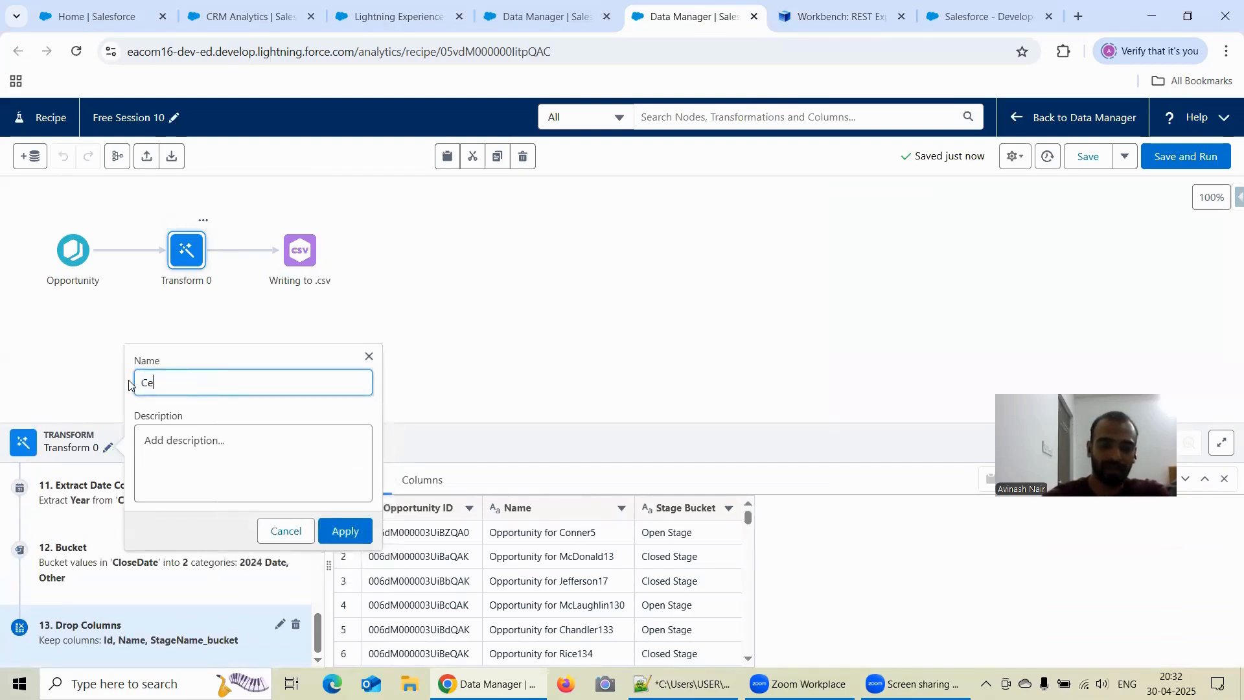
pyautogui.press('BackSpace')
pyautogui.write('rea')
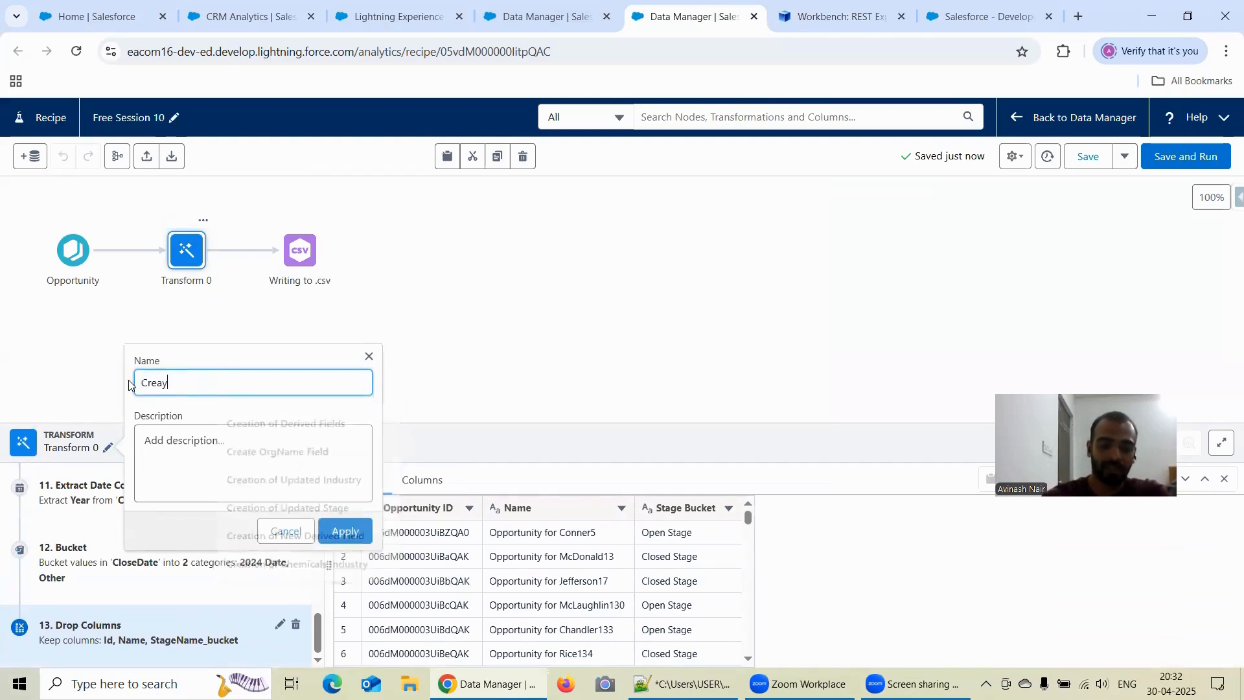
pyautogui.write('ting ')
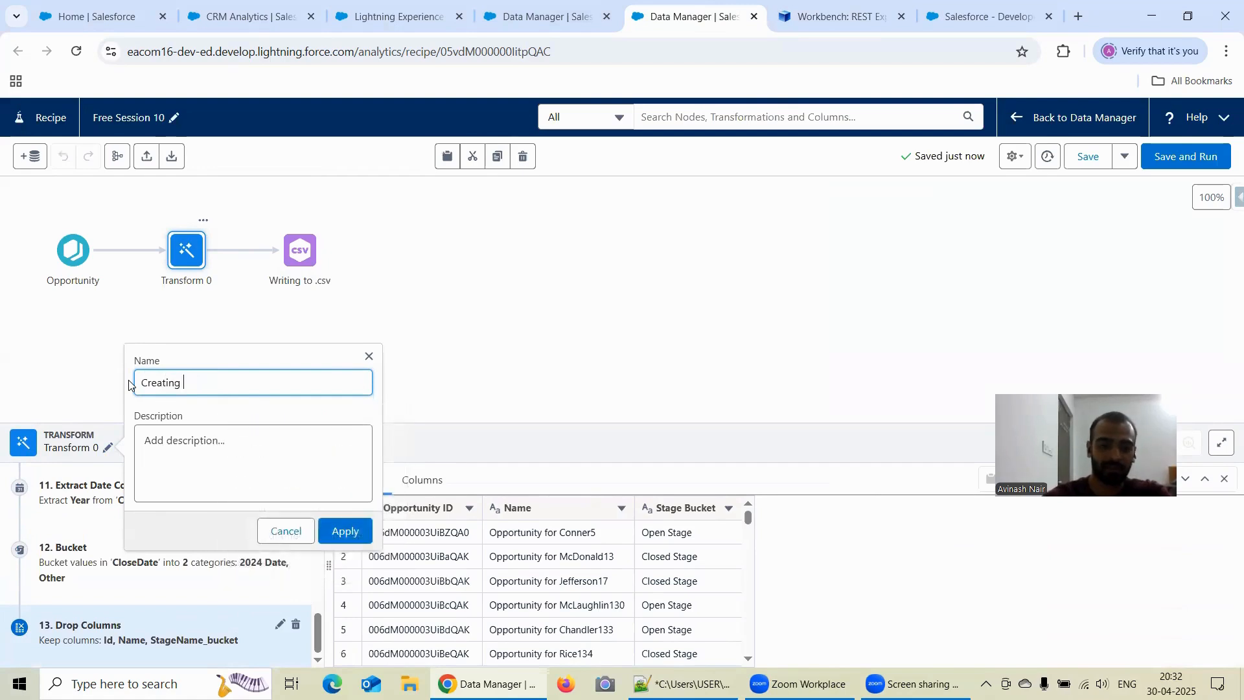
pyautogui.write('of Deriv')
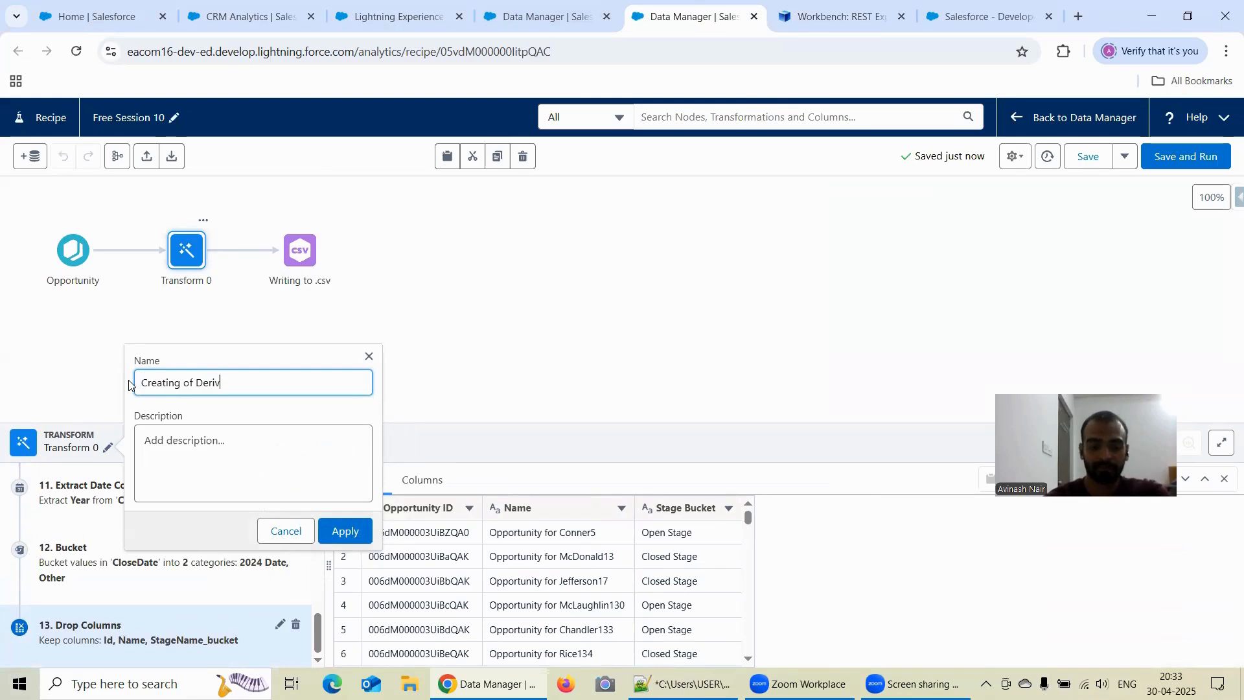
pyautogui.write('ed Fields')
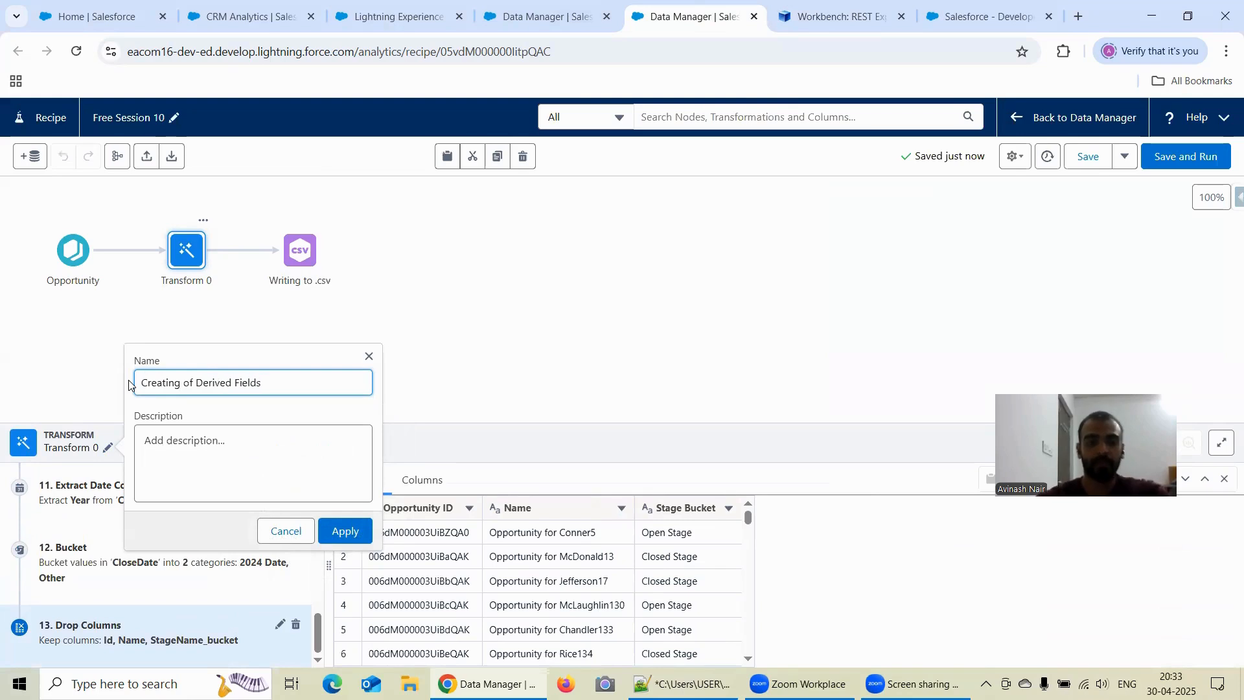
pyautogui.click(338, 537)
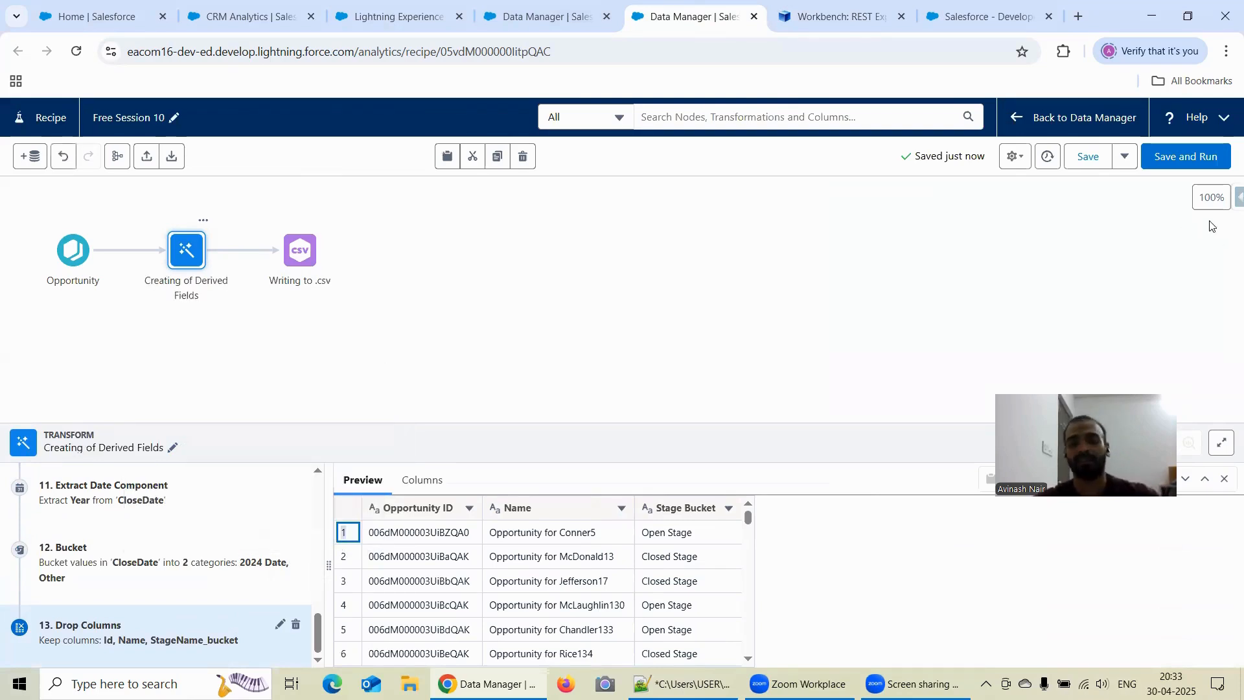
# - Open the Free Session 15 dataflow from Data Manager to view its Opportunity export node
pyautogui.click(560, 22)
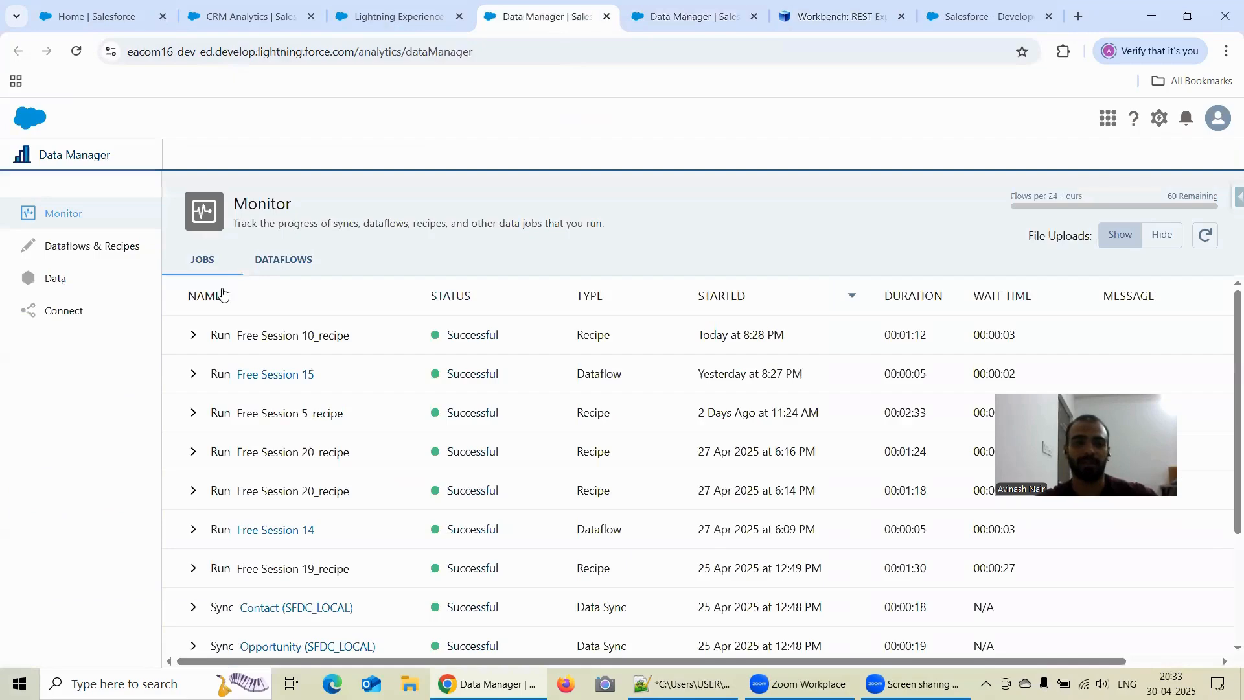
pyautogui.click(108, 252)
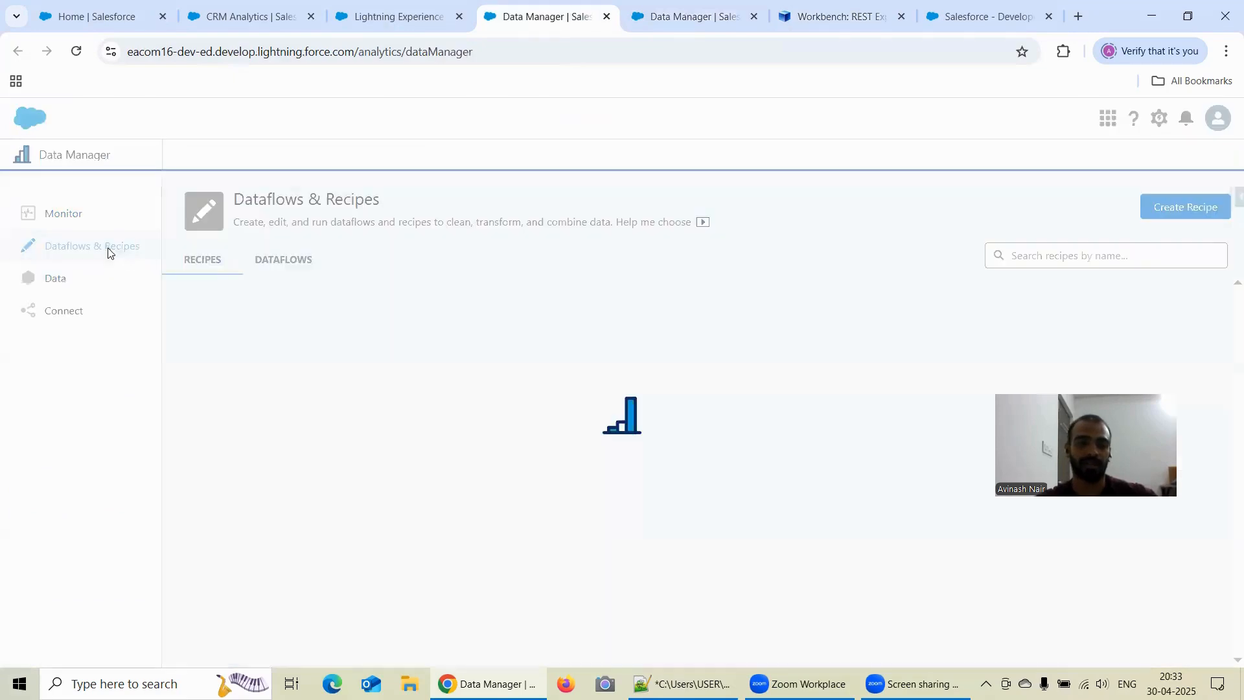
pyautogui.click(283, 259)
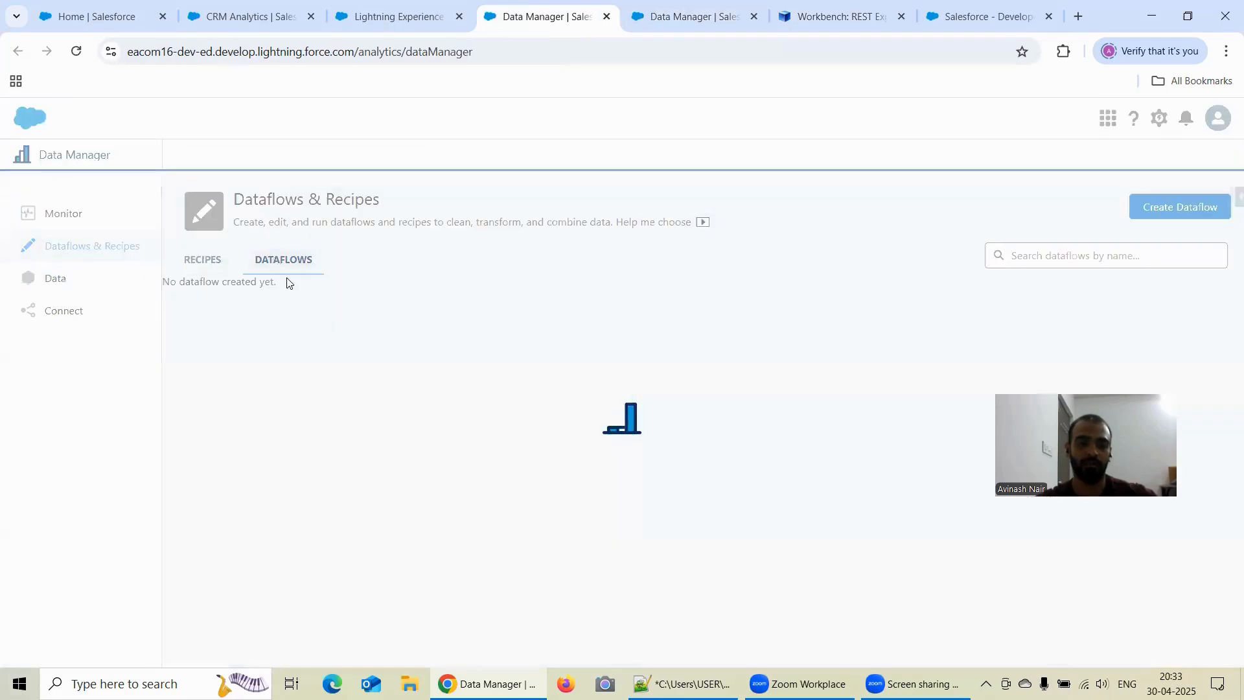
pyautogui.scroll(-3, 335, 360)
pyautogui.scroll(-5, 335, 359)
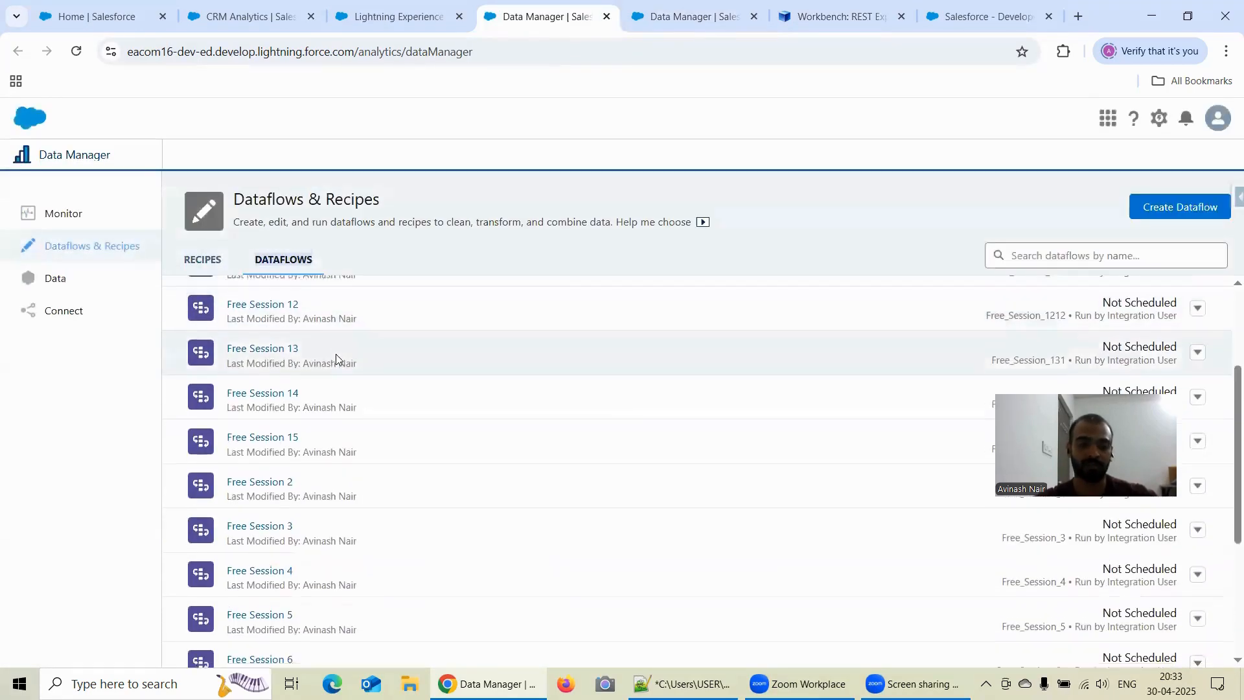
pyautogui.scroll(2, 339, 359)
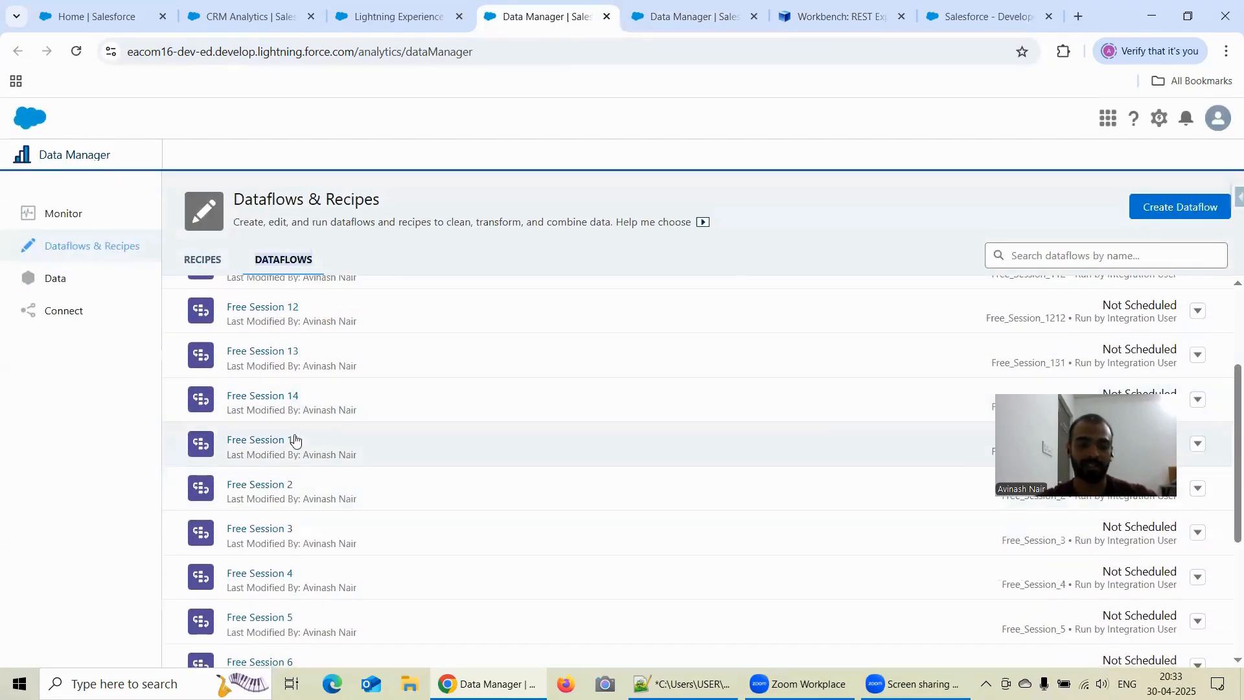
pyautogui.click(303, 438)
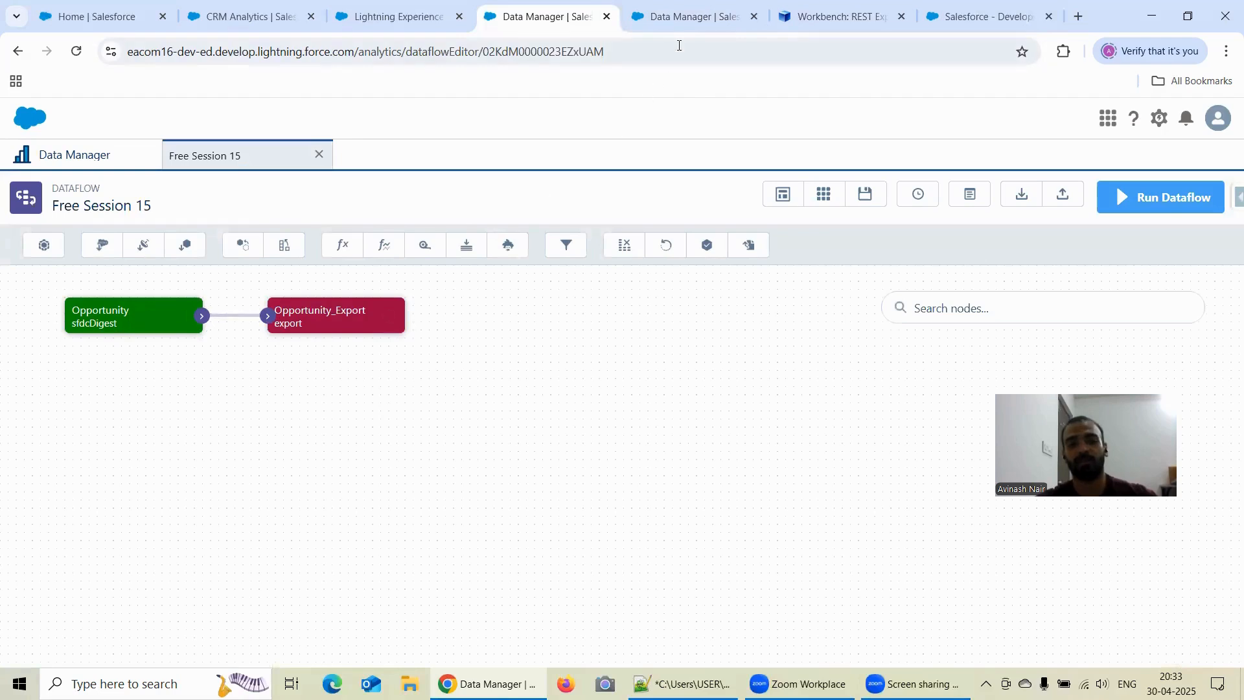
# - Return to the Free Session 10 recipe and review the Write To options of the Writing to .csv output node
pyautogui.click(648, 23)
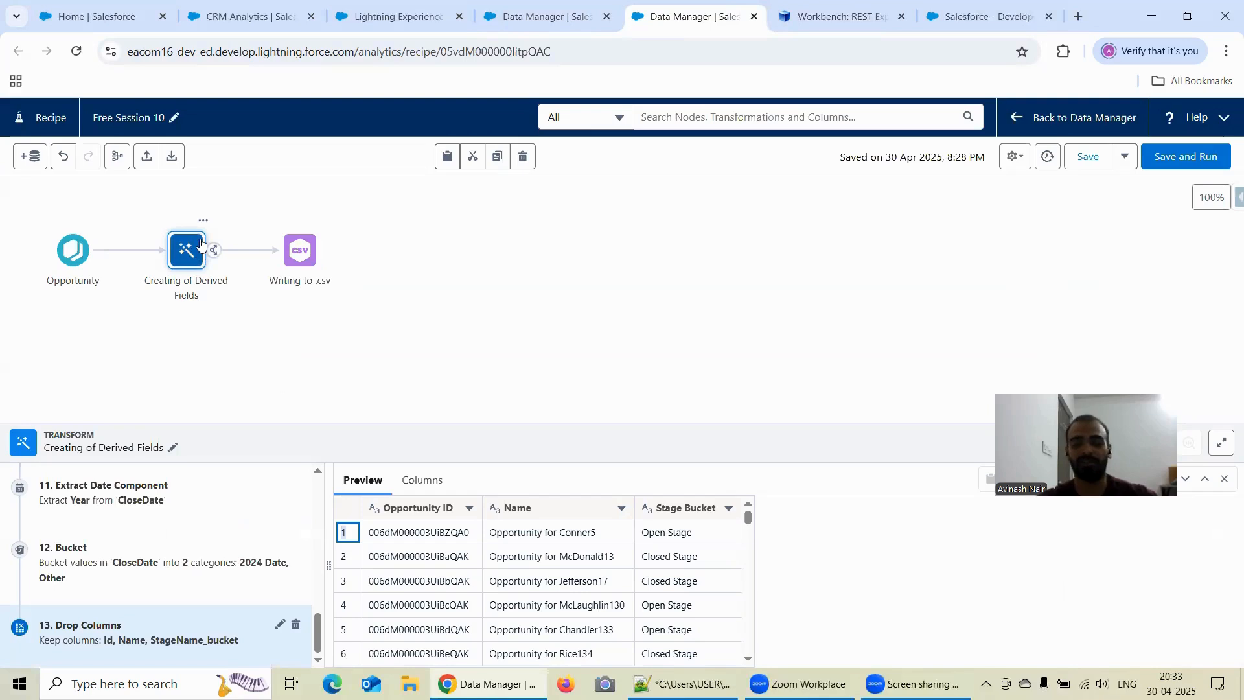
pyautogui.click(296, 261)
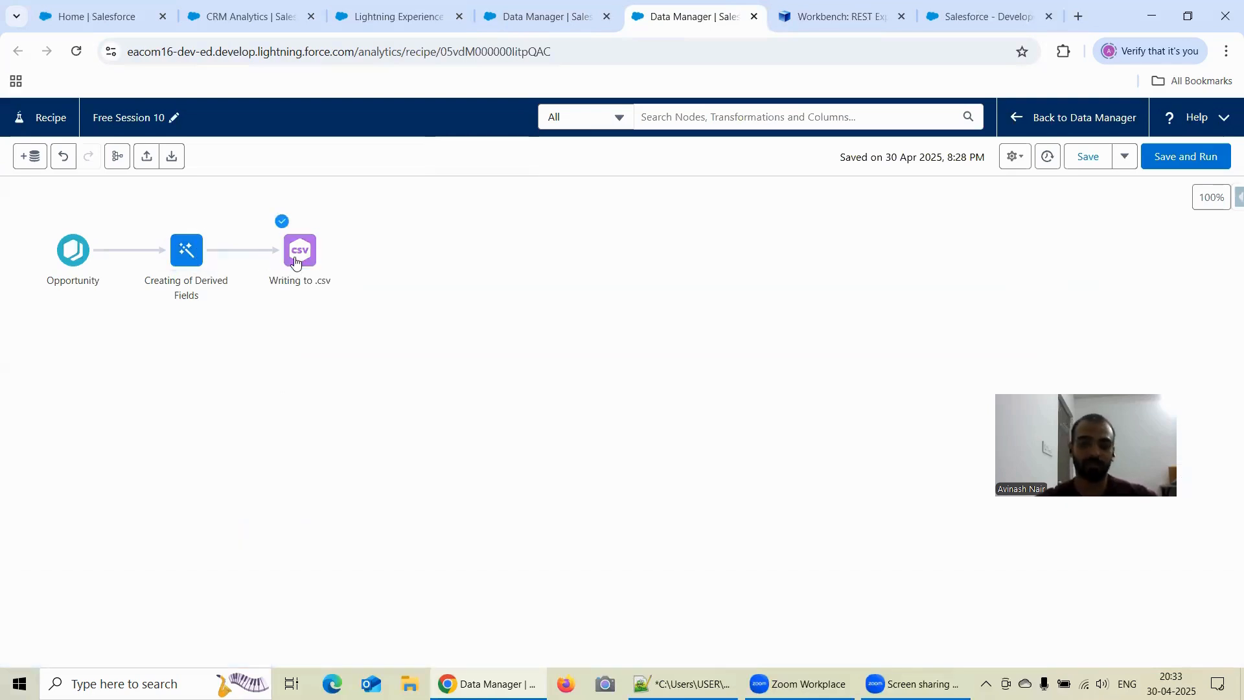
pyautogui.click(295, 261)
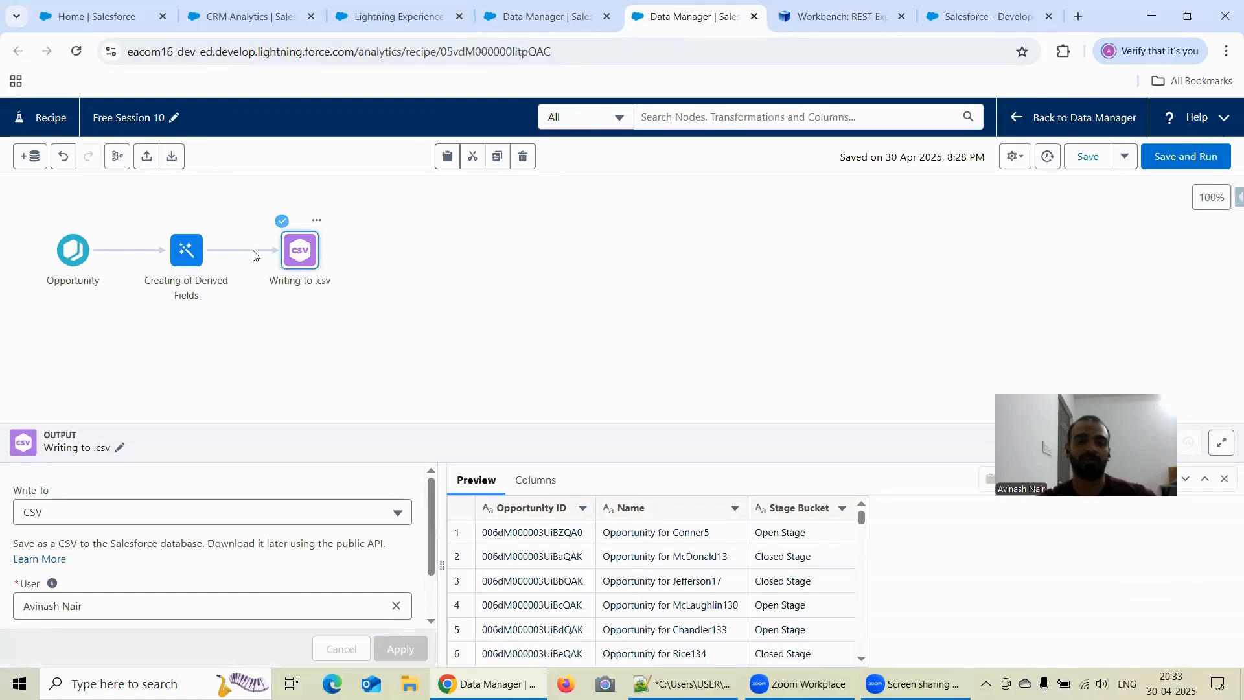
pyautogui.click(227, 251)
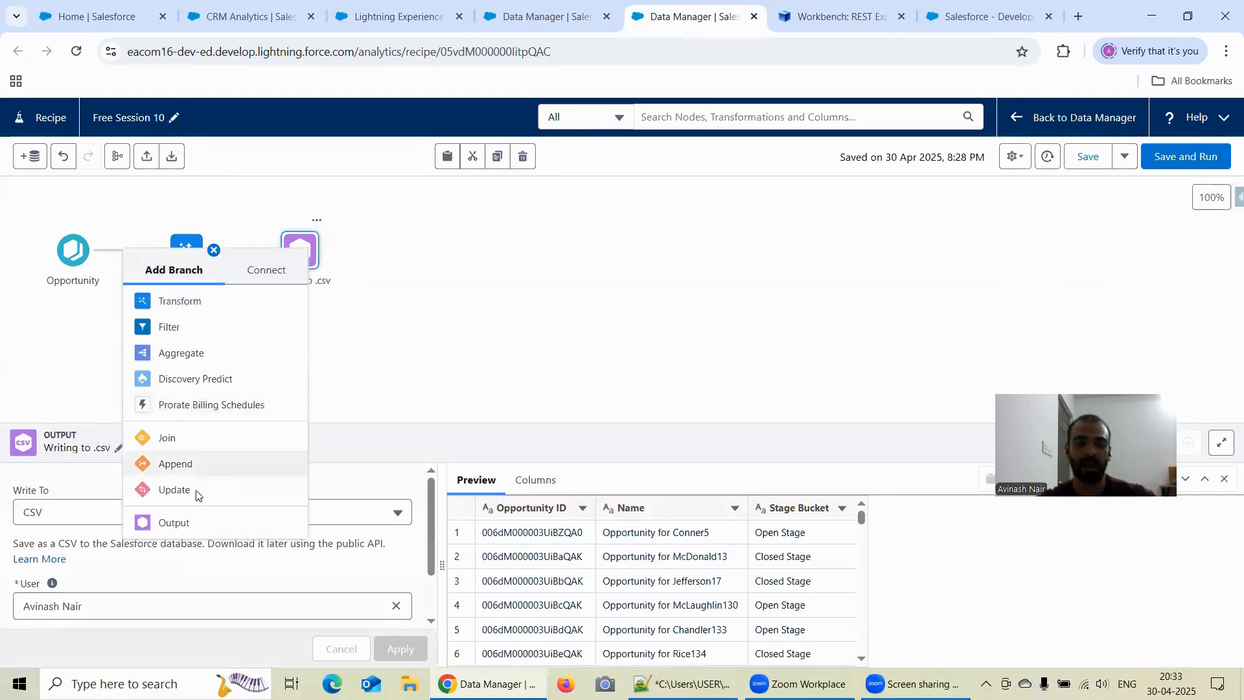
pyautogui.click(426, 332)
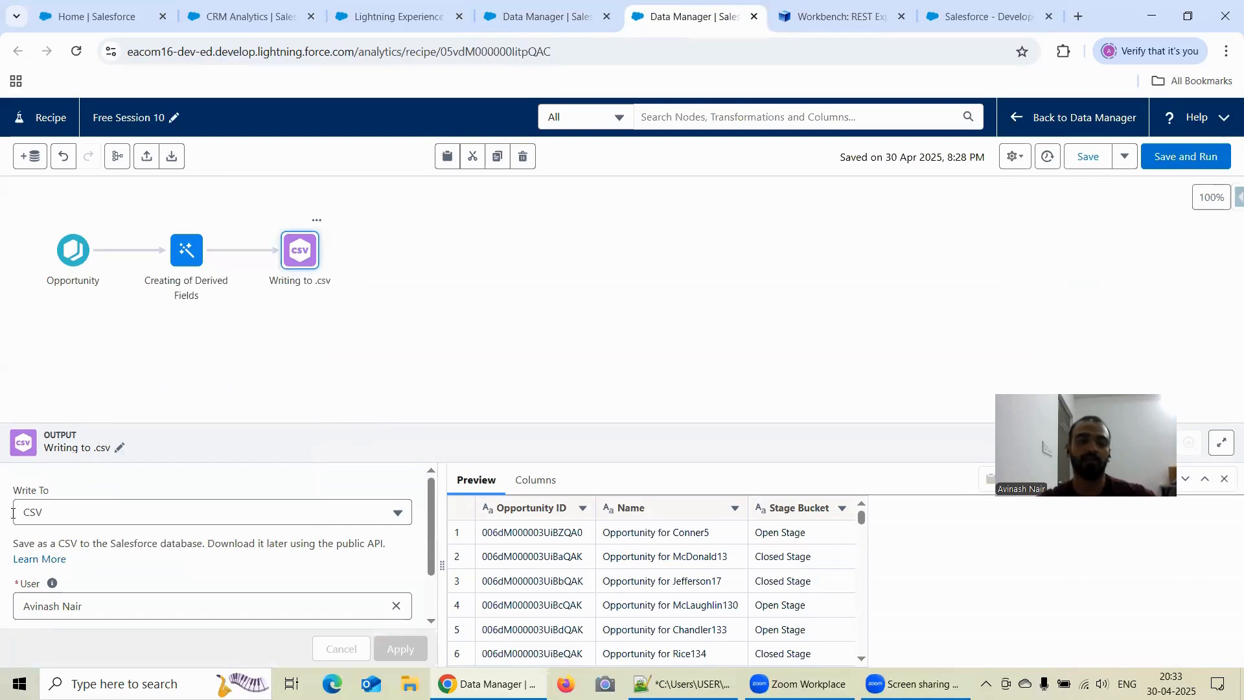
pyautogui.click(50, 512)
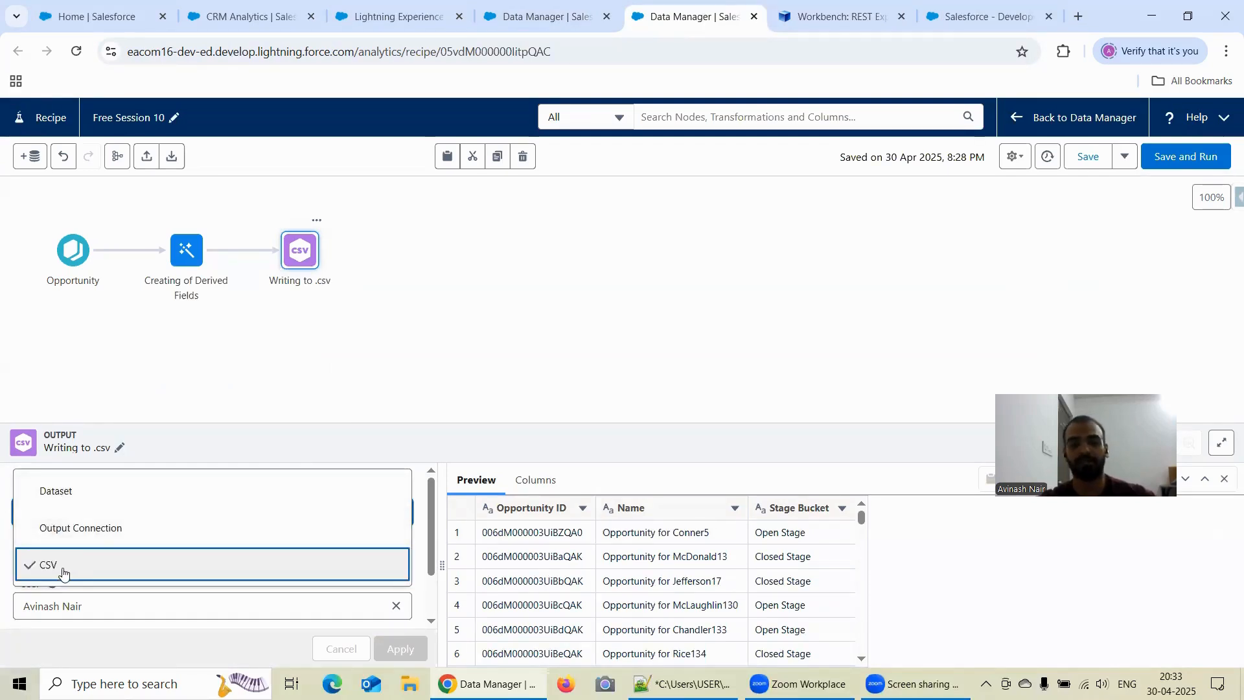
pyautogui.click(413, 482)
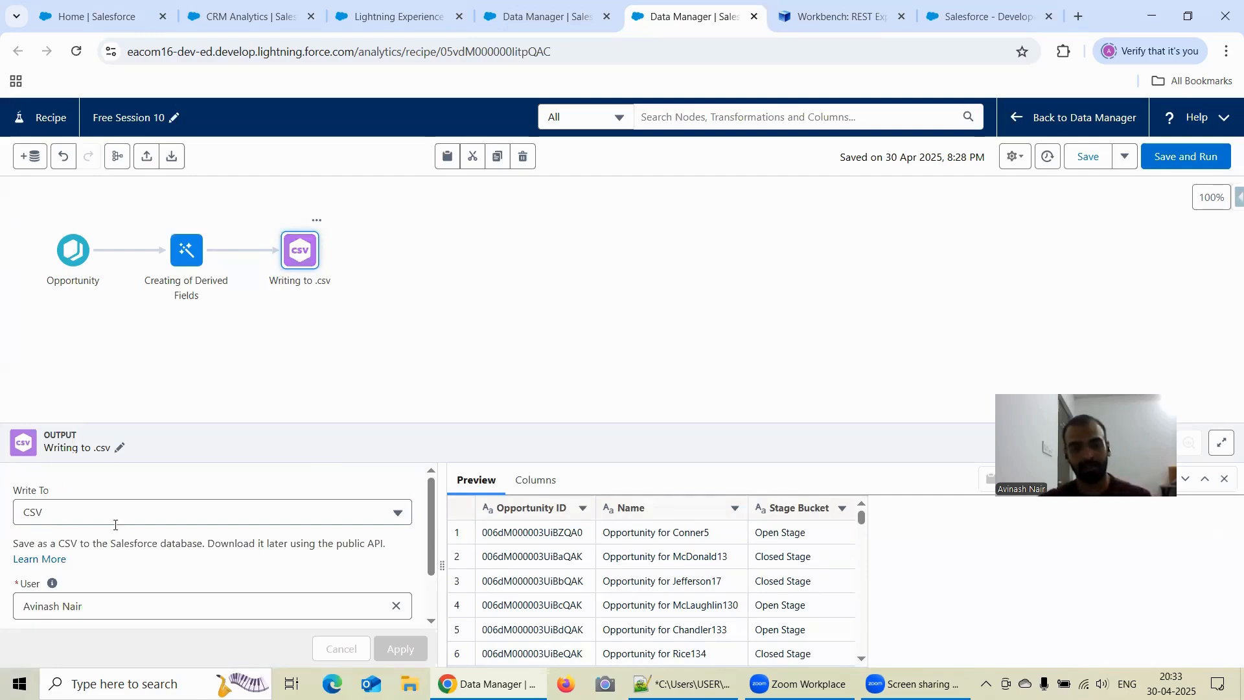
pyautogui.click(108, 503)
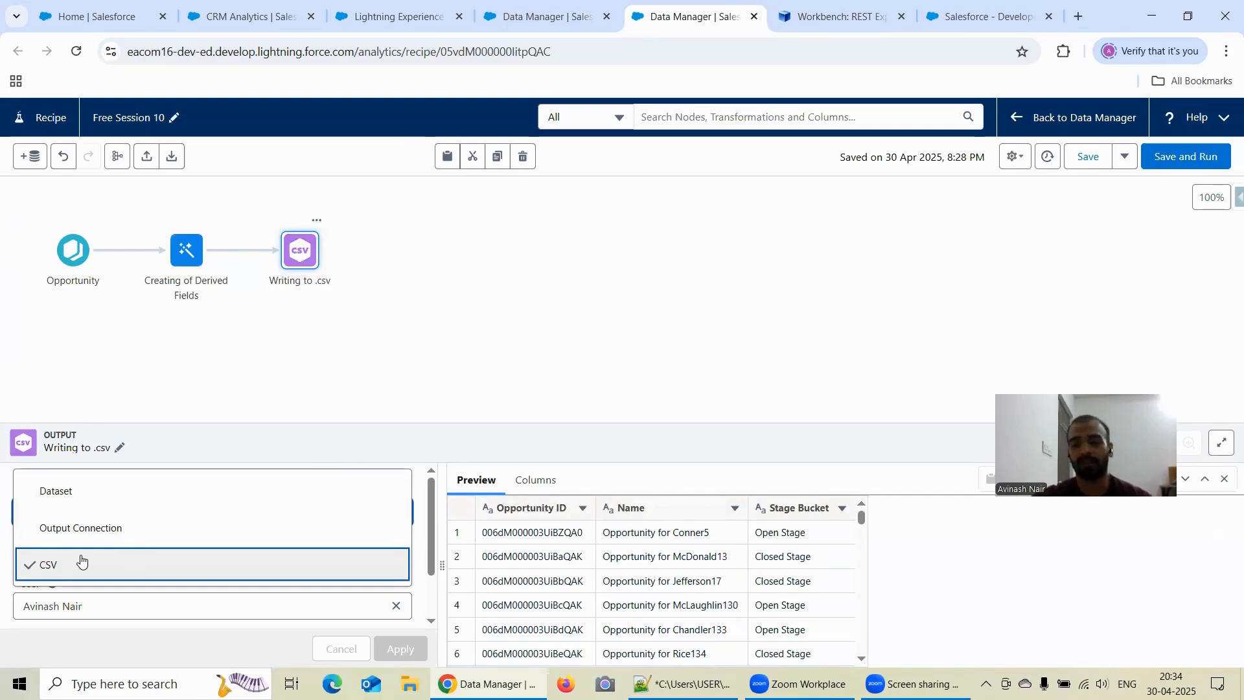
# - Close the Salesforce browser tab with the Insufficient Privileges page, staying on the Workbench REST Explorer
pyautogui.click(984, 23)
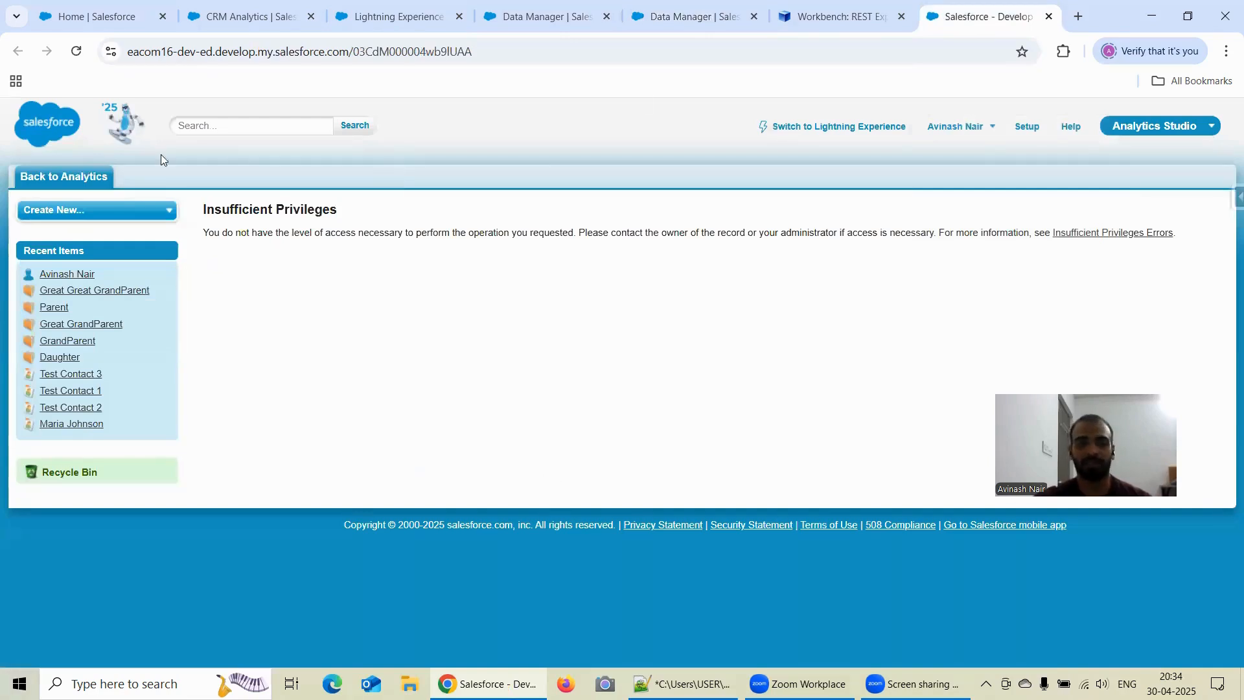
pyautogui.click(790, 24)
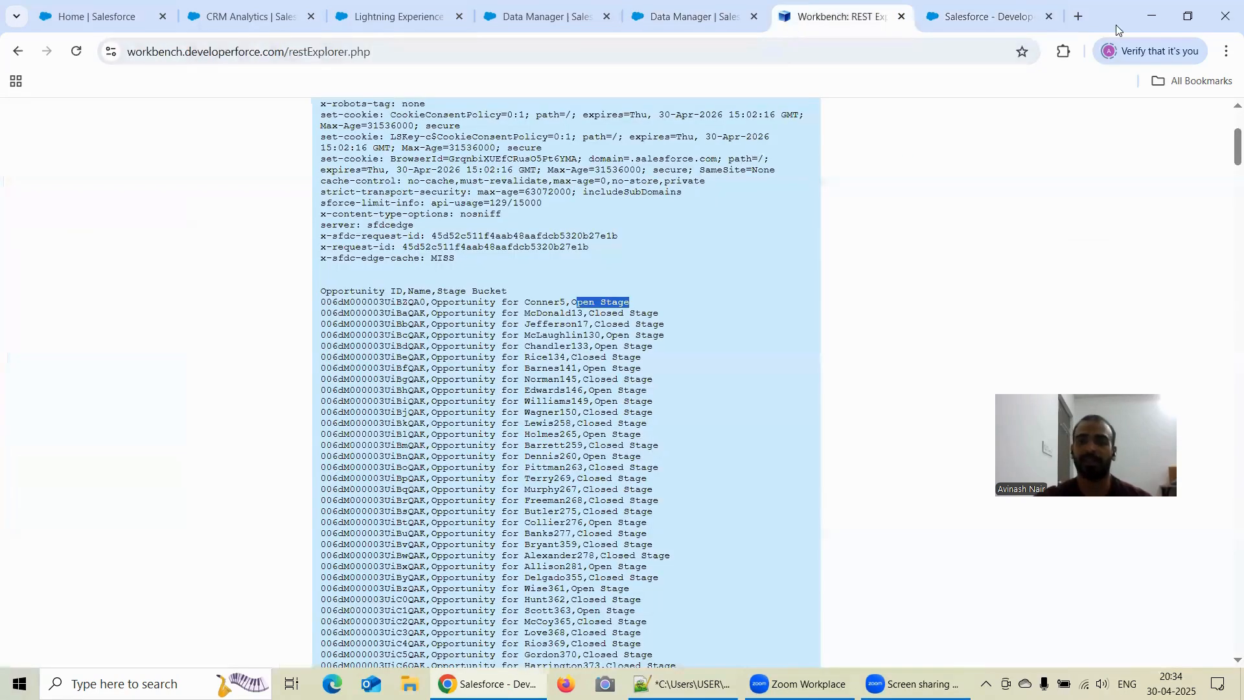
pyautogui.click(1049, 18)
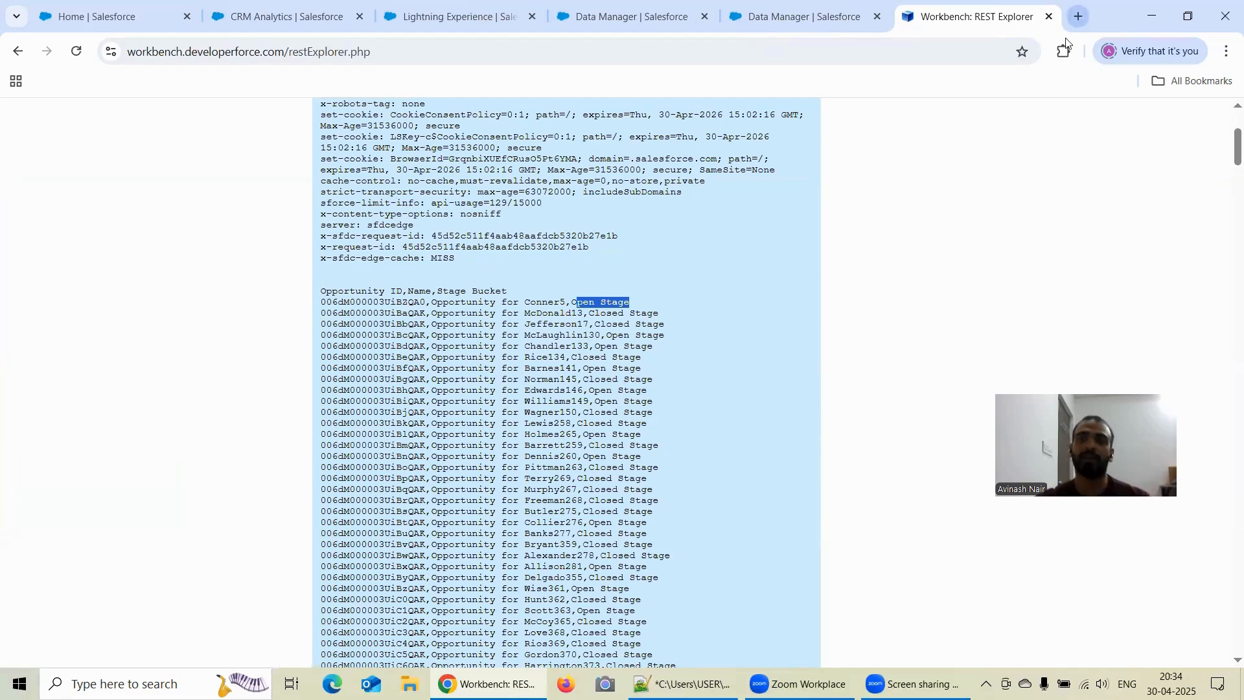
# - Search Google in a new tab for the export node in Einstein Analytics dataflows and open salesforceblogger.com's "Export your Einstein Analytics datasets" article
pyautogui.click(1079, 16)
pyautogui.click(440, 333)
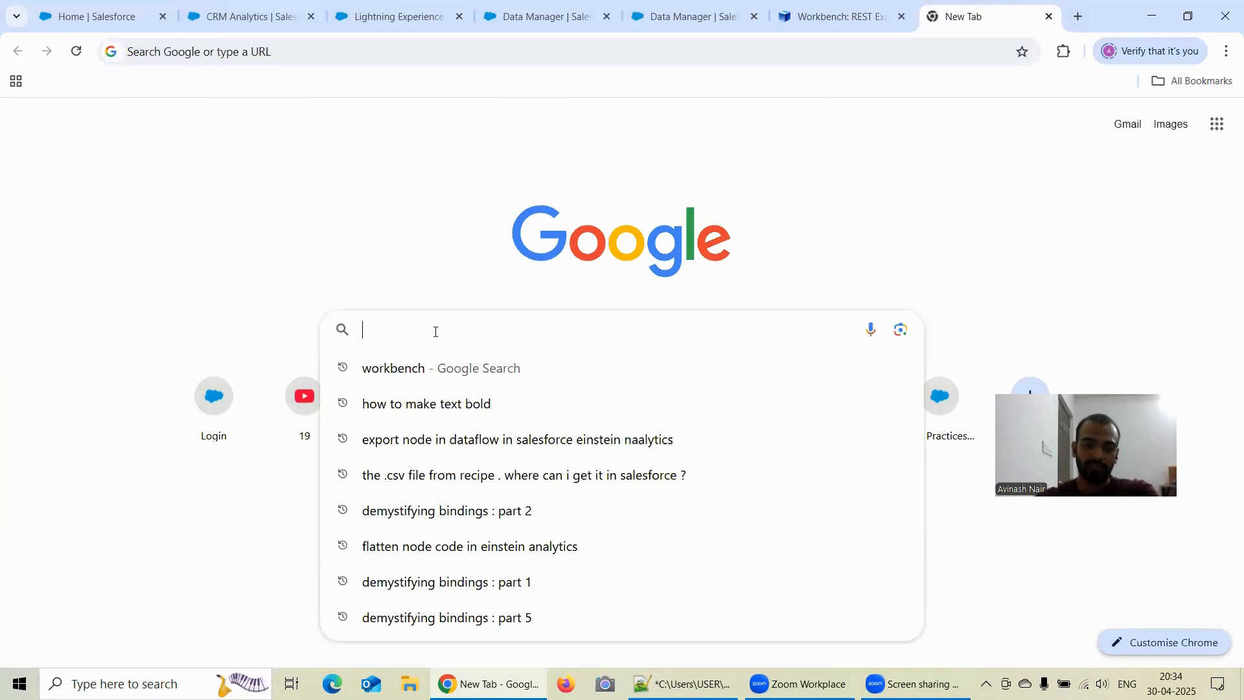
pyautogui.click(458, 438)
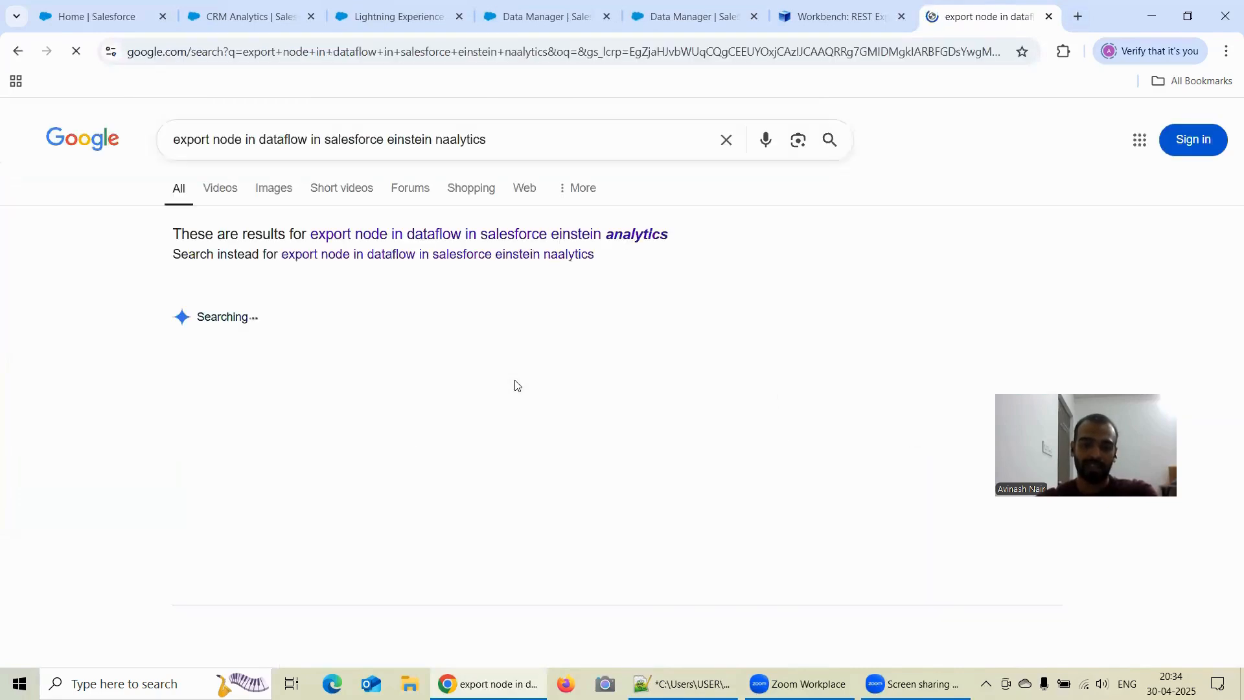
pyautogui.scroll(-4, 320, 444)
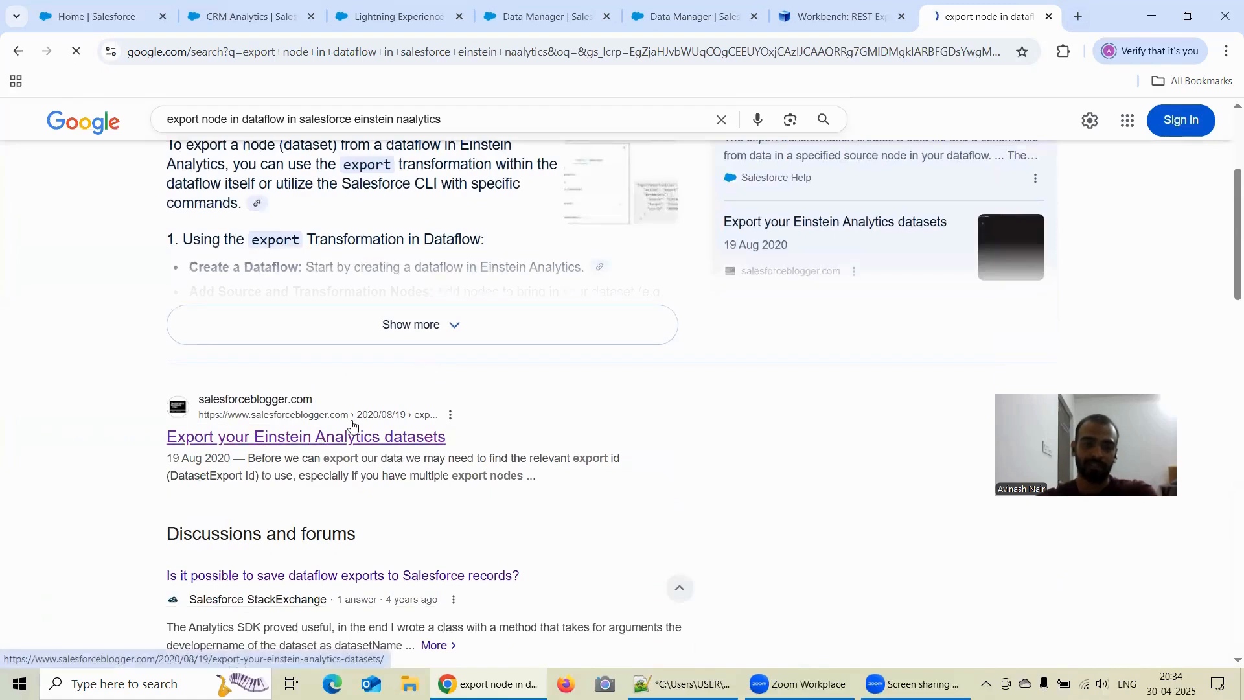
pyautogui.click(367, 438)
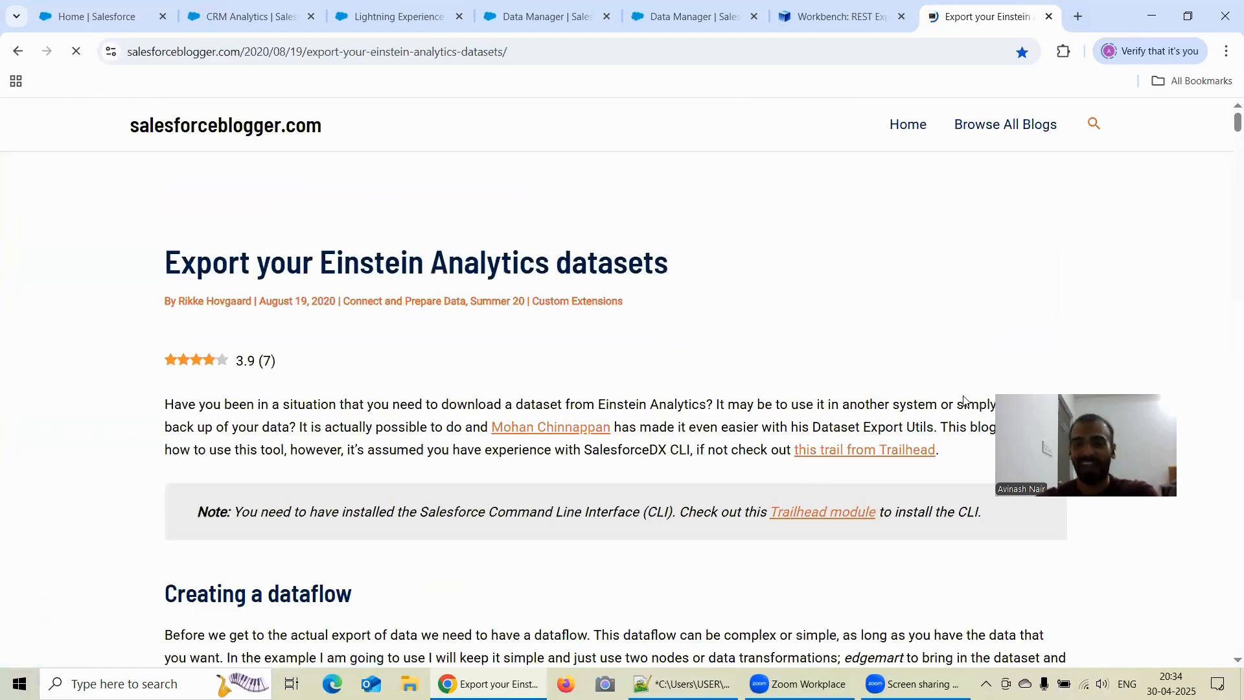
# - Skim the dataset export article from the dataflow creation section through the example for viewing available exports with the exportList command
pyautogui.scroll(-5, 956, 363)
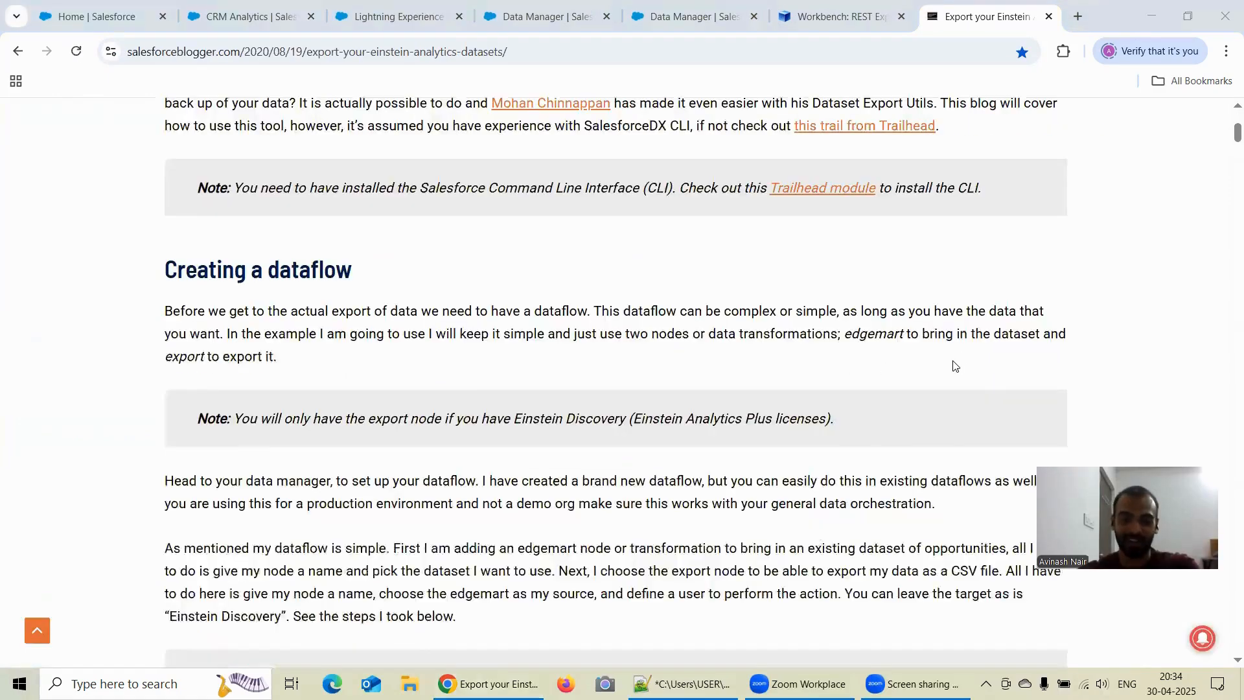
pyautogui.scroll(-7, 954, 366)
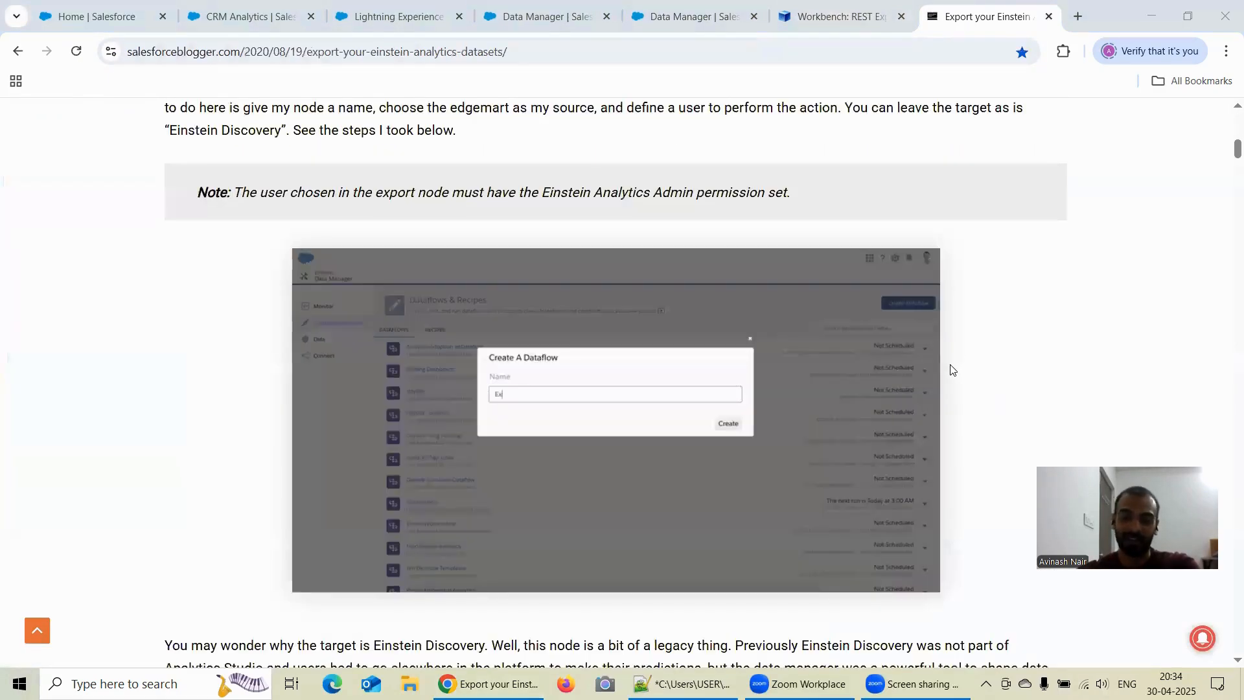
pyautogui.scroll(-7, 951, 369)
pyautogui.scroll(-14, 951, 364)
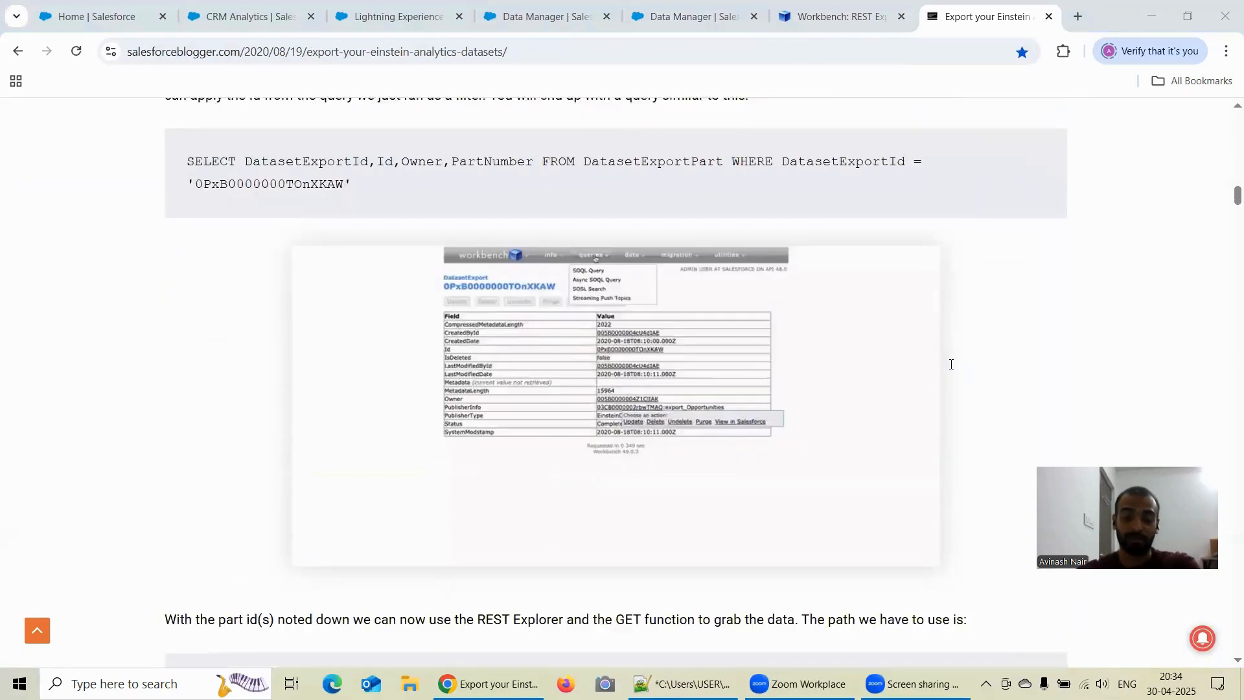
pyautogui.scroll(-18, 952, 364)
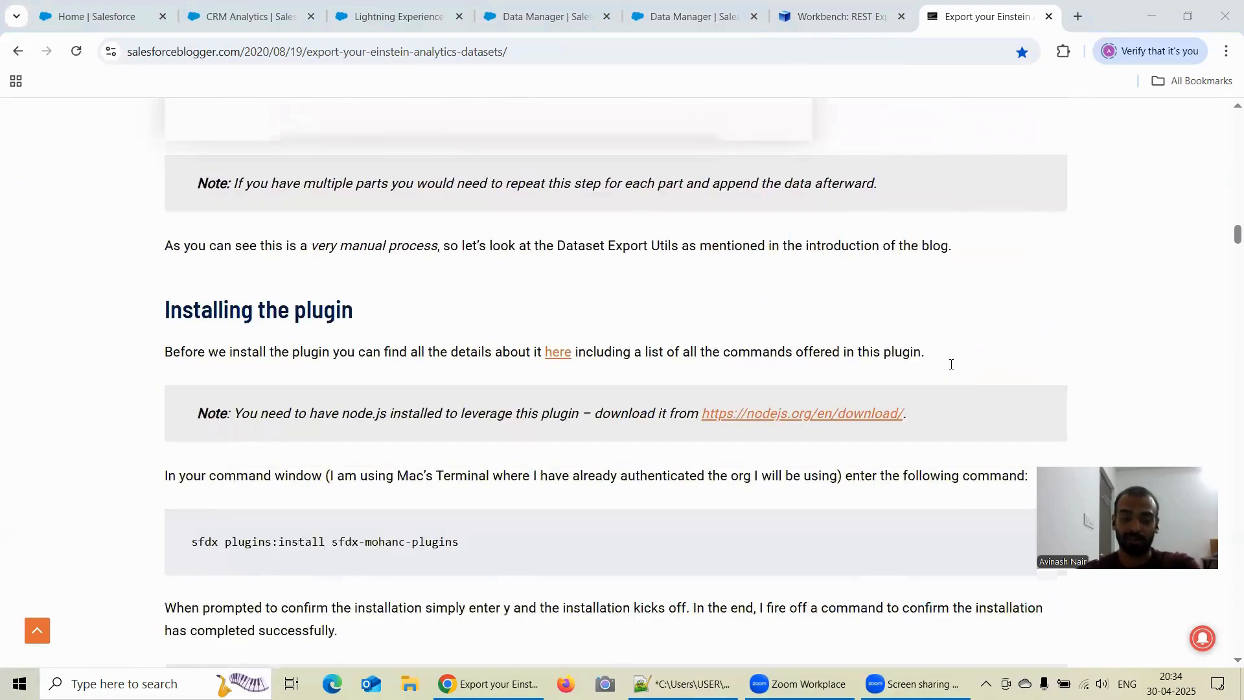
pyautogui.scroll(-15, 951, 364)
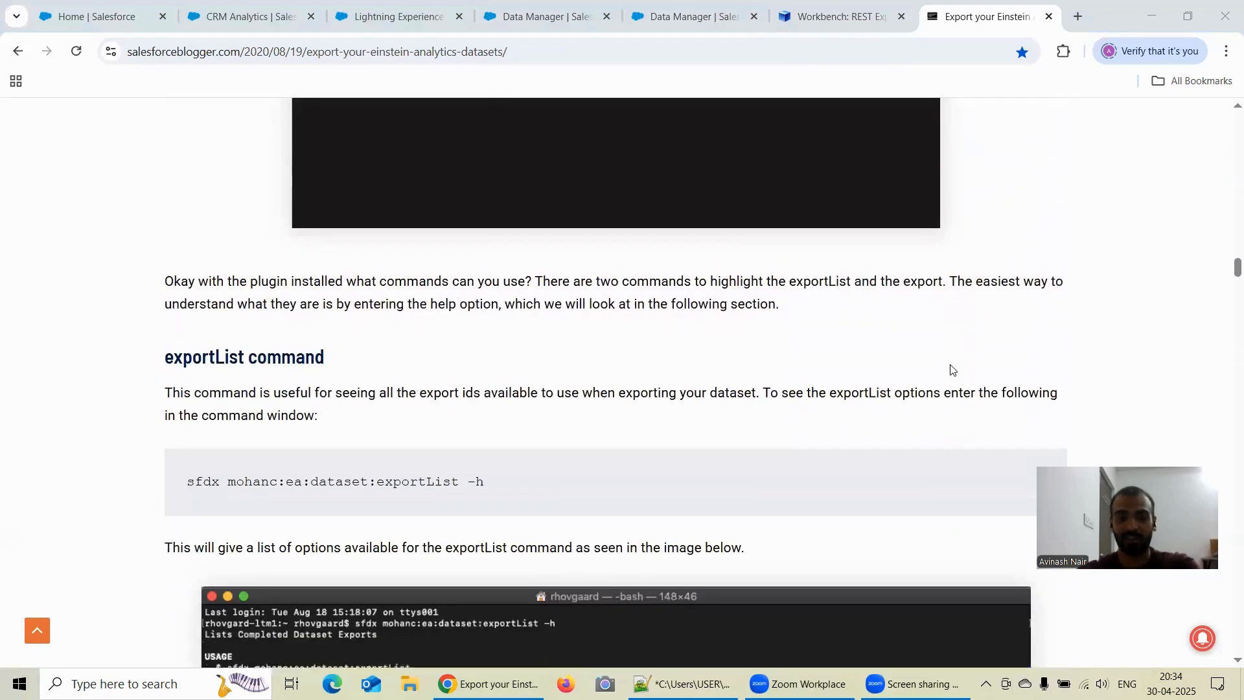
pyautogui.scroll(-9, 951, 369)
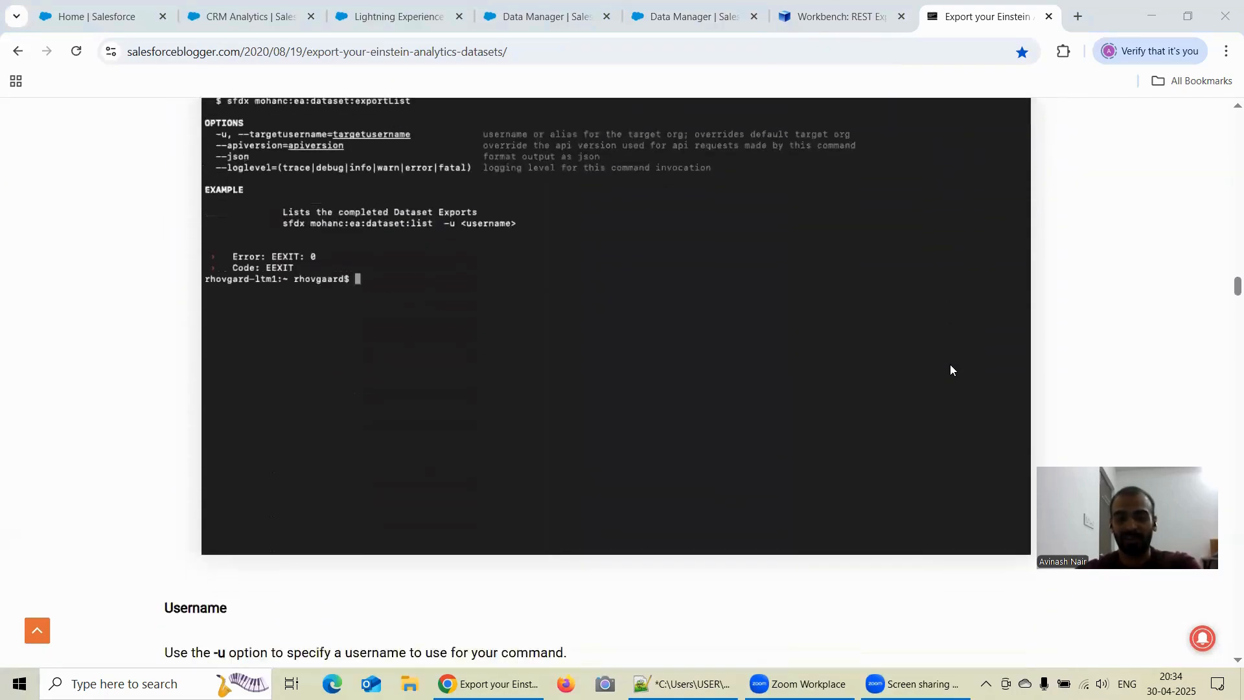
pyautogui.scroll(-12, 950, 364)
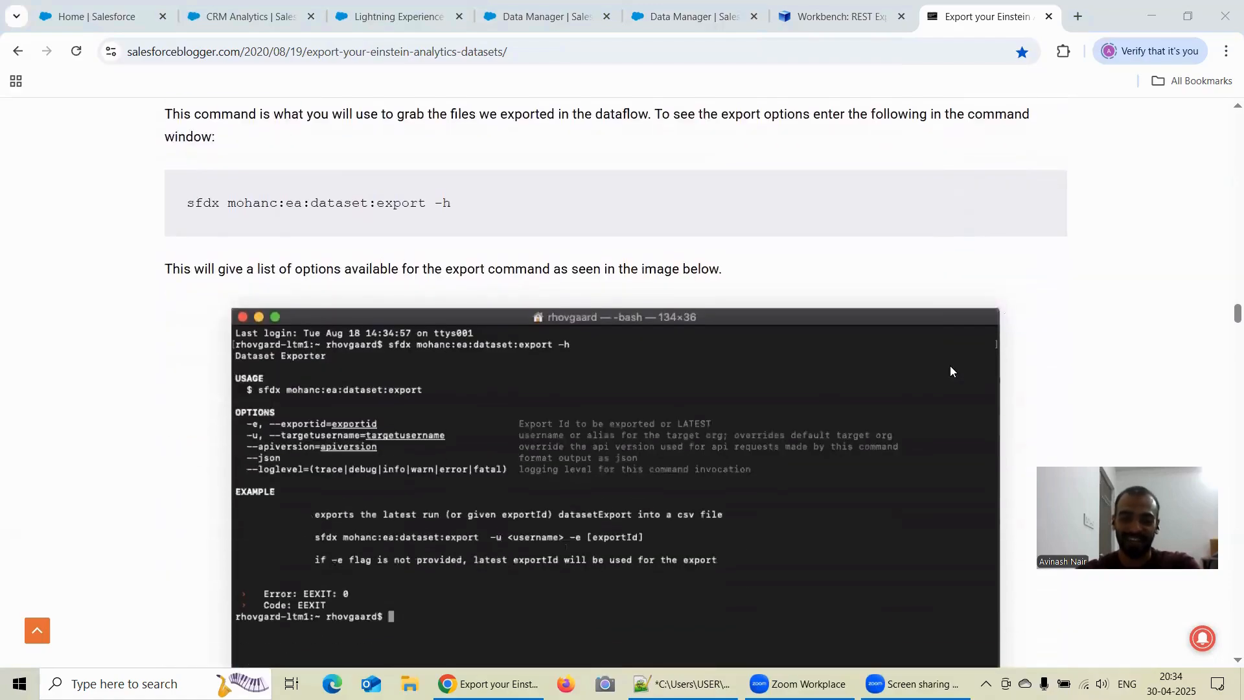
pyautogui.scroll(-11, 950, 371)
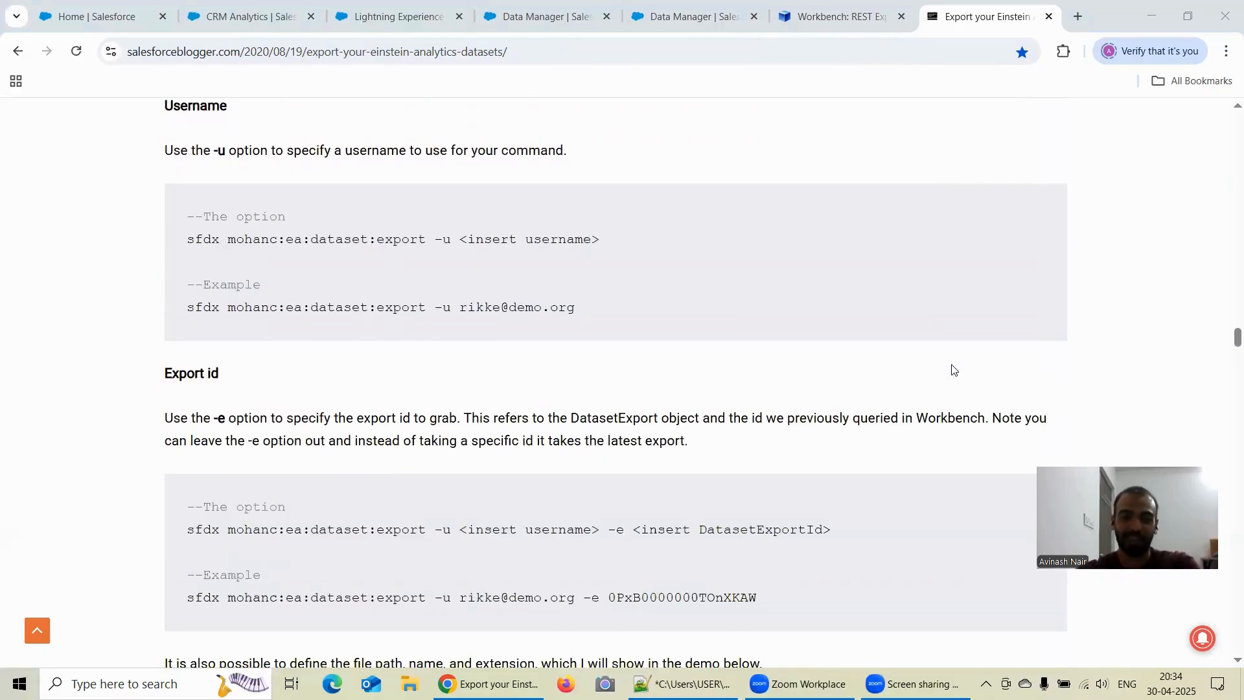
pyautogui.scroll(-10, 951, 369)
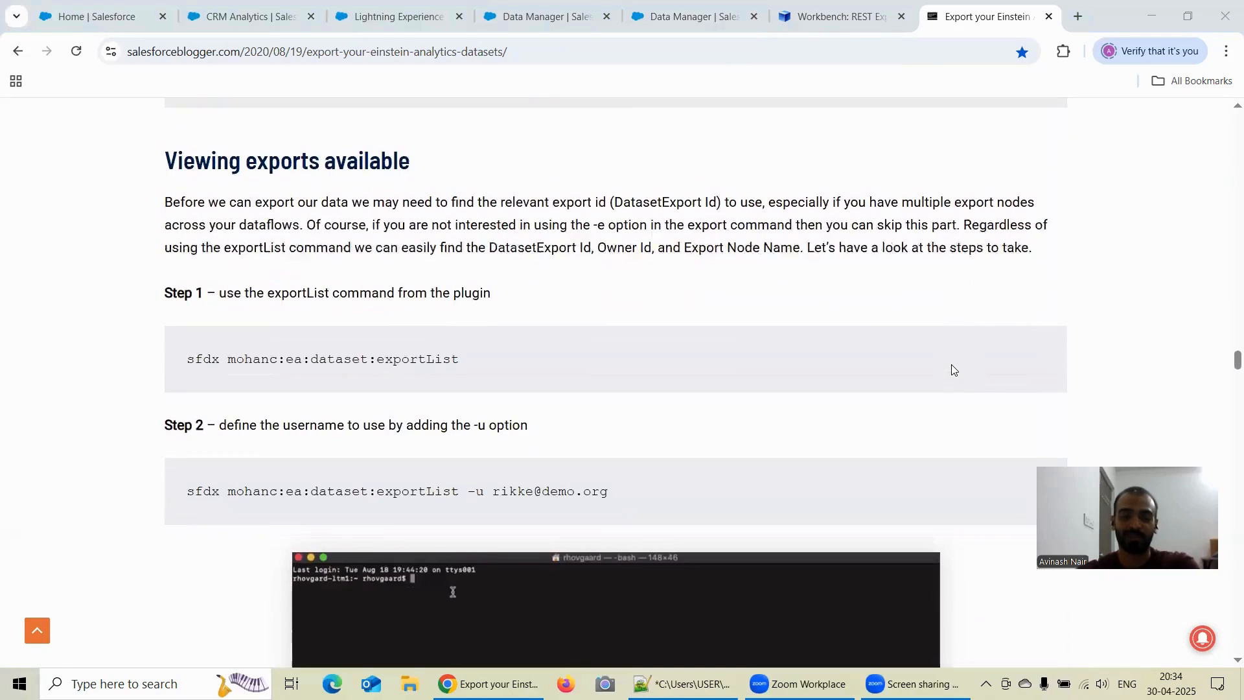
pyautogui.scroll(-2, 953, 370)
pyautogui.scroll(-2, 869, 362)
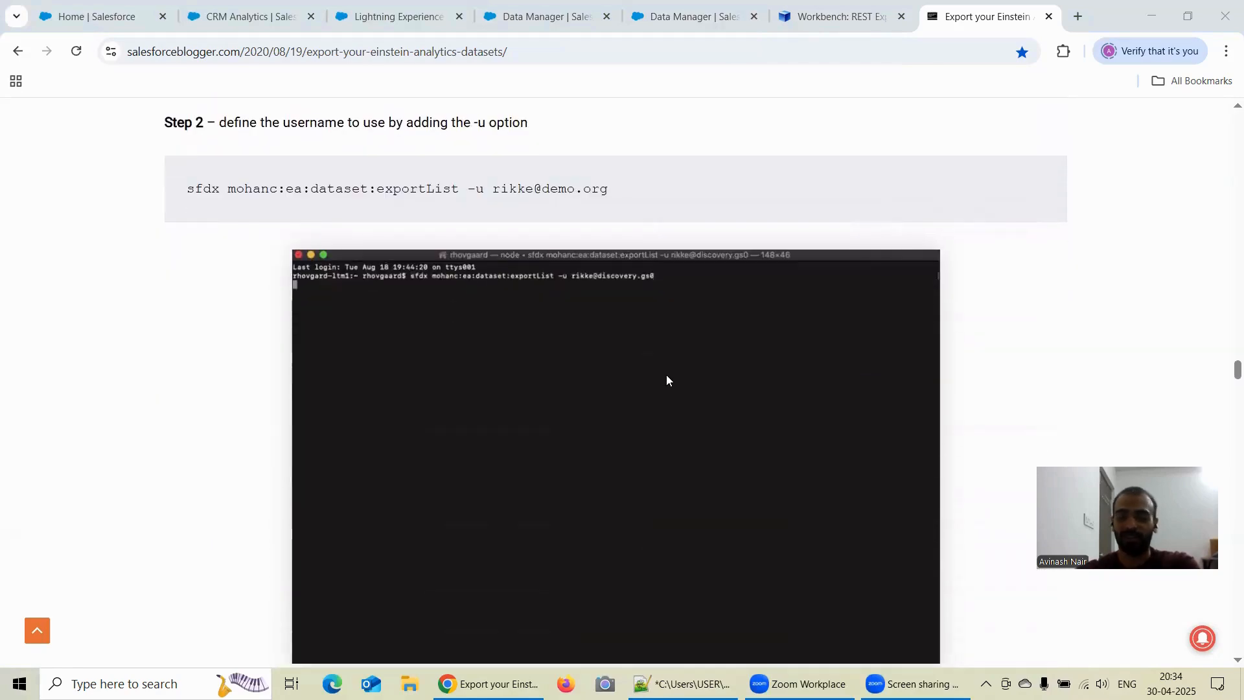
pyautogui.scroll(-1, 666, 381)
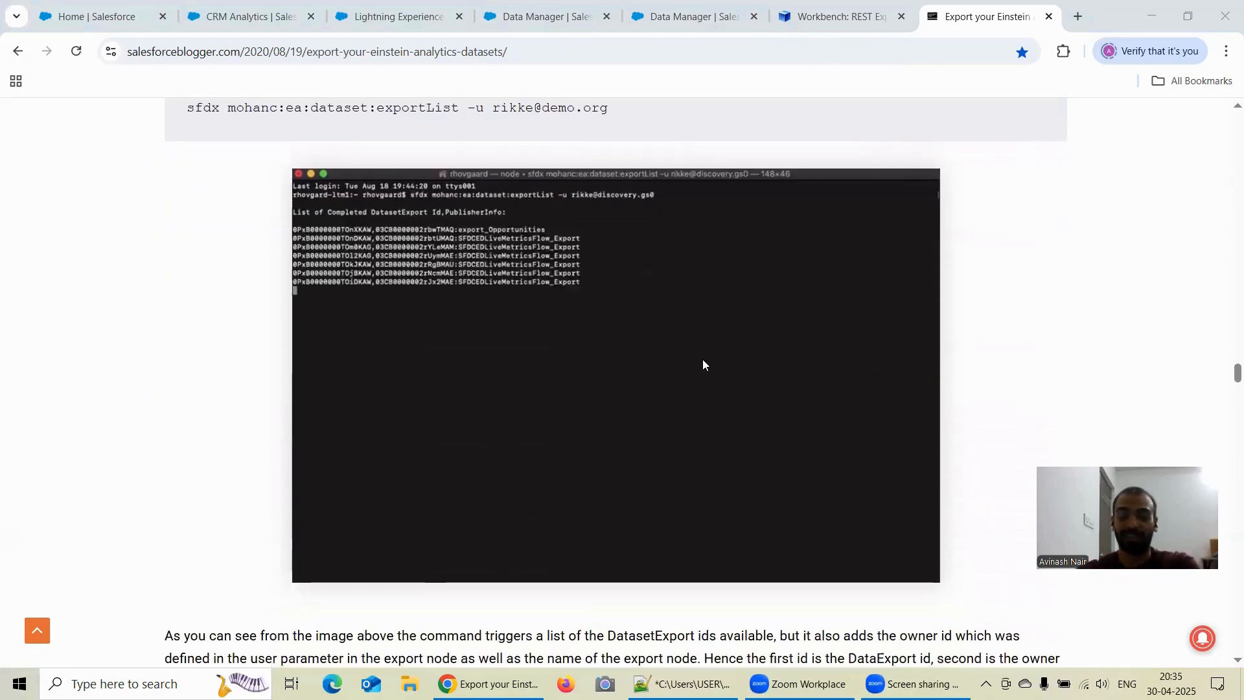
pyautogui.scroll(-3, 704, 360)
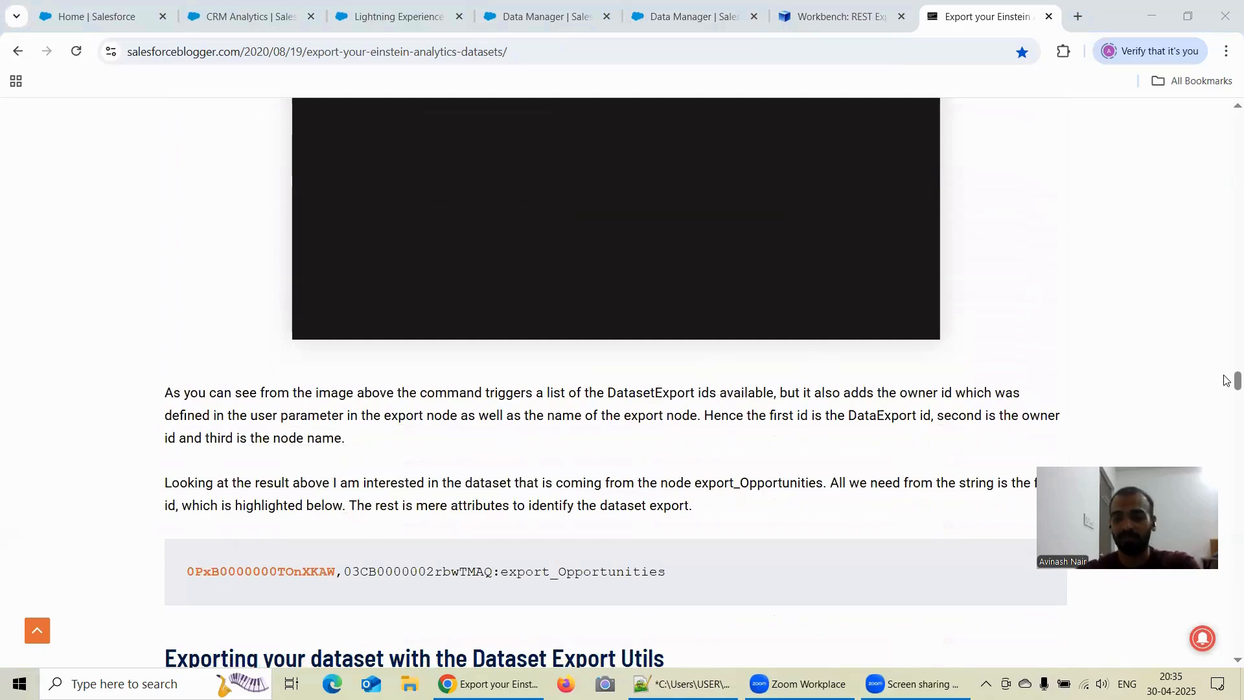
pyautogui.scroll(6, 1225, 381)
pyautogui.scroll(3, 1226, 220)
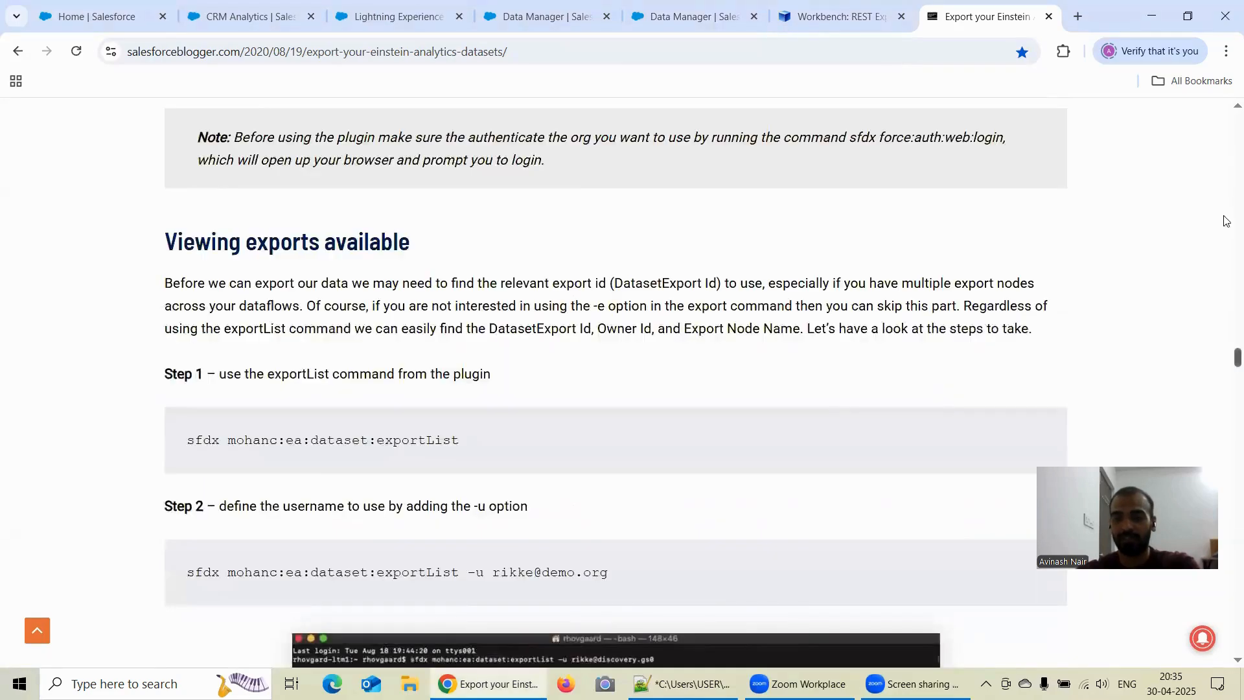
# - Return to the article's beginning and review its dataflow setup, DatasetExport queries in Workbench and REST Explorer path for retrieving the data
pyautogui.moveTo(1226, 221); pyautogui.dragTo(1226, 117)
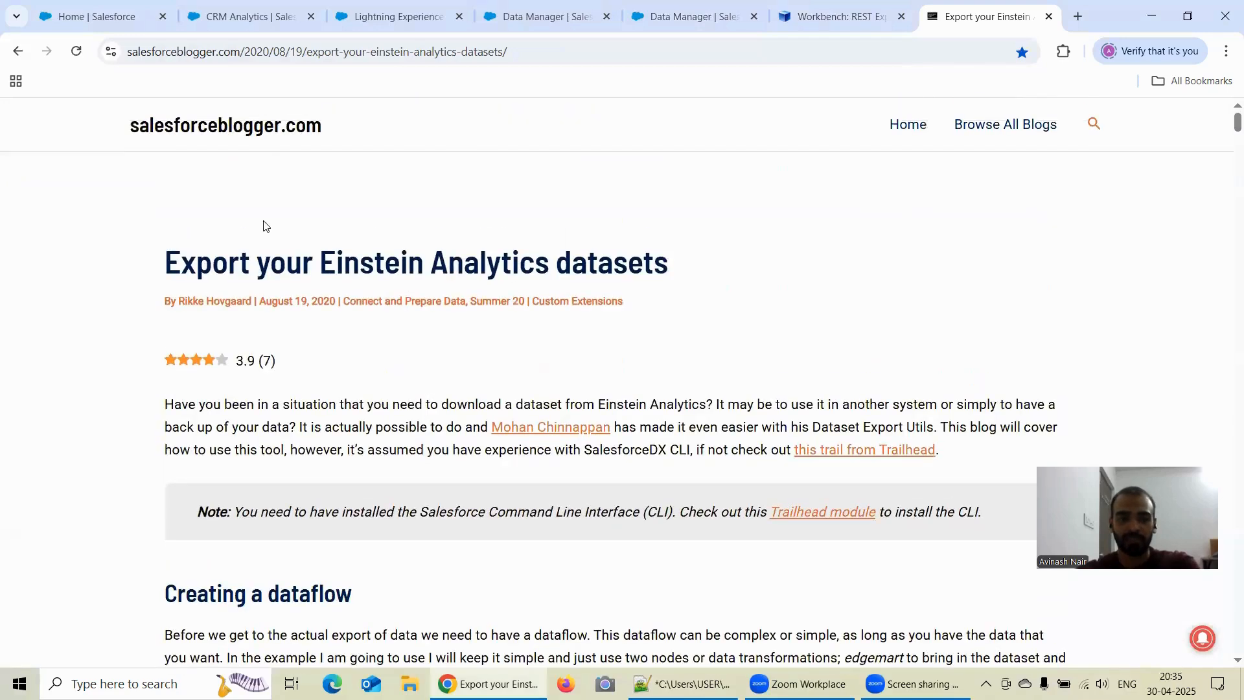
pyautogui.scroll(-3, 402, 341)
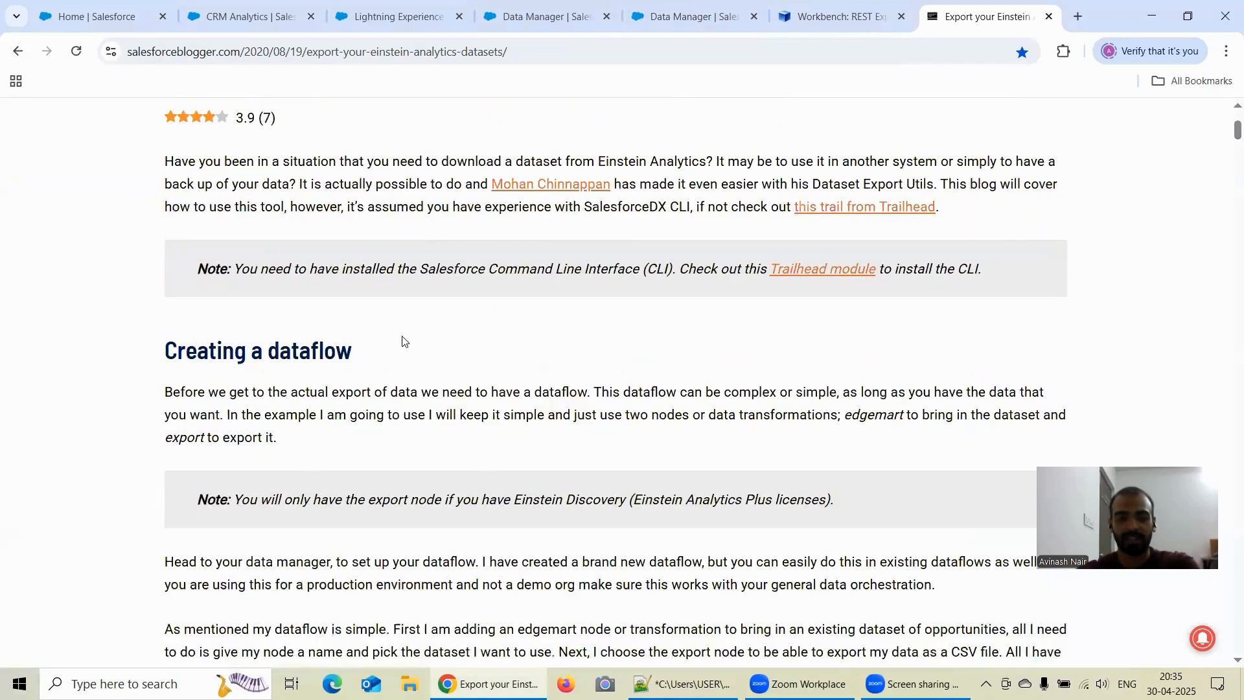
pyautogui.scroll(-15, 418, 337)
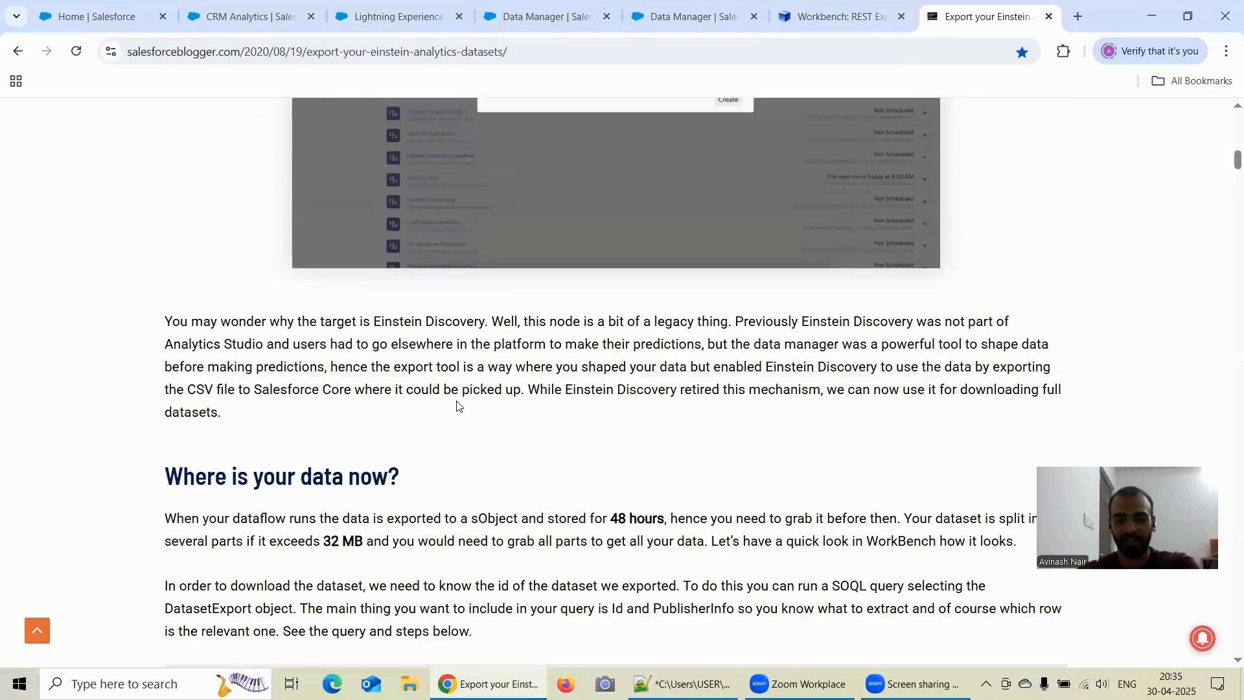
pyautogui.scroll(-3, 531, 400)
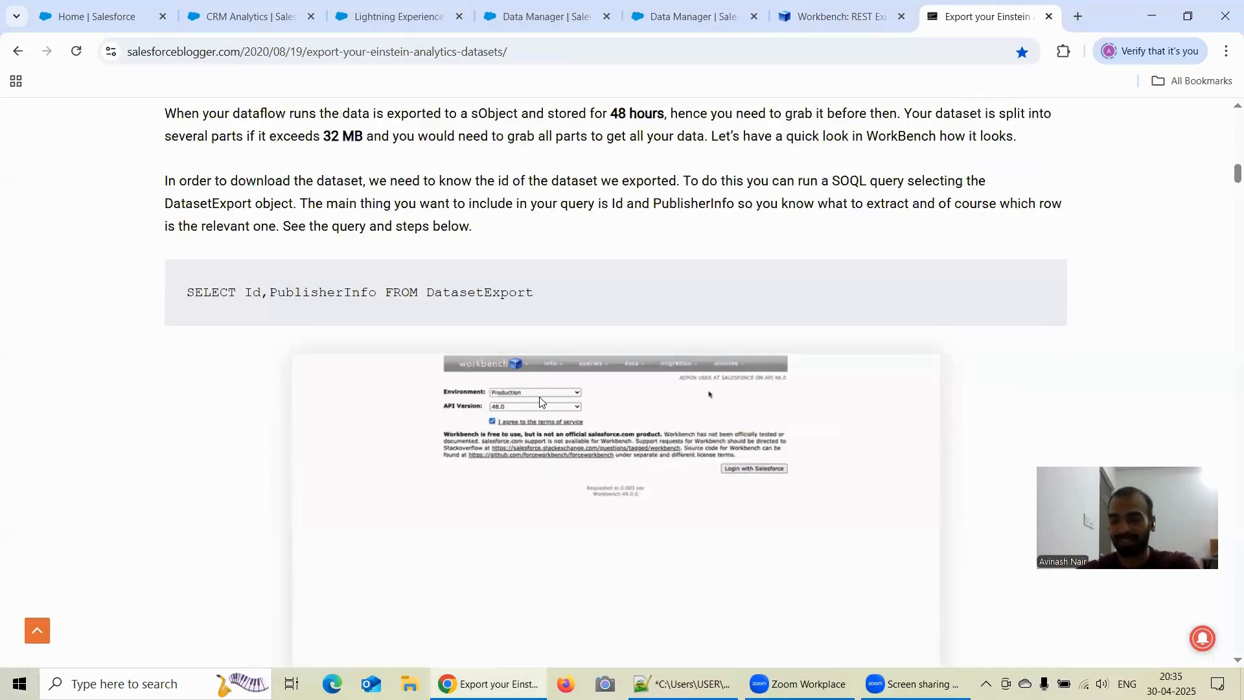
pyautogui.scroll(-8, 539, 401)
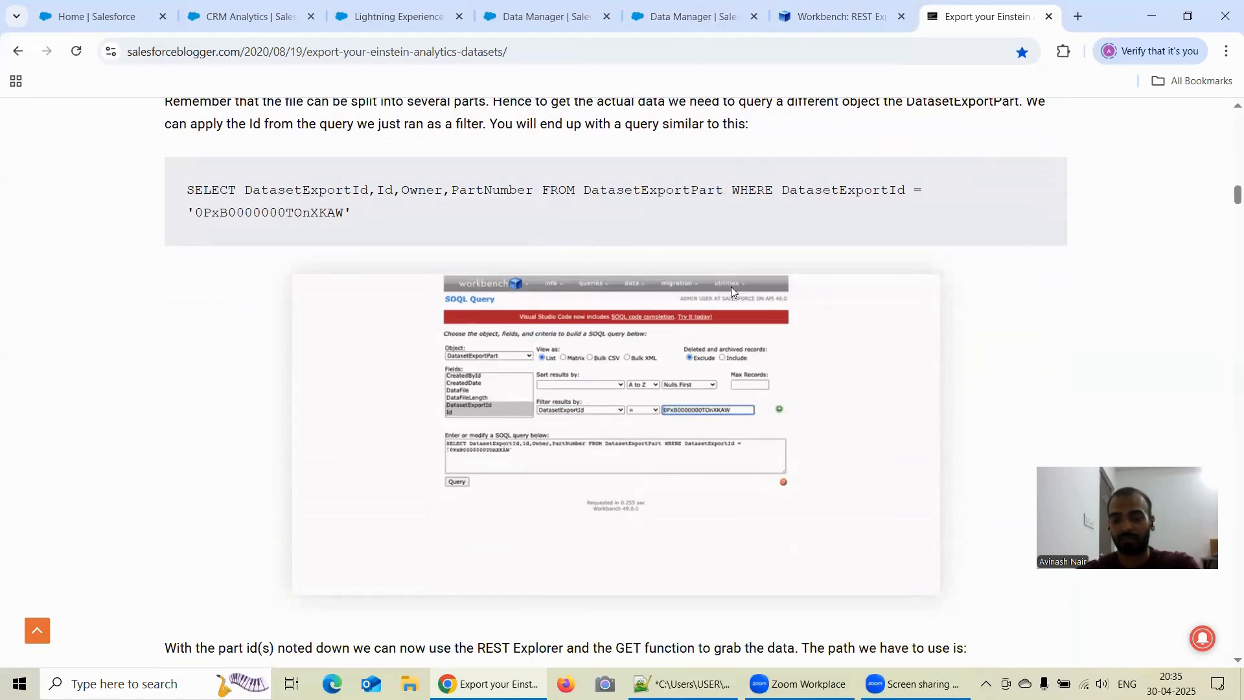
pyautogui.scroll(-7, 731, 288)
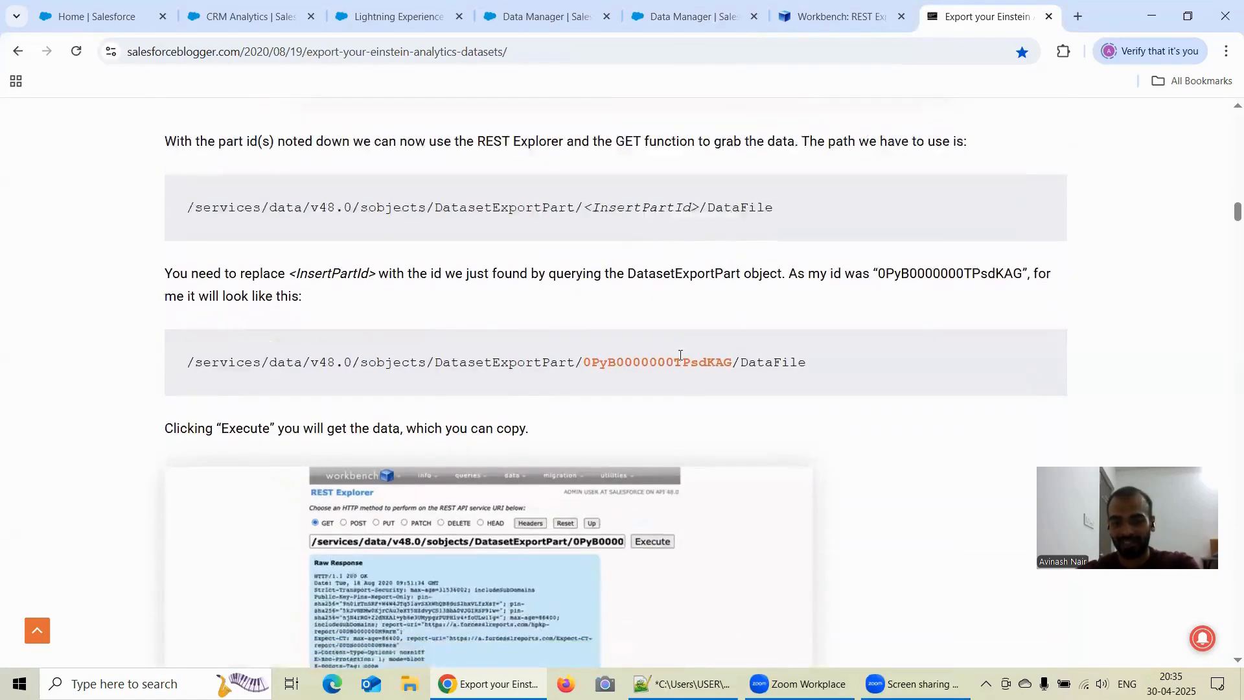
pyautogui.scroll(-2, 443, 497)
pyautogui.scroll(-3, 398, 531)
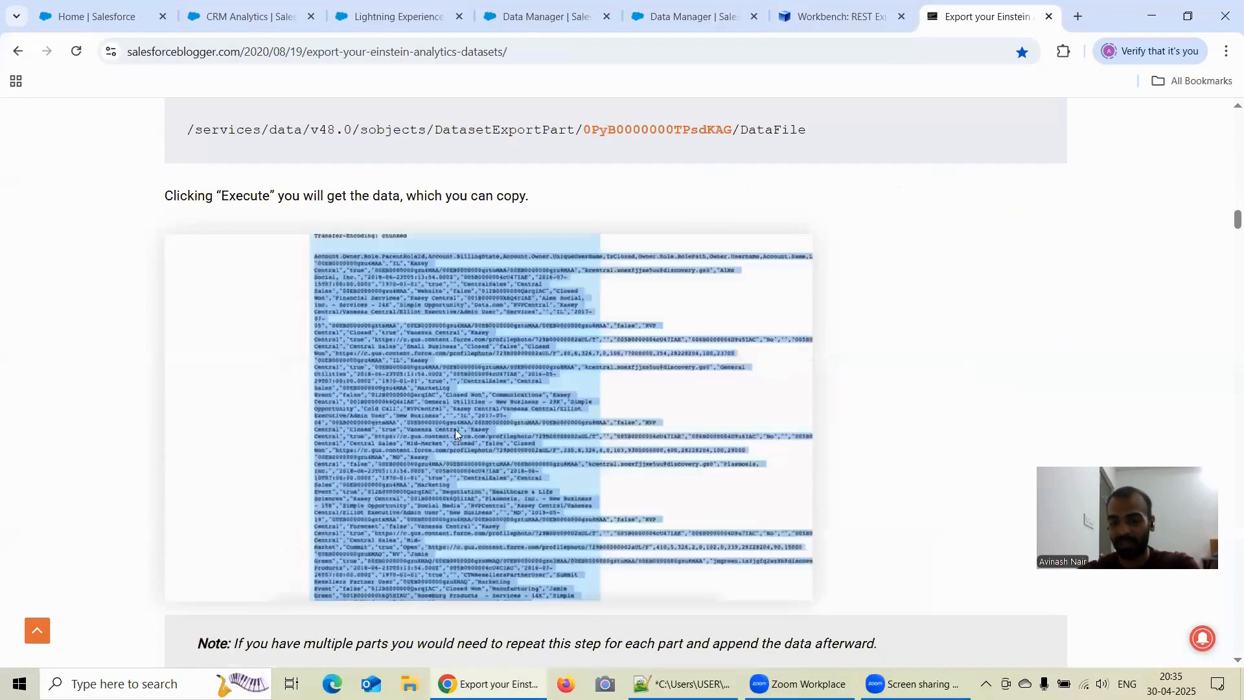
pyautogui.scroll(-3, 498, 441)
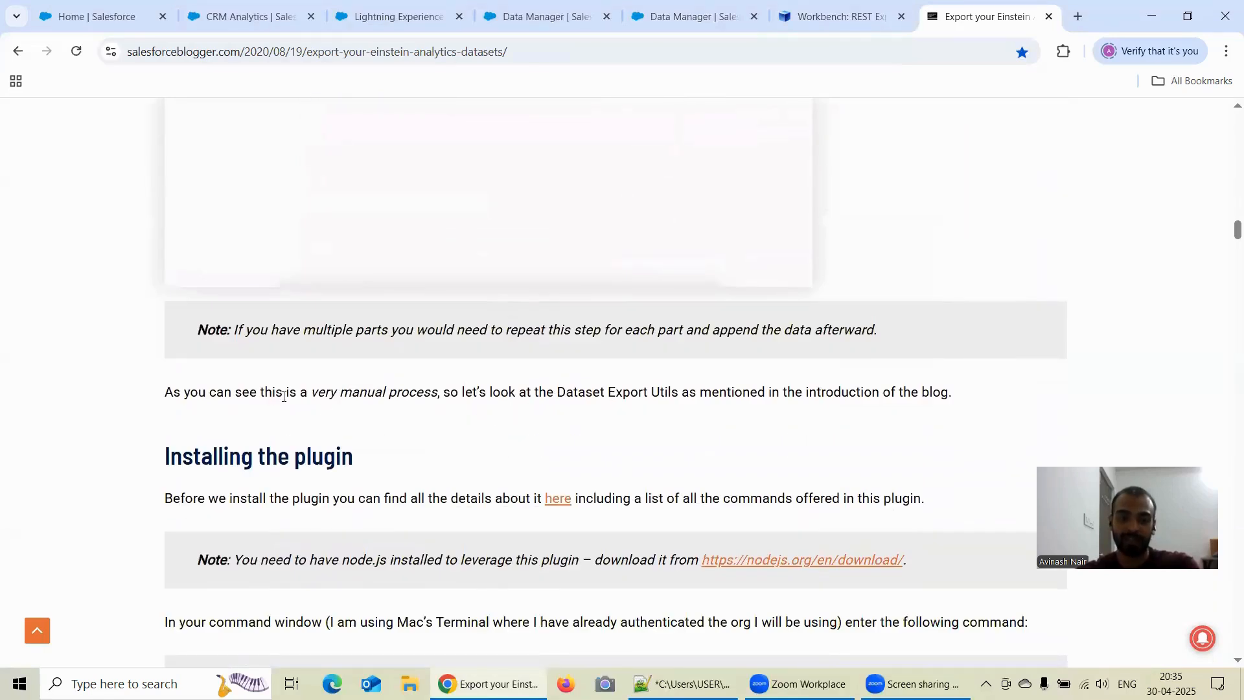
# - Review the article's introduction to Dataset Export Utils and its instructions for installing the sfdx-mohanc-plugins plugin
pyautogui.moveTo(459, 391); pyautogui.dragTo(689, 392)
pyautogui.click(690, 393)
pyautogui.scroll(-2, 691, 410)
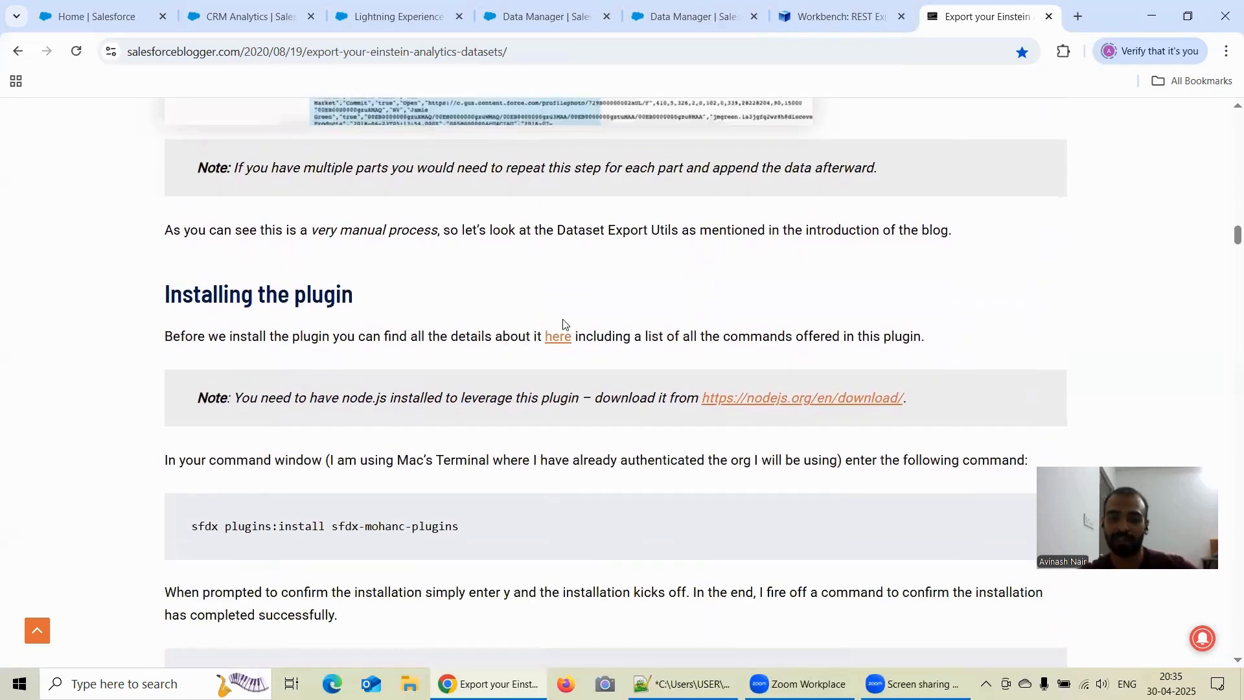
pyautogui.scroll(-3, 661, 361)
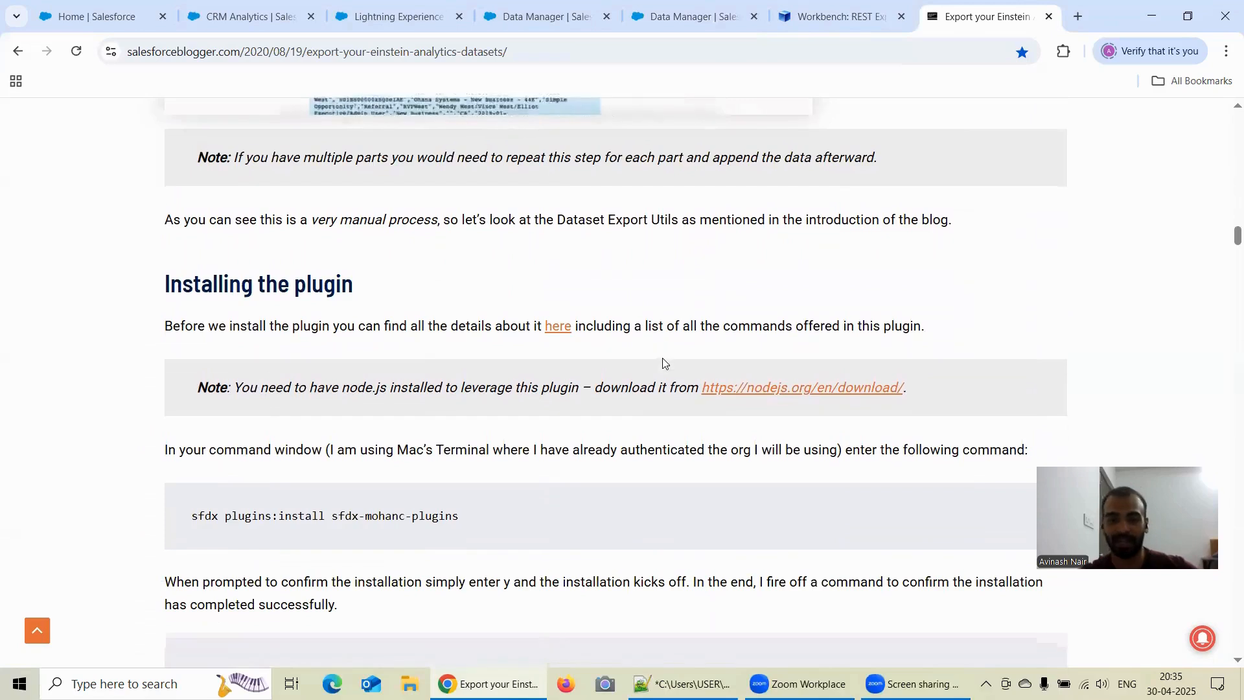
pyautogui.scroll(1, 664, 363)
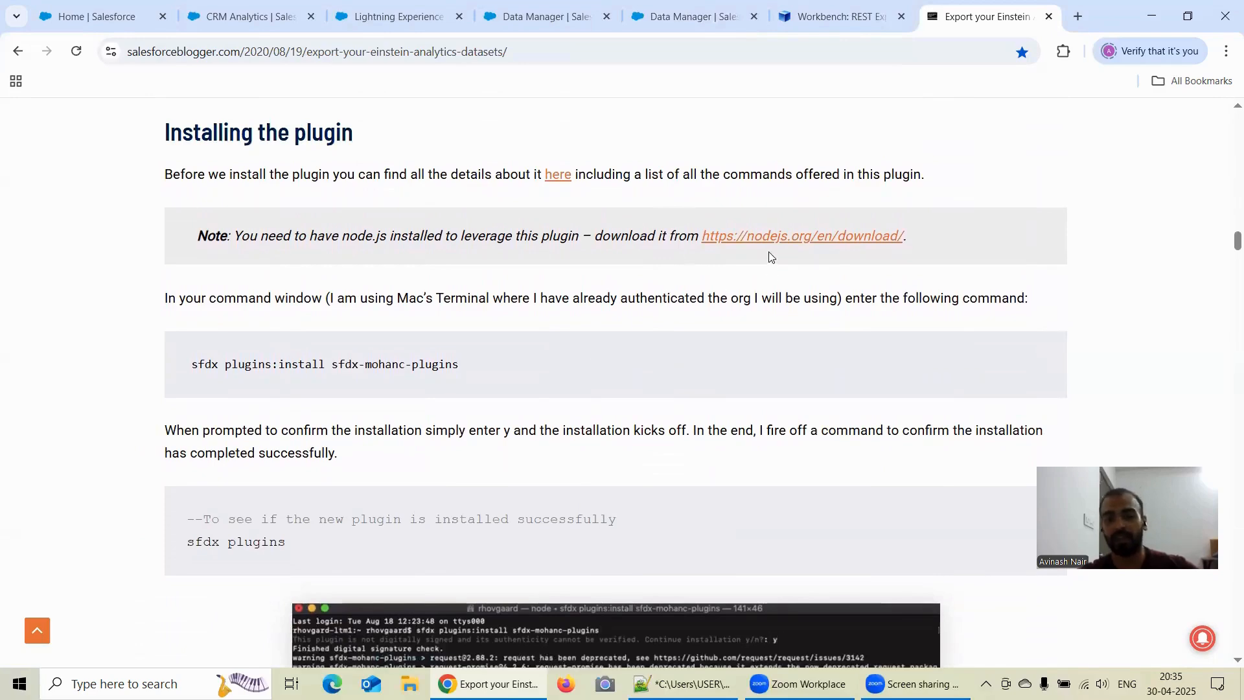
pyautogui.scroll(-5, 704, 357)
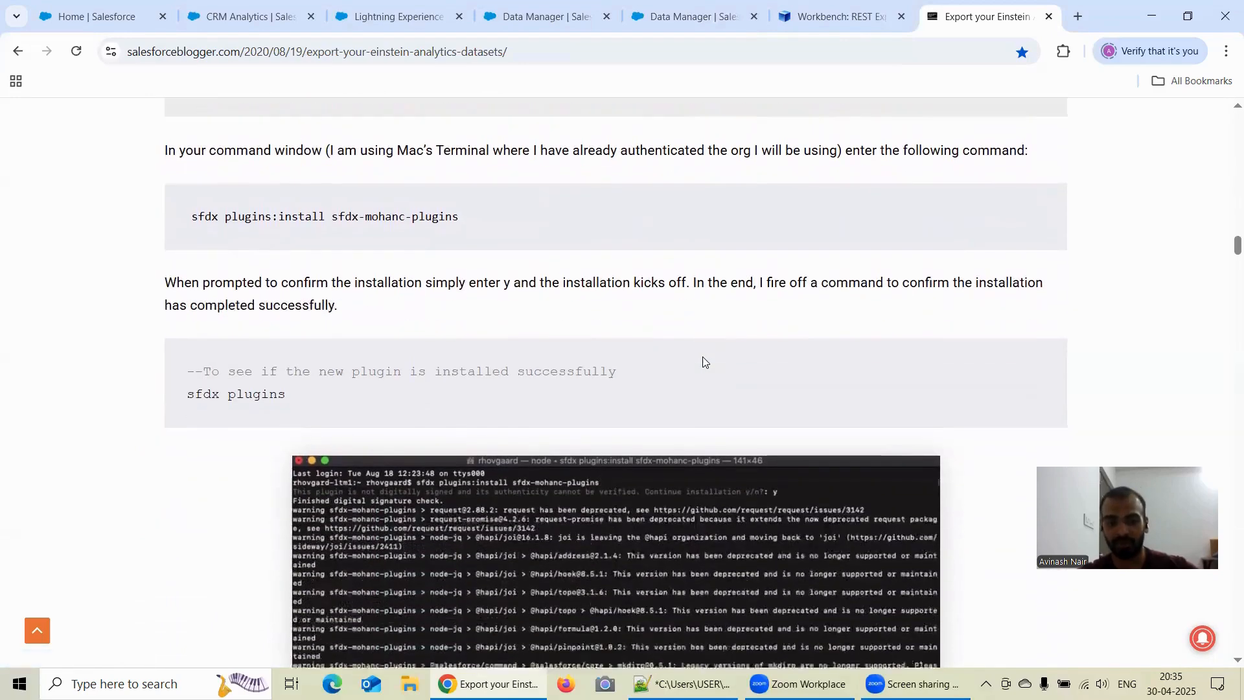
pyautogui.scroll(-2, 483, 376)
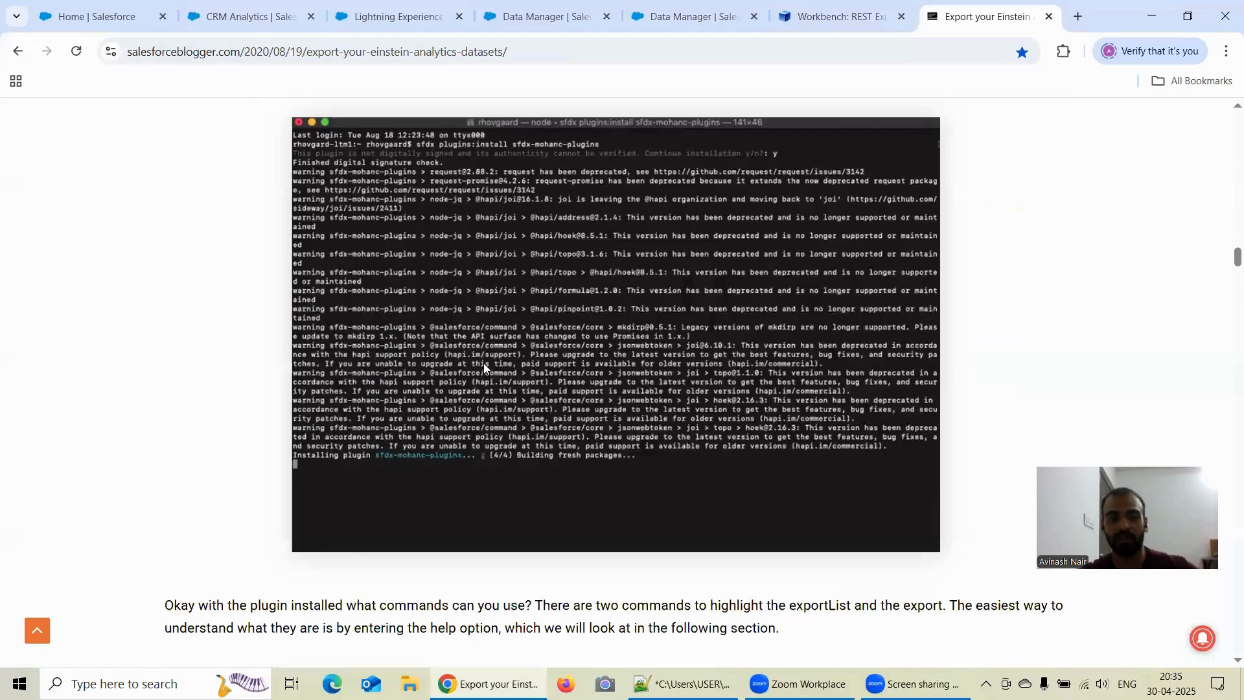
# - Examine the article's exportList and export command options, the CSV export demo and the closing notes on the plugin
pyautogui.scroll(-6, 466, 389)
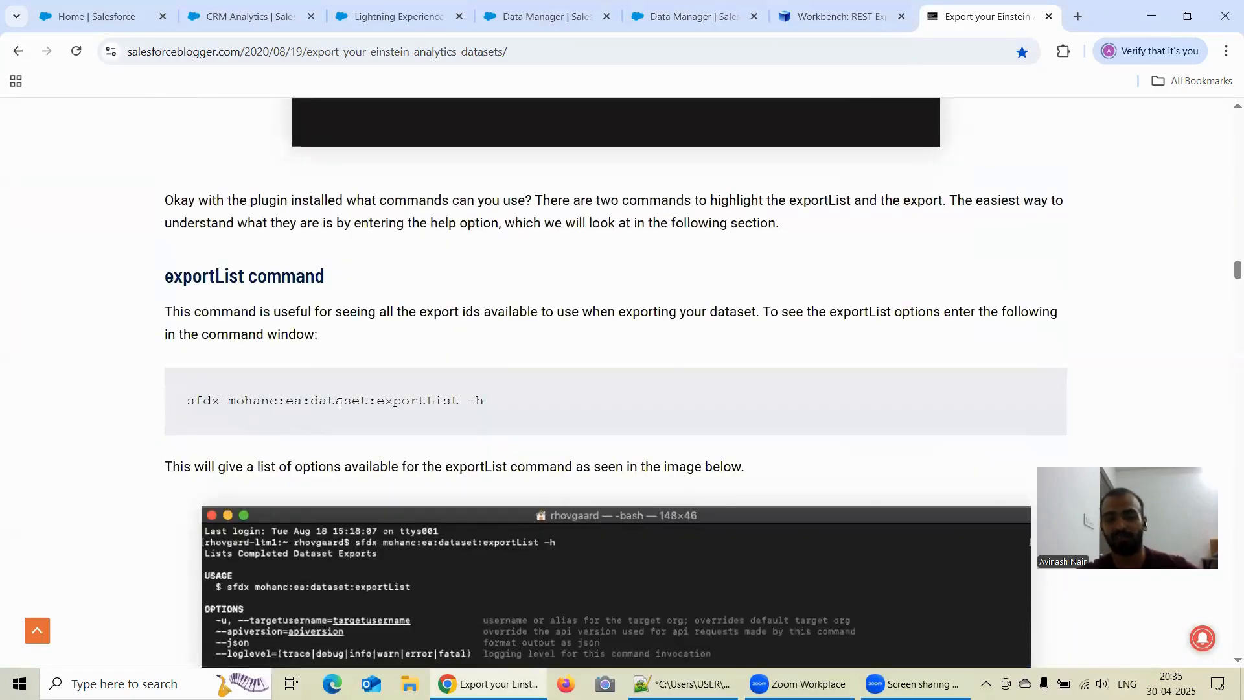
pyautogui.scroll(-12, 483, 375)
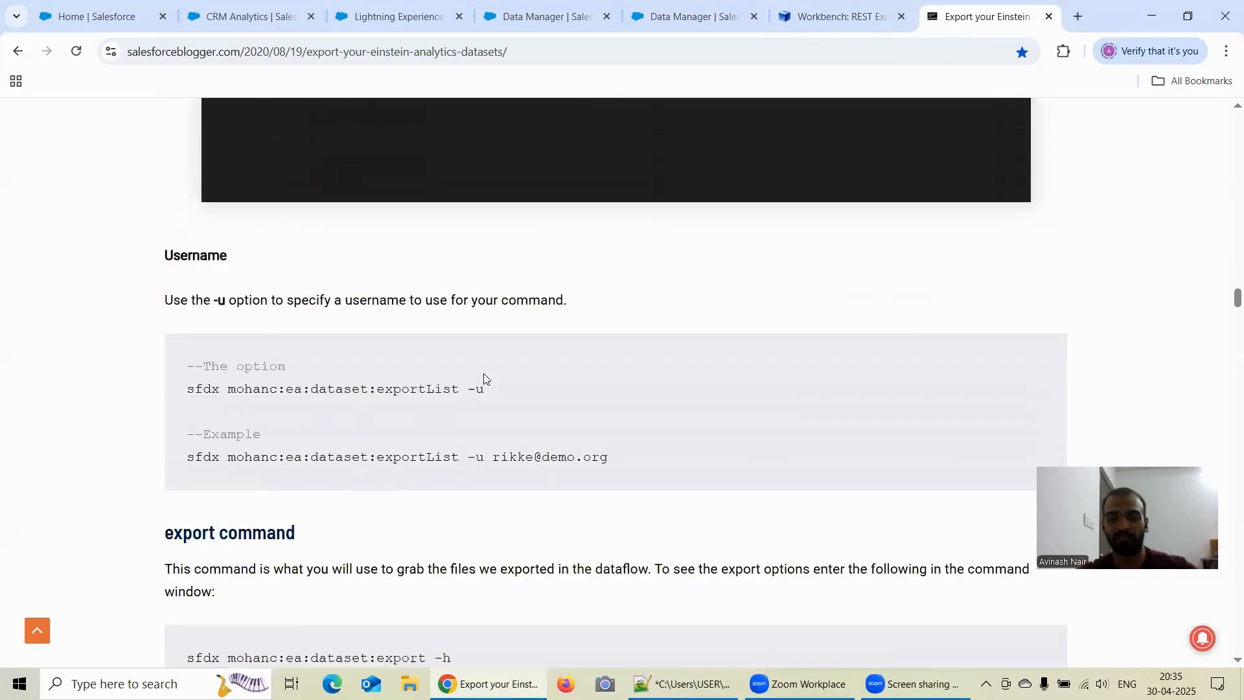
pyautogui.scroll(-3, 485, 379)
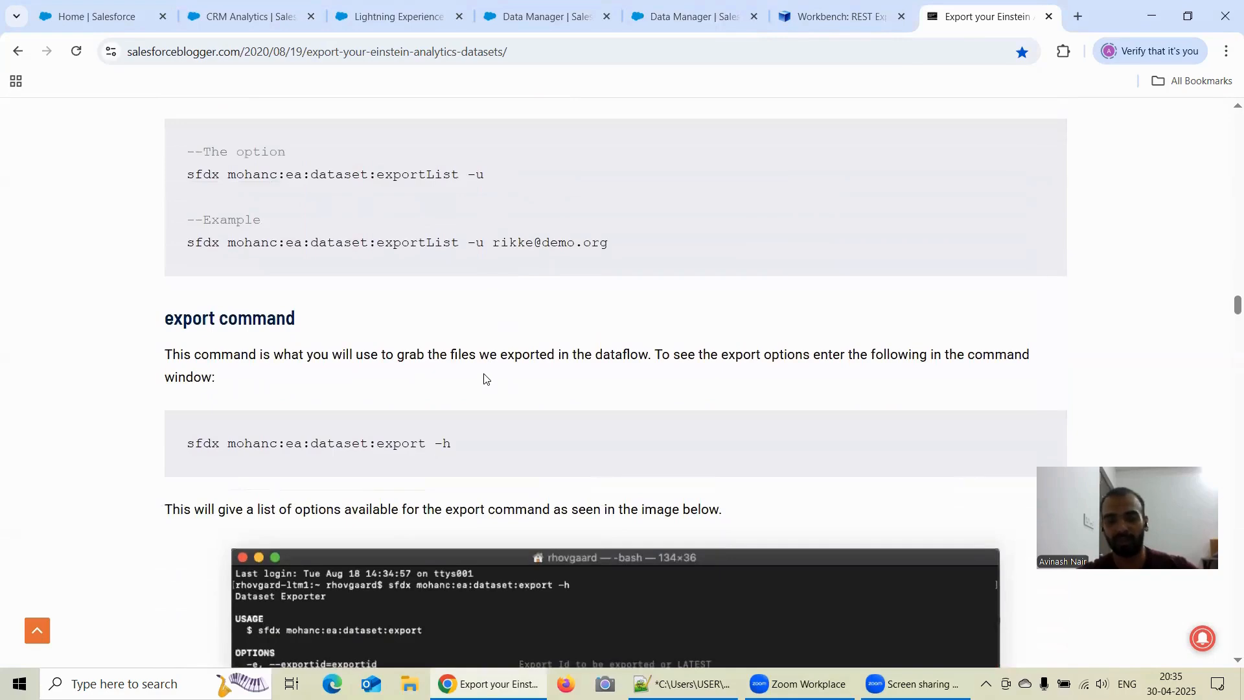
pyautogui.scroll(-12, 489, 381)
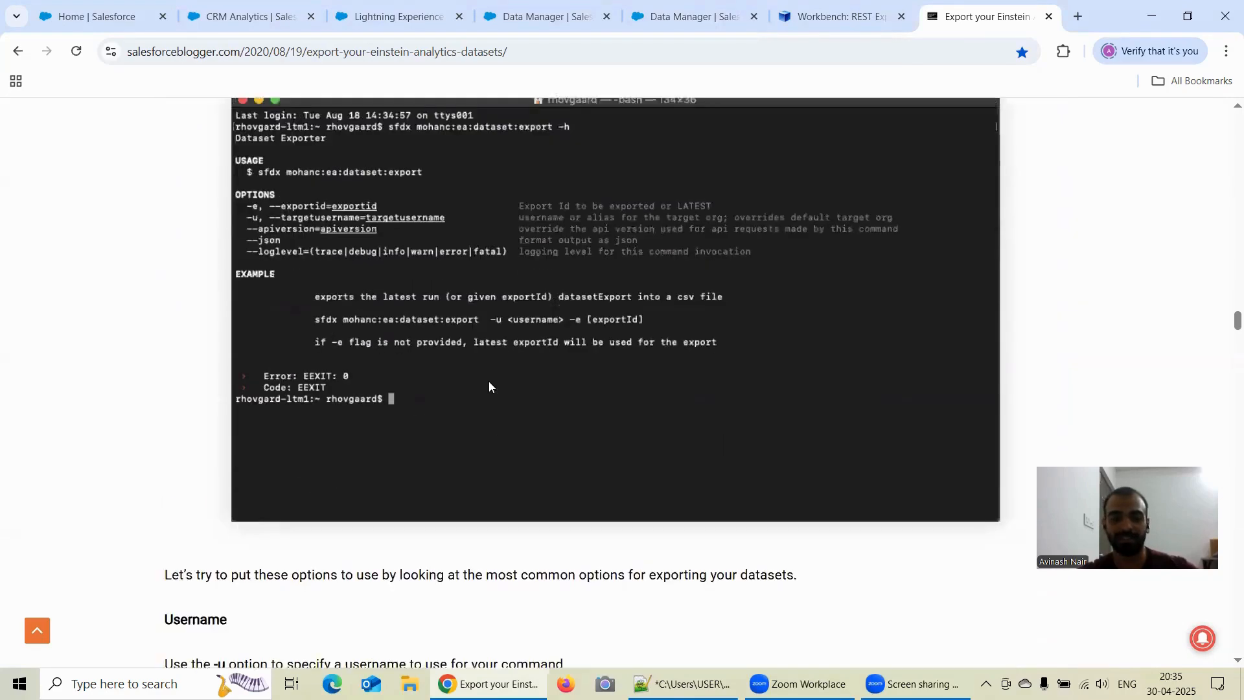
pyautogui.scroll(-12, 489, 383)
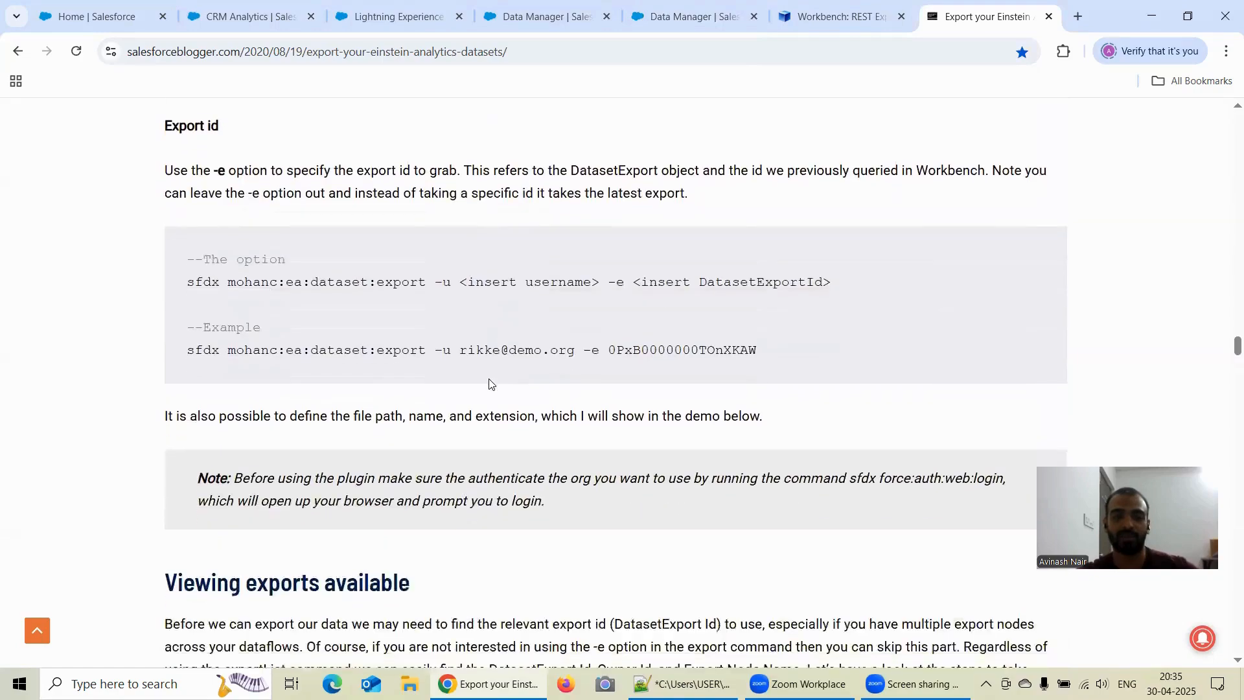
pyautogui.scroll(-17, 489, 383)
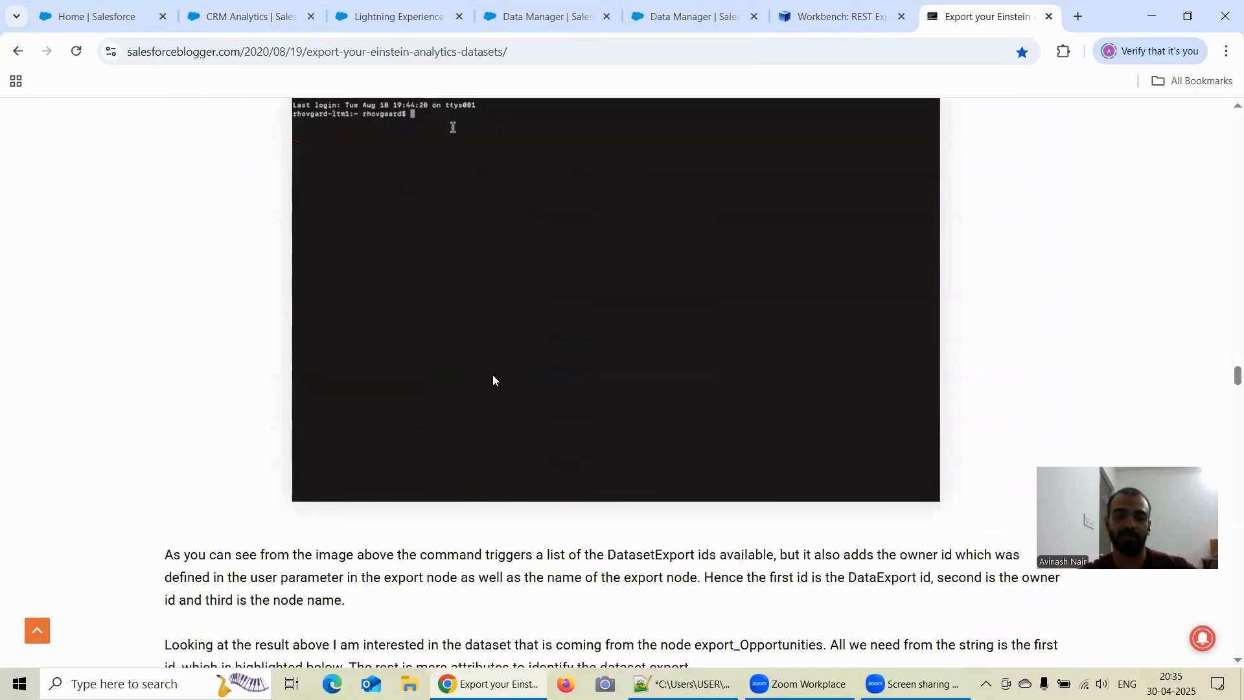
pyautogui.scroll(-15, 492, 380)
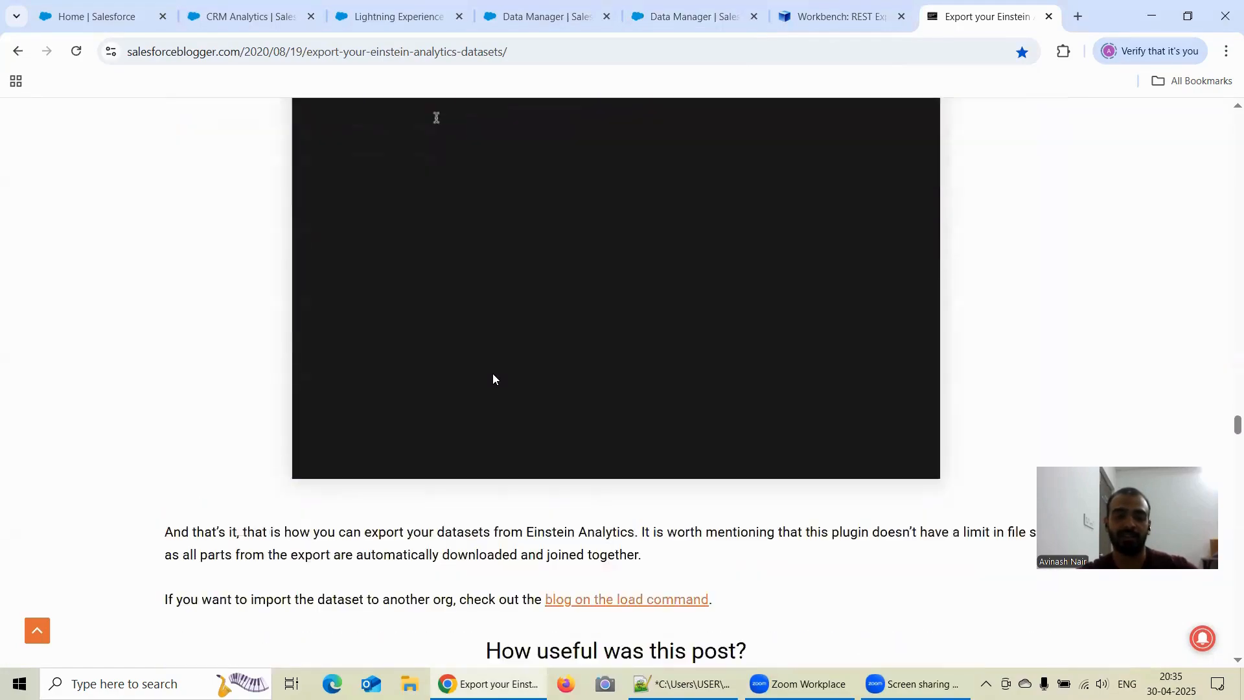
pyautogui.scroll(9, 494, 377)
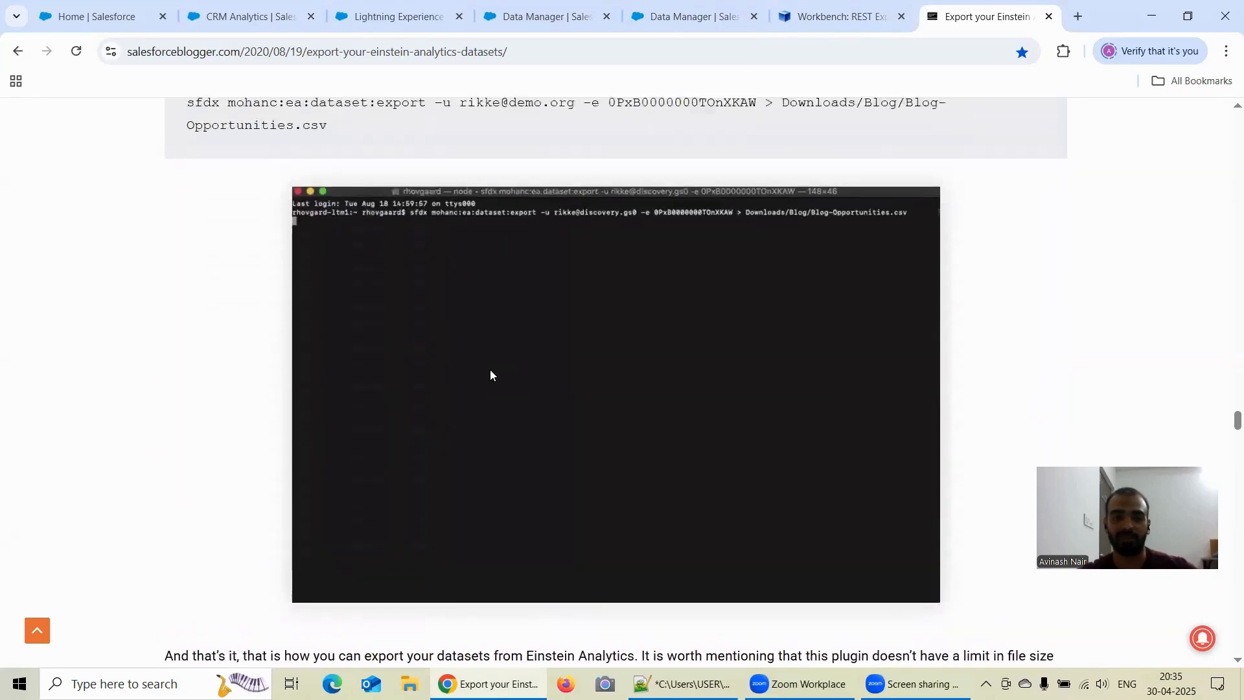
pyautogui.scroll(-15, 519, 407)
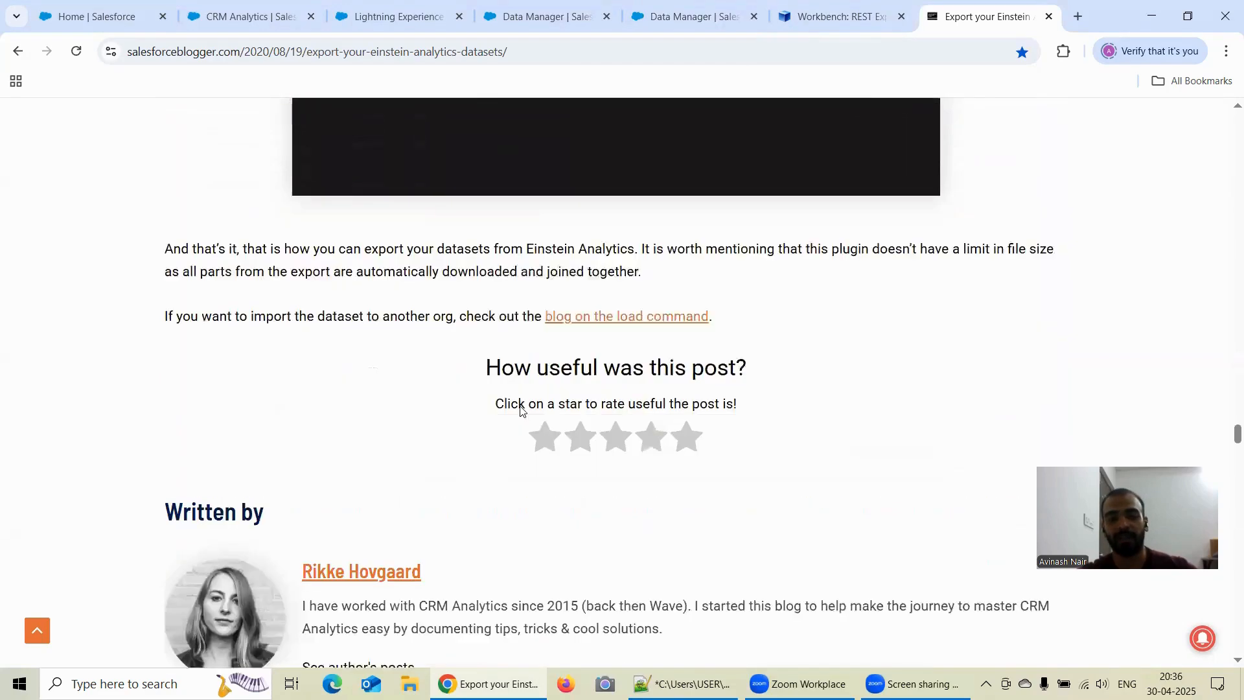
pyautogui.scroll(6, 521, 406)
pyautogui.scroll(6, 522, 410)
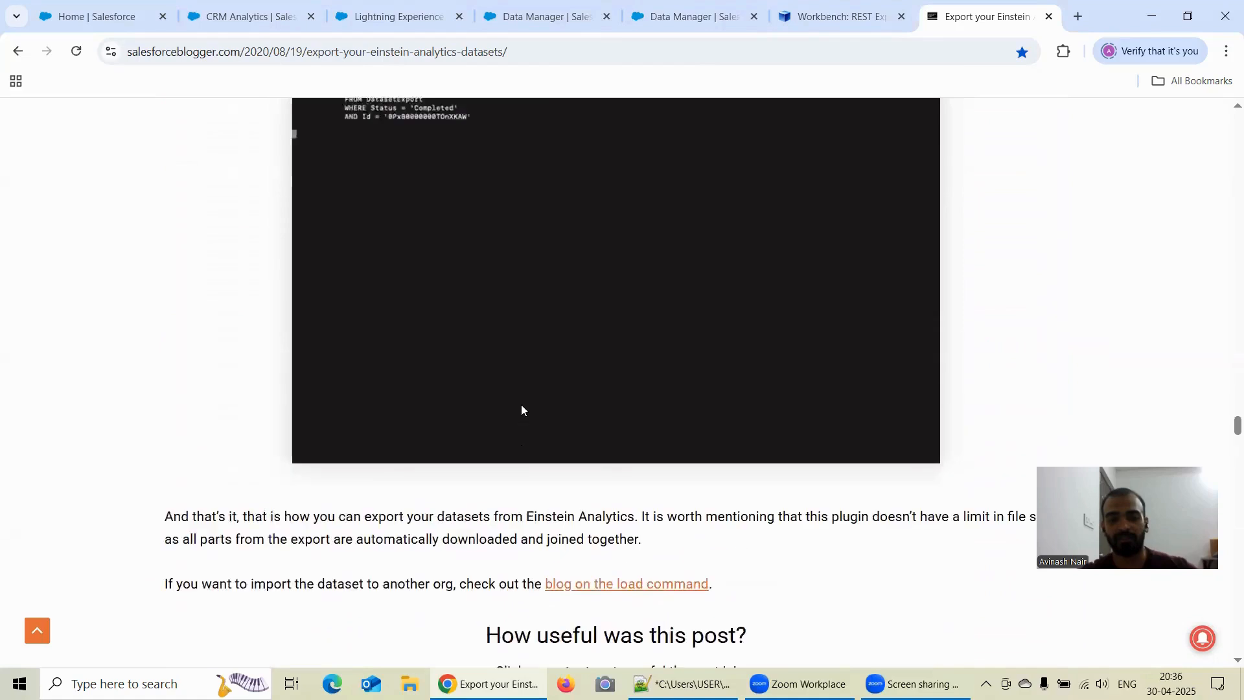